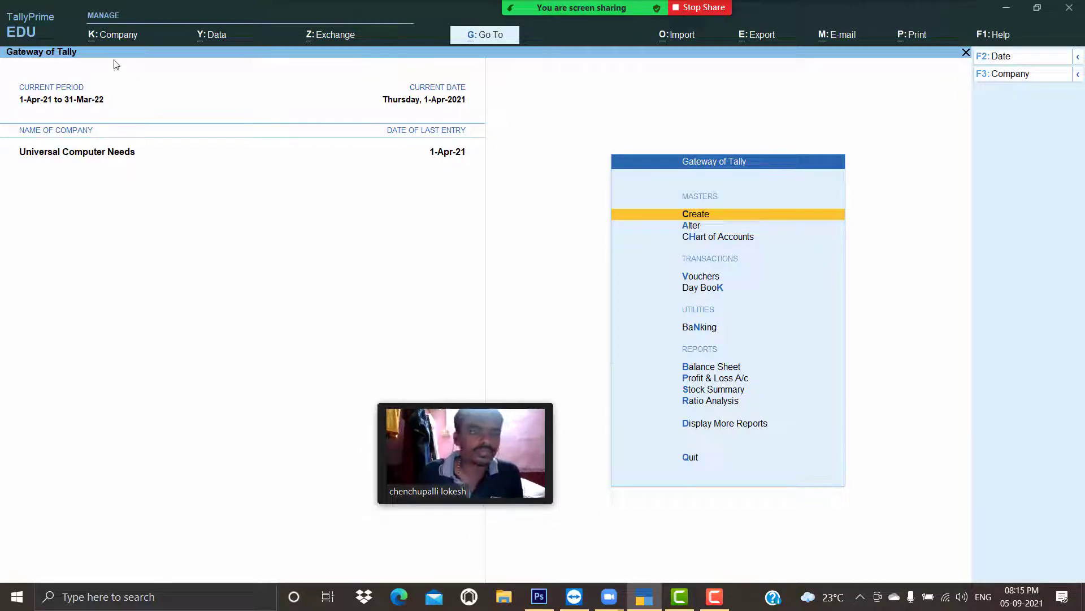
Start creating a new company and name it Andhra Traders
left_click(115, 36)
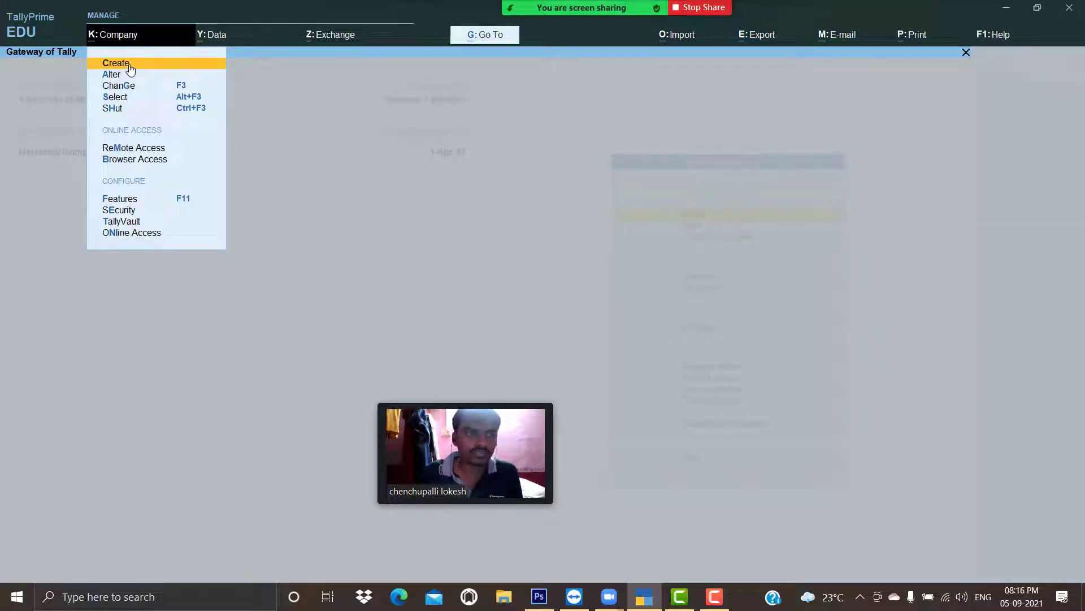
left_click(129, 69)
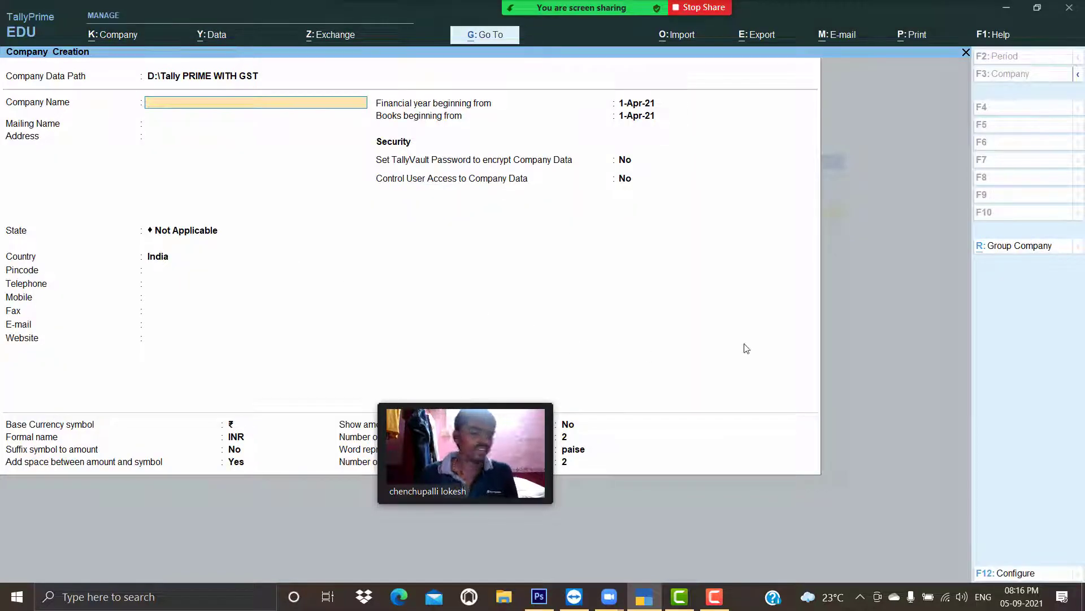
type("Andhra")
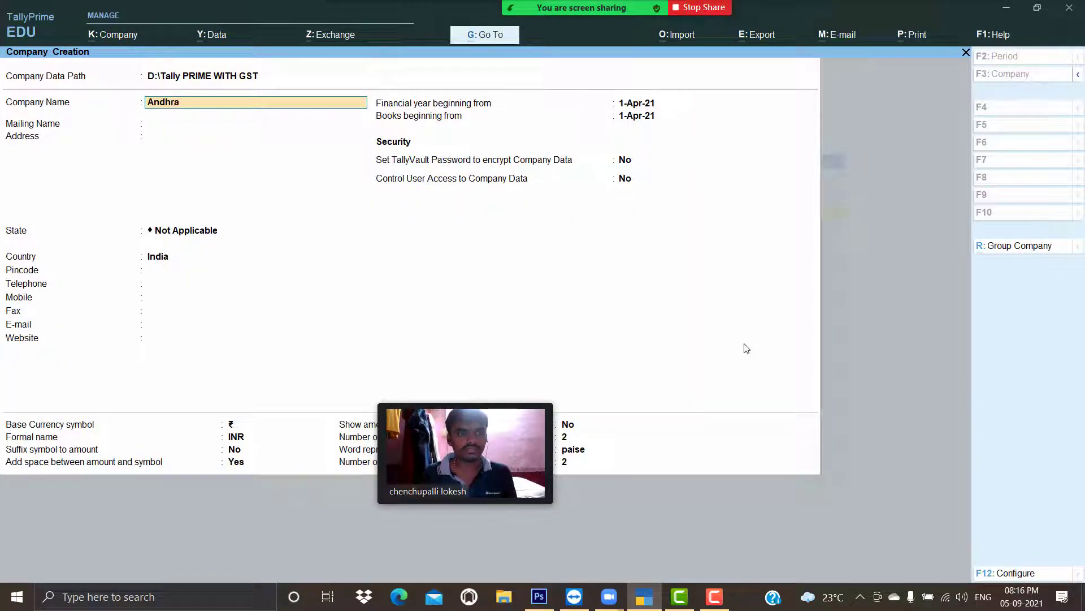
type(" Traders")
key("Return")
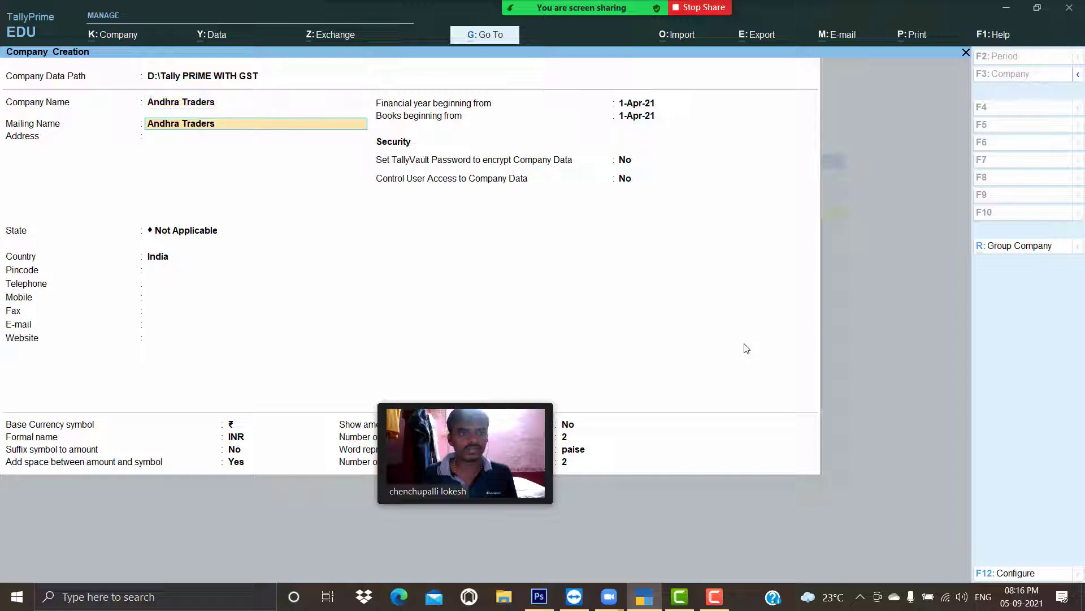
Set the company's state to Andhra Pradesh, keeping India as the country and leaving the address, pincode and telephone blank
key("Return")
key("Return")
key("Down")
key("Down")
key("Return")
key("Return")
key("Return")
key("Return")
key("Return")
key("Return")
key("Return")
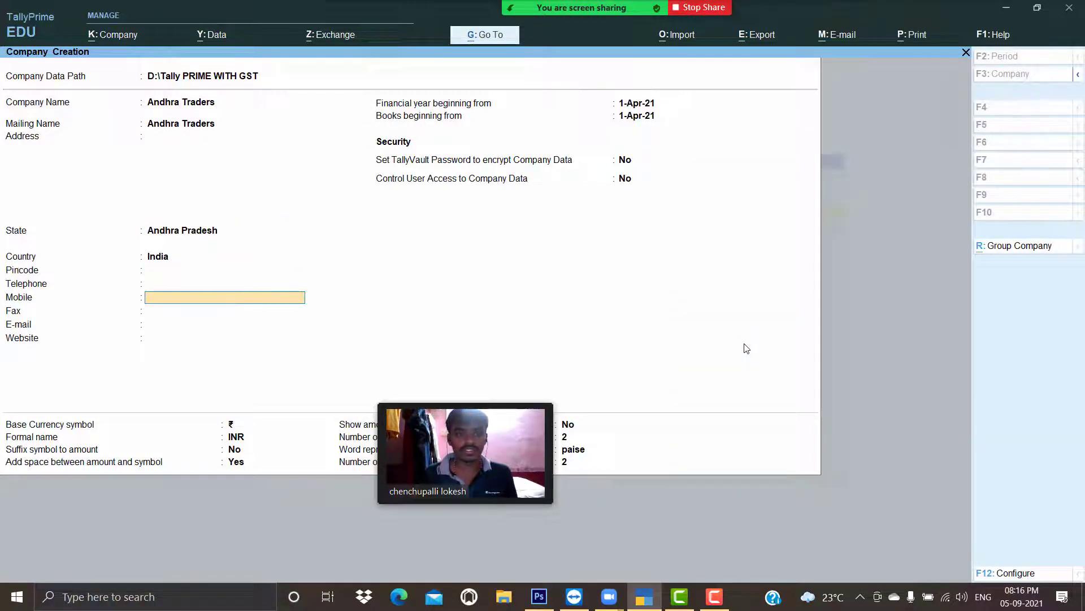
Keep the default financial year, security and currency settings and save the Andhra Traders company
key("Return")
key("Return")
key("Return")
key("Return")
key("Return")
key("Return")
key("Return")
key("Return")
key("Return")
key("Return")
key("Return")
key("Return")
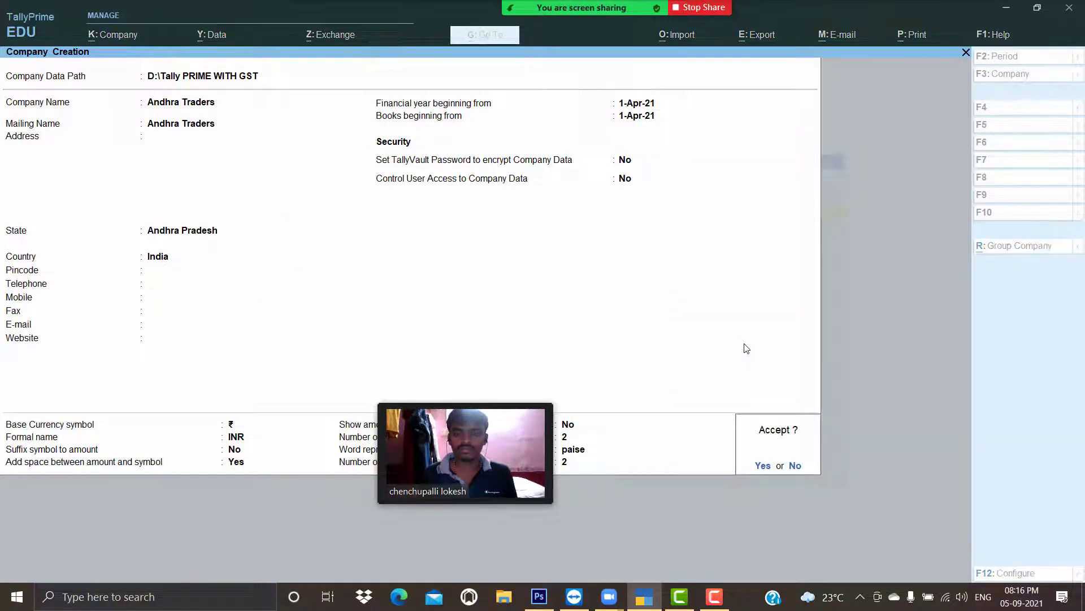
key("Return")
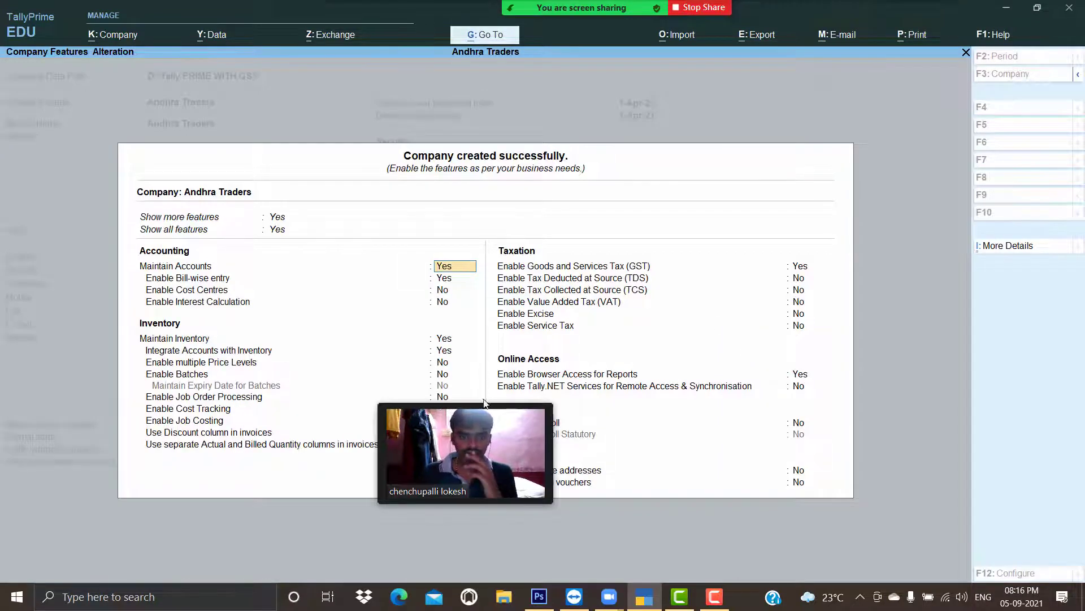
Set Enable Bill-wise entry to No in the company features, keeping Maintain Accounts as Yes
mouse_move(478, 404)
left_click_drag(478, 404, 455, 462)
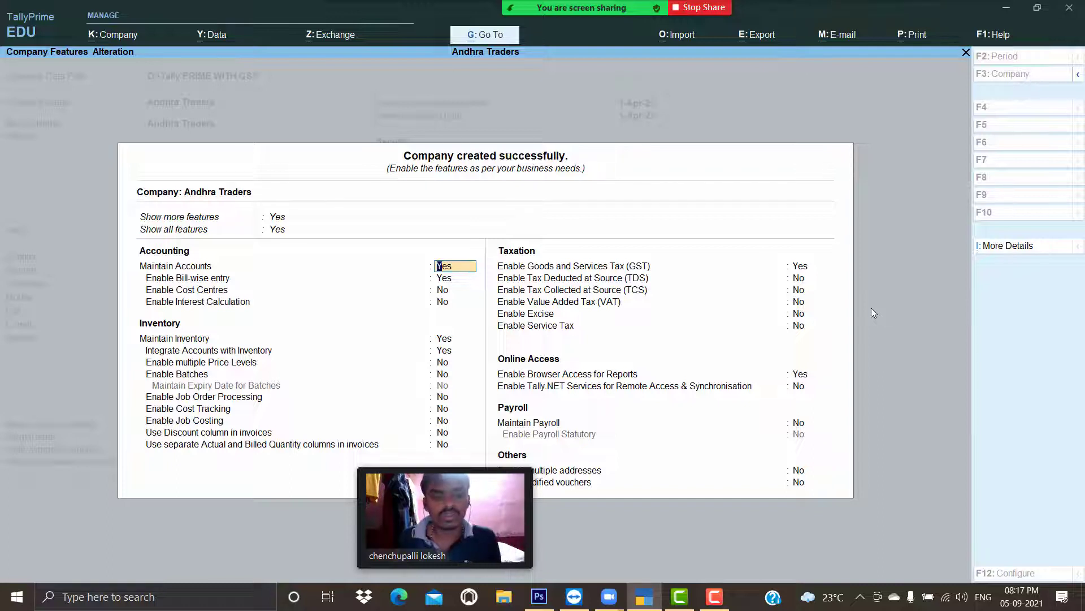
key("Return")
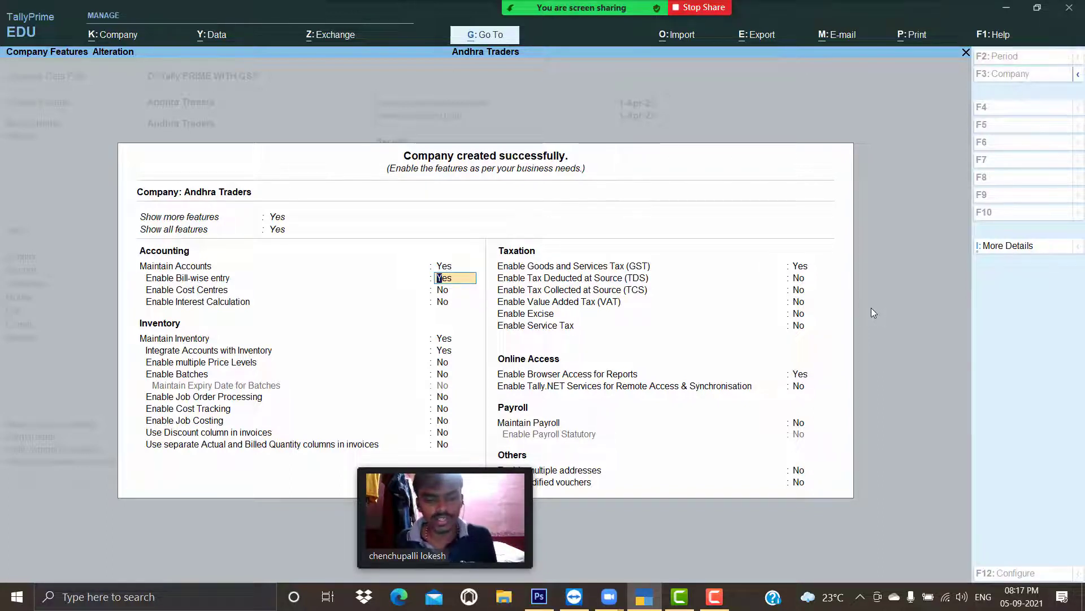
key("BackSpace")
type("n")
key("Return")
key("Return")
key("Return")
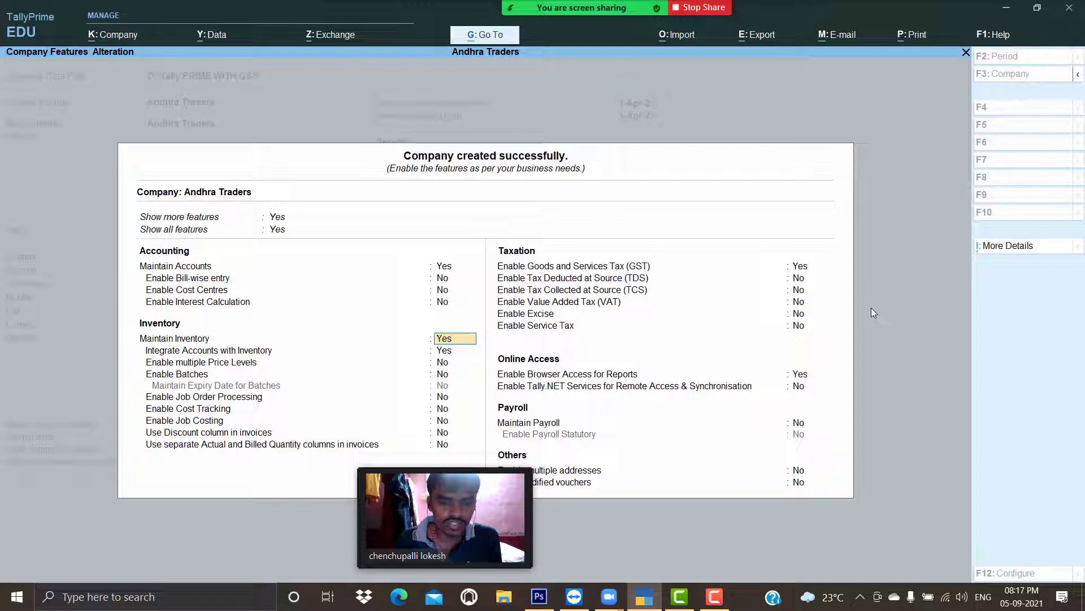
Keep the default inventory features and set Enable Goods and Services Tax (GST) to No
key("Return")
key("Return")
key("Return")
key("Return")
key("Return")
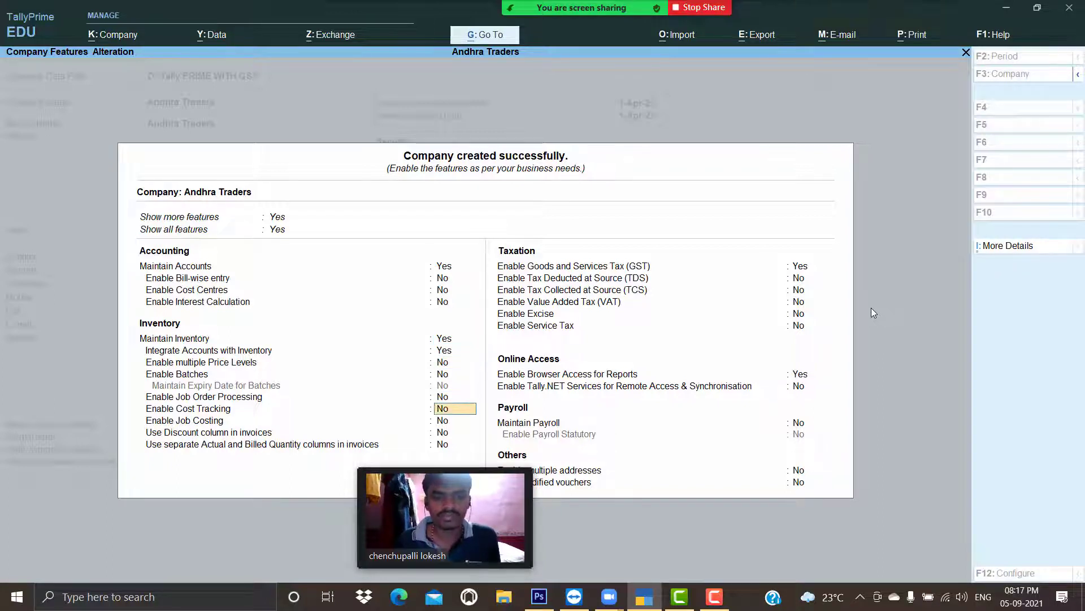
key("Return")
key("Return")
key("Return")
key("Return")
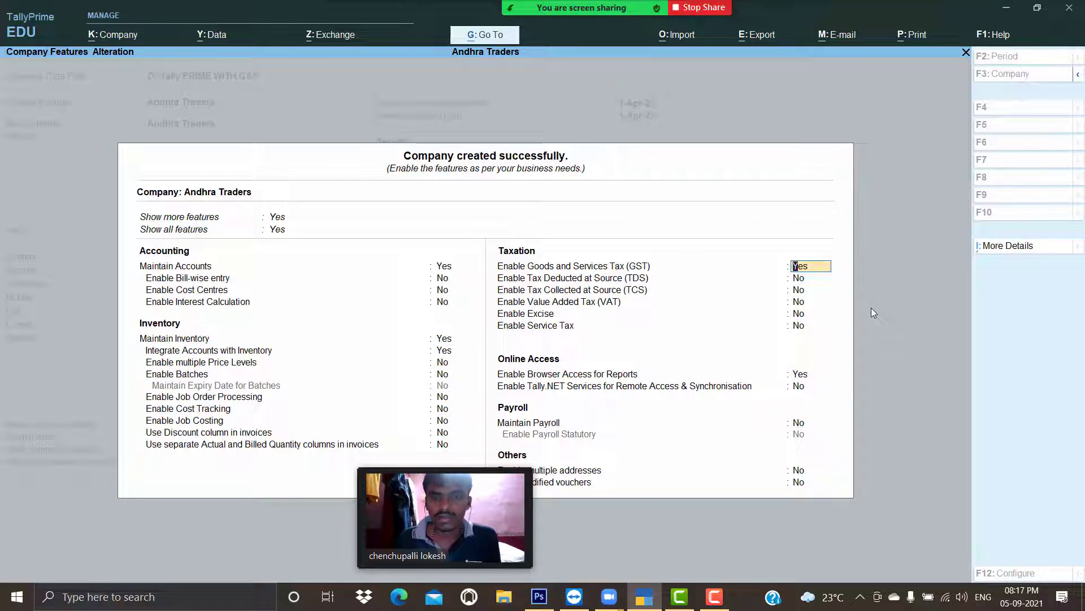
type("n")
key("Return")
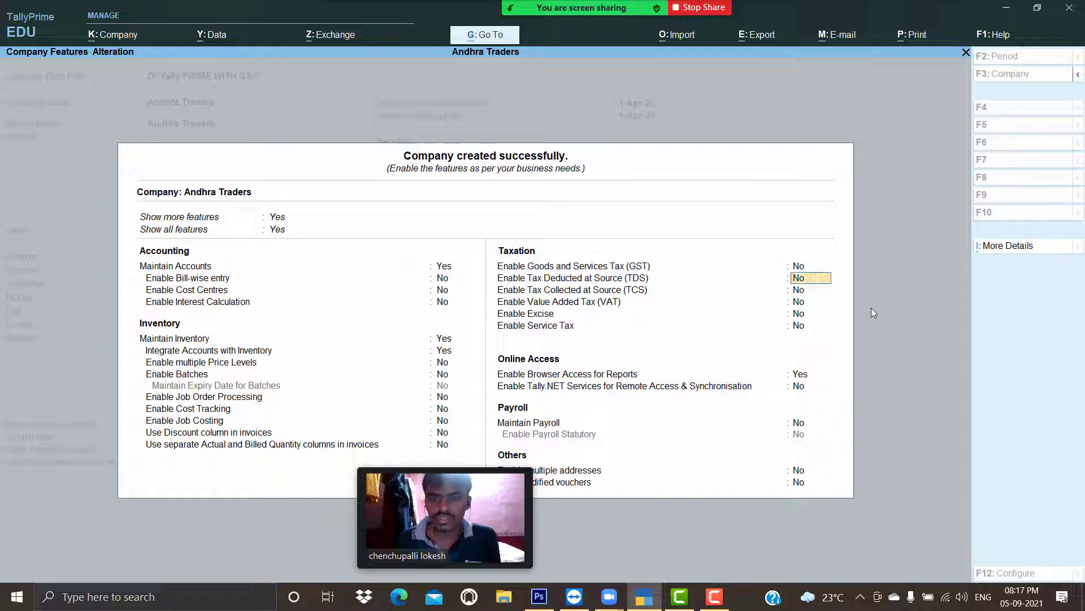
Enable Value Added Tax (VAT) with Andhra Pradesh as the state, leaving the other VAT details at their defaults
key("Return")
key("Return")
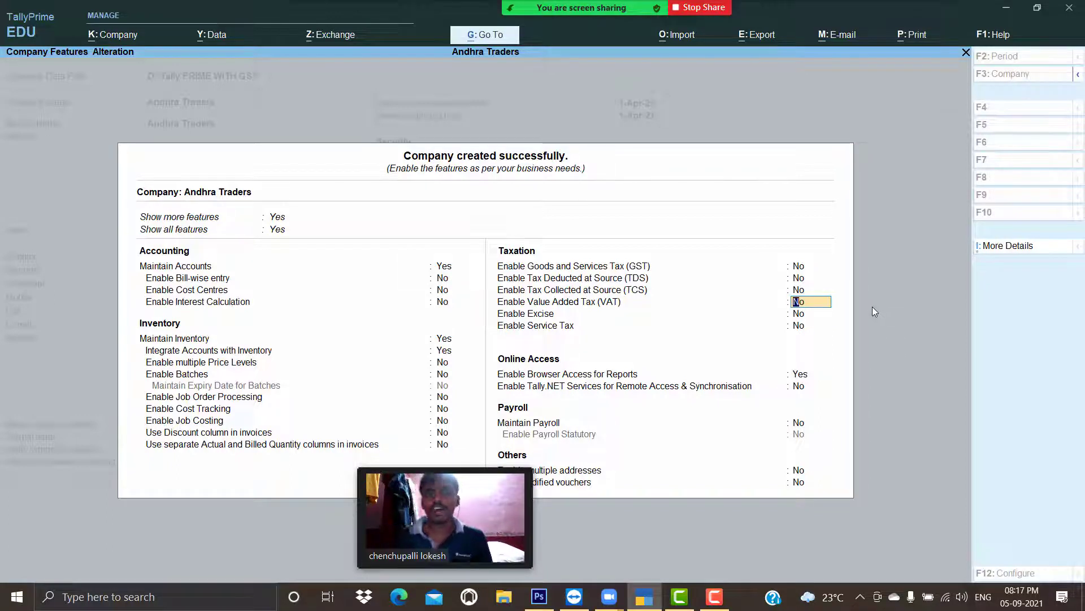
type("y")
key("Return")
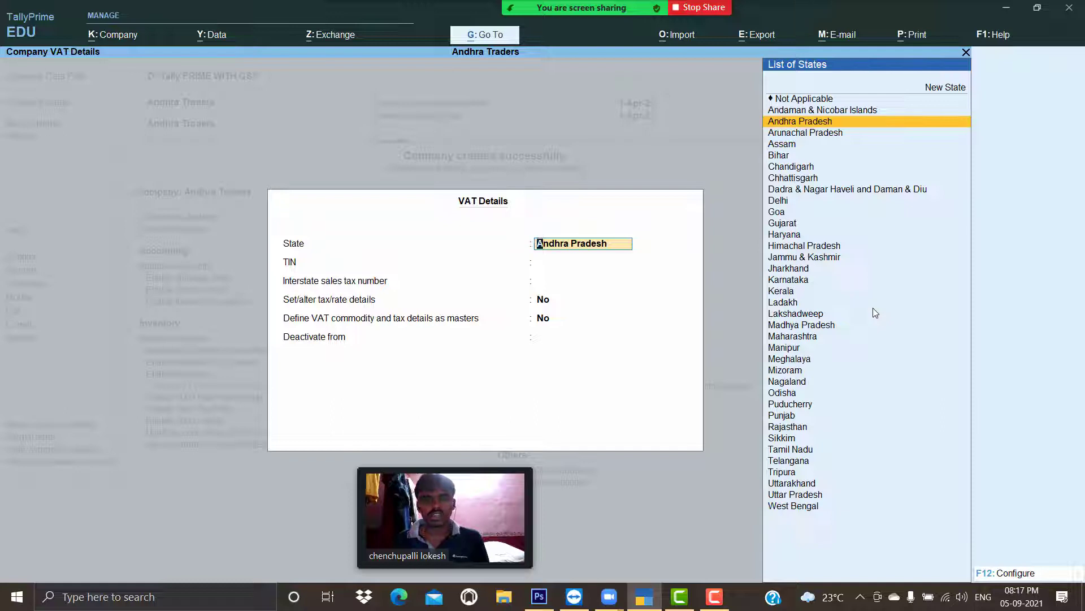
key("Return")
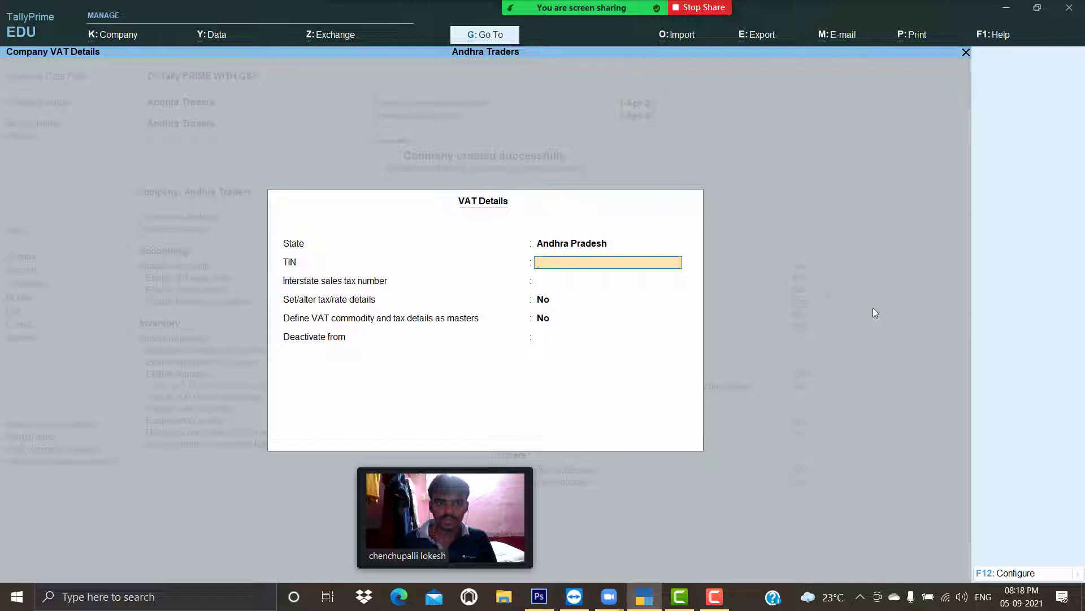
key("Return")
key("Return")
key("Return")
key("Return")
key("Return")
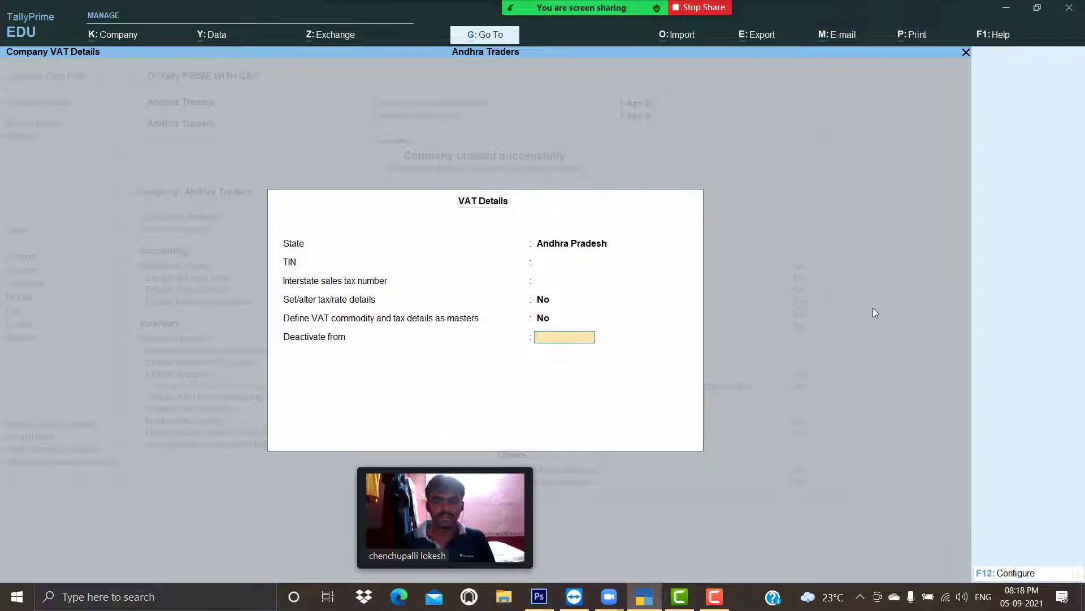
key("Return")
Keep the remaining taxation, online access, payroll and other features at their defaults and save the company features
key("Return")
key("Return")
key("Return")
key("Return")
key("Return")
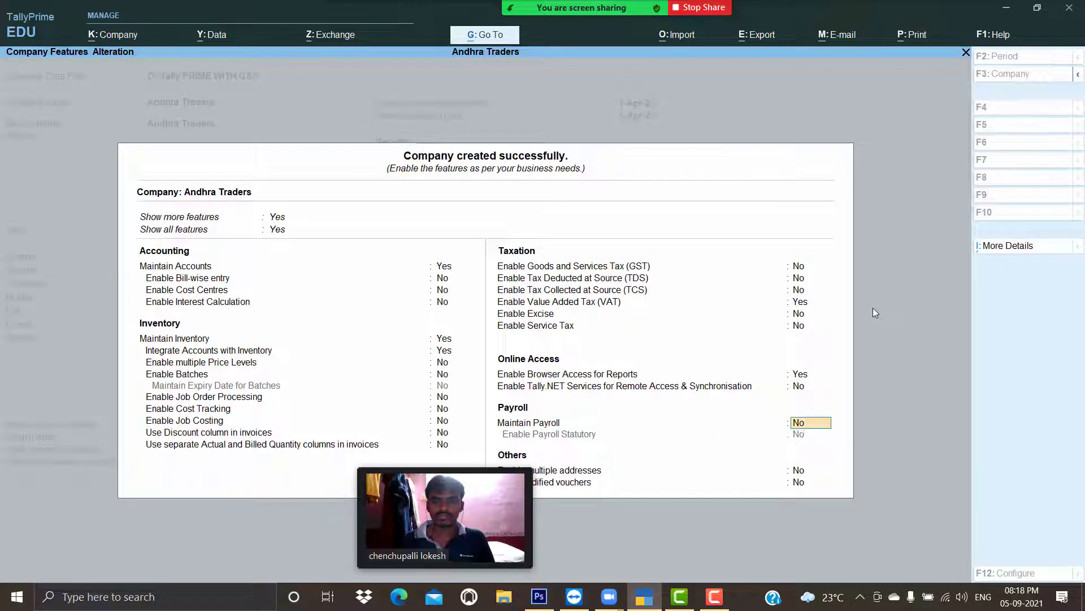
key("Return")
key("Return")
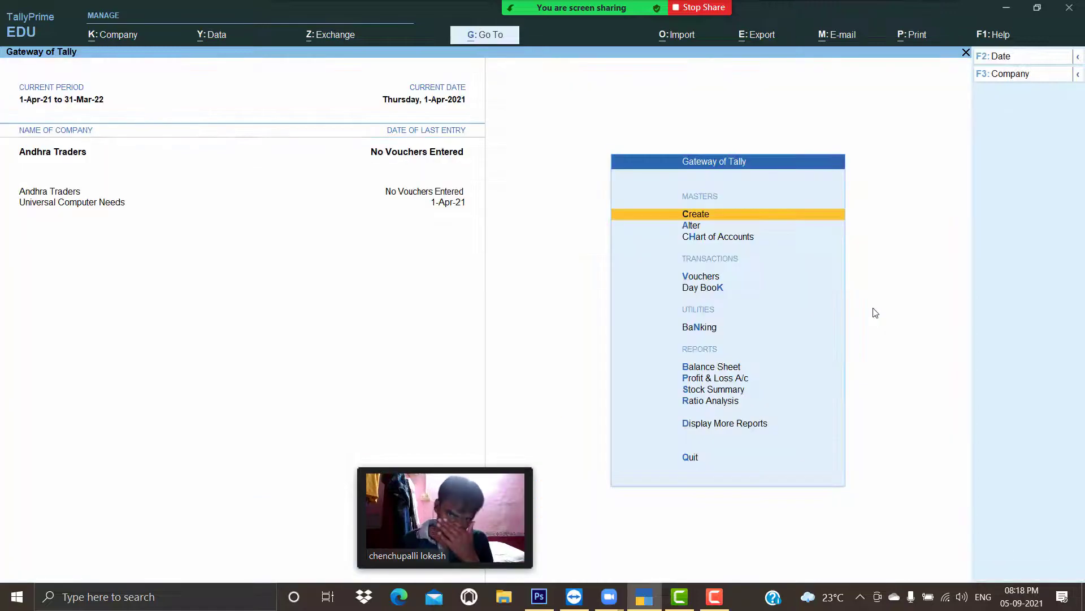
Start a new ledger named Capital and place it under the Capital Account group
key("Return")
key("Down")
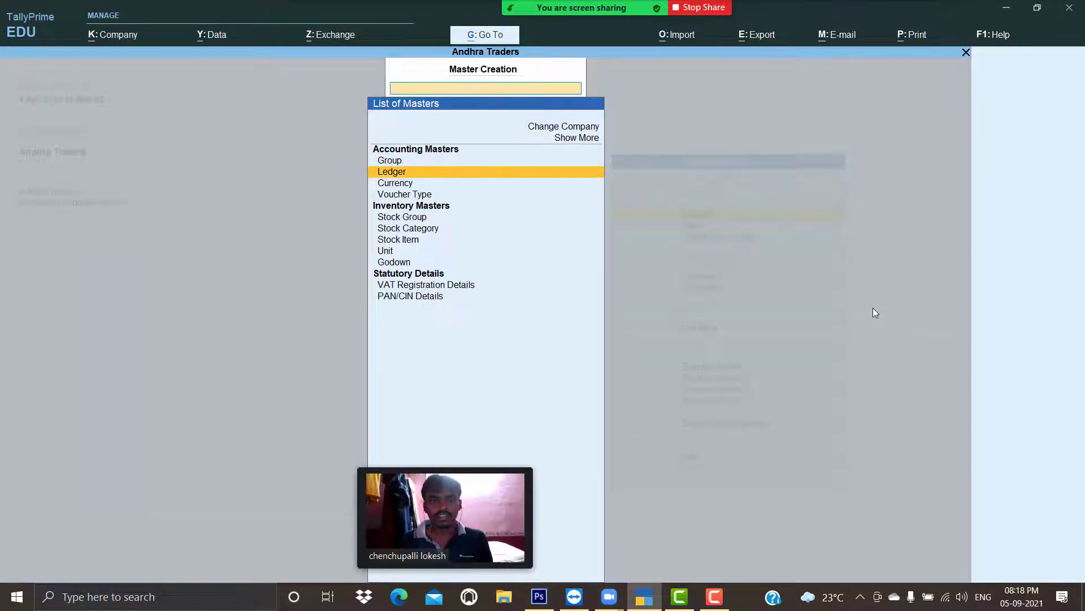
key("Return")
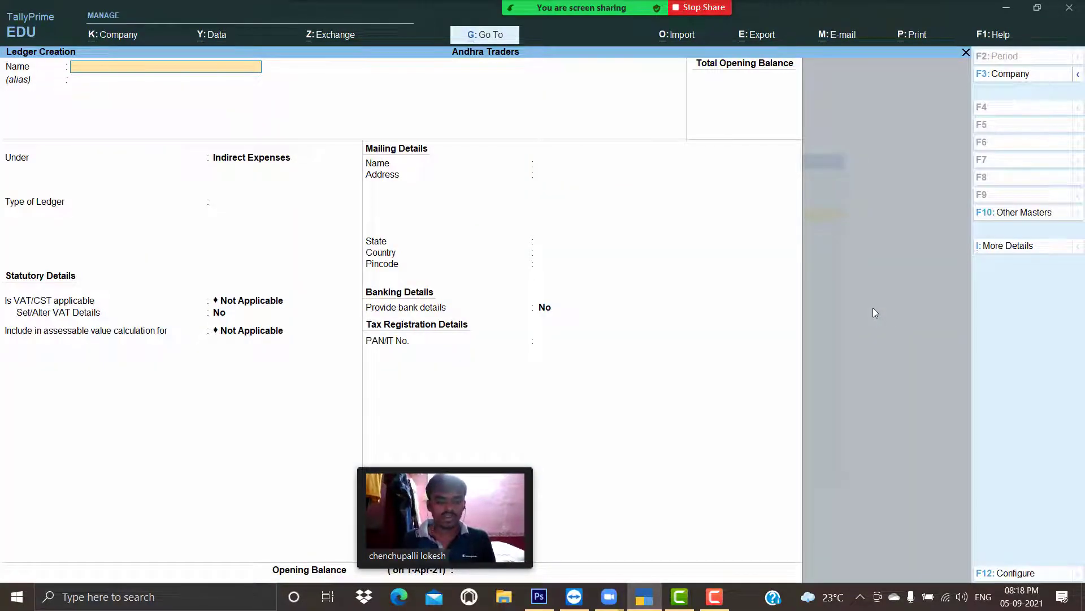
type("Capital")
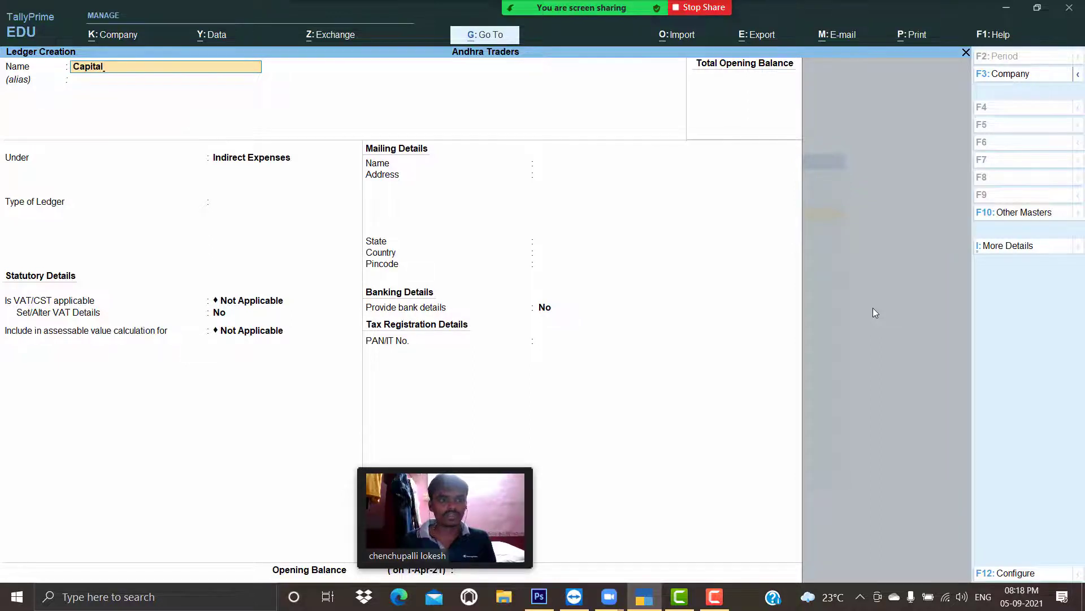
key("Return")
type("ca")
key("Down")
key("Return")
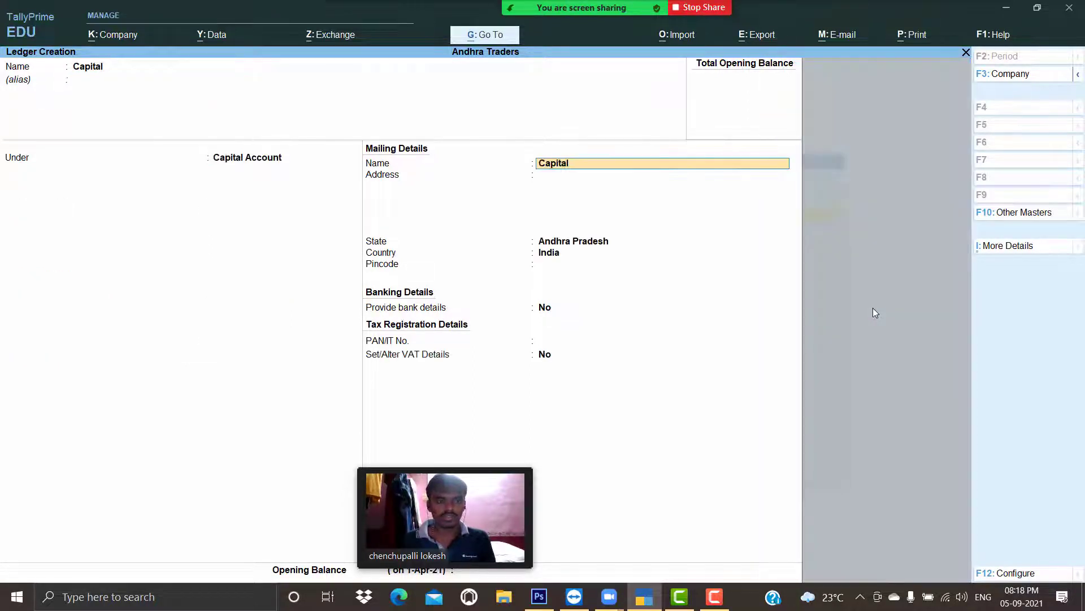
Keep the default mailing, banking and tax details, leave the opening balance blank, and save the Capital ledger
key("Return")
key("Return")
key("Return")
key("Return")
key("Return")
key("Return")
key("Return")
key("Return")
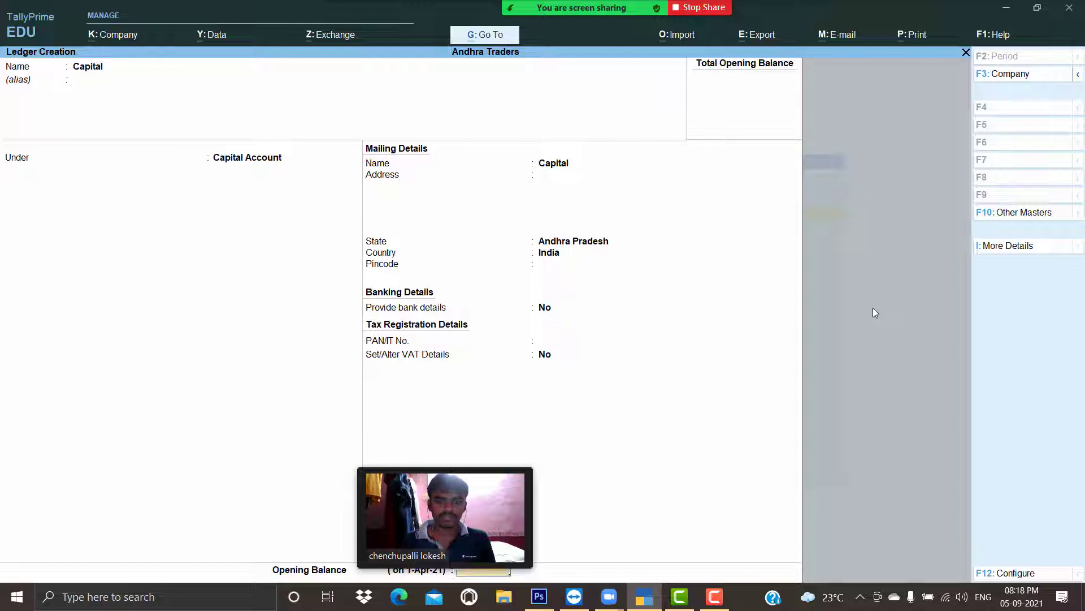
key("Return")
key("Return")
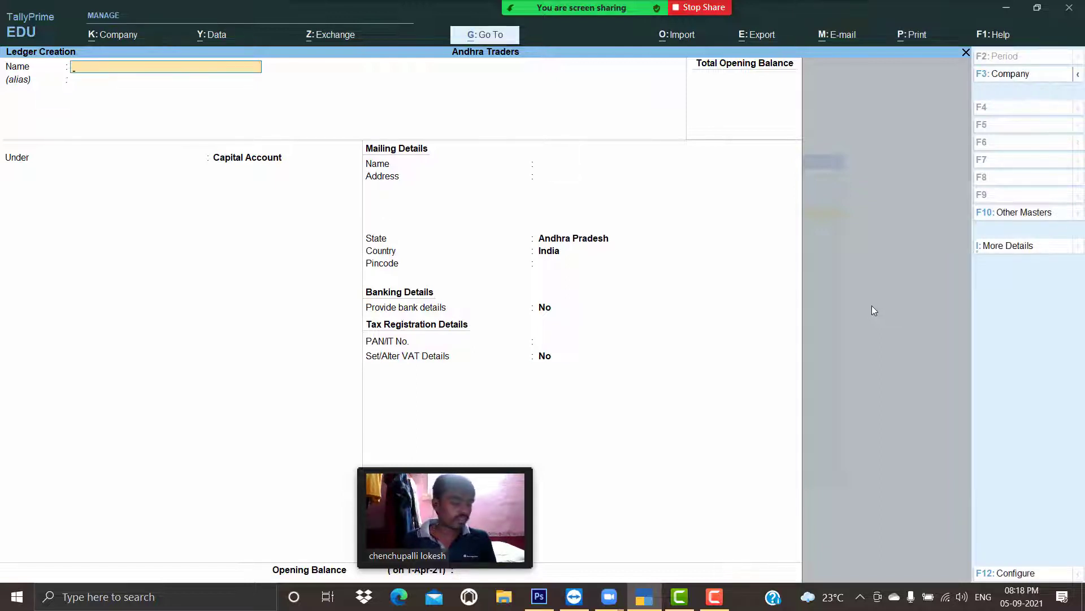
Name the next ledger Purchase 5% and place it under Purchase Accounts, keeping VAT/CST applicable
type("Purchase")
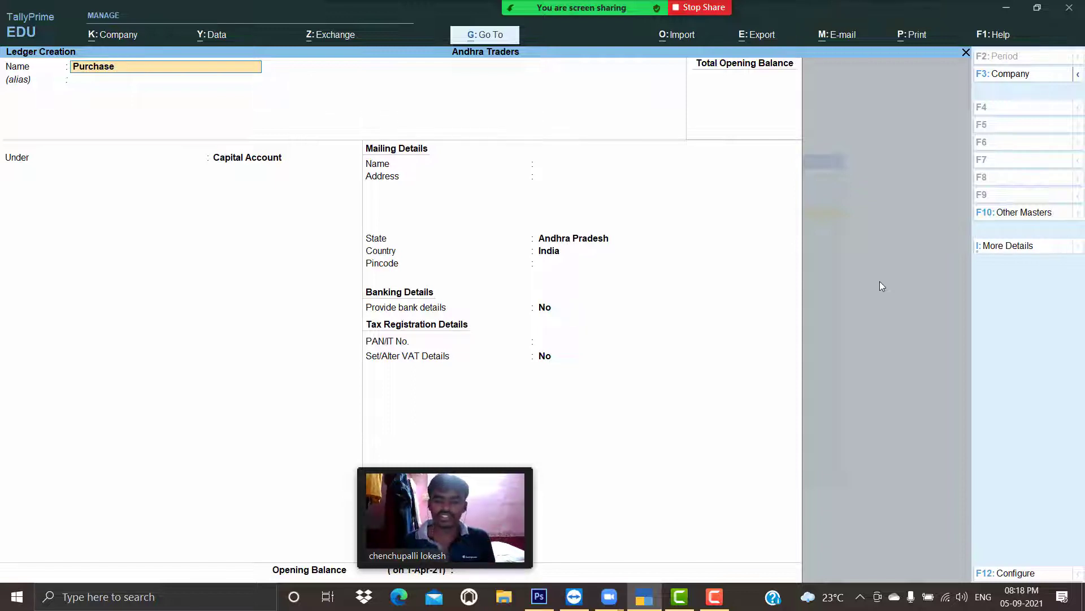
type("5")
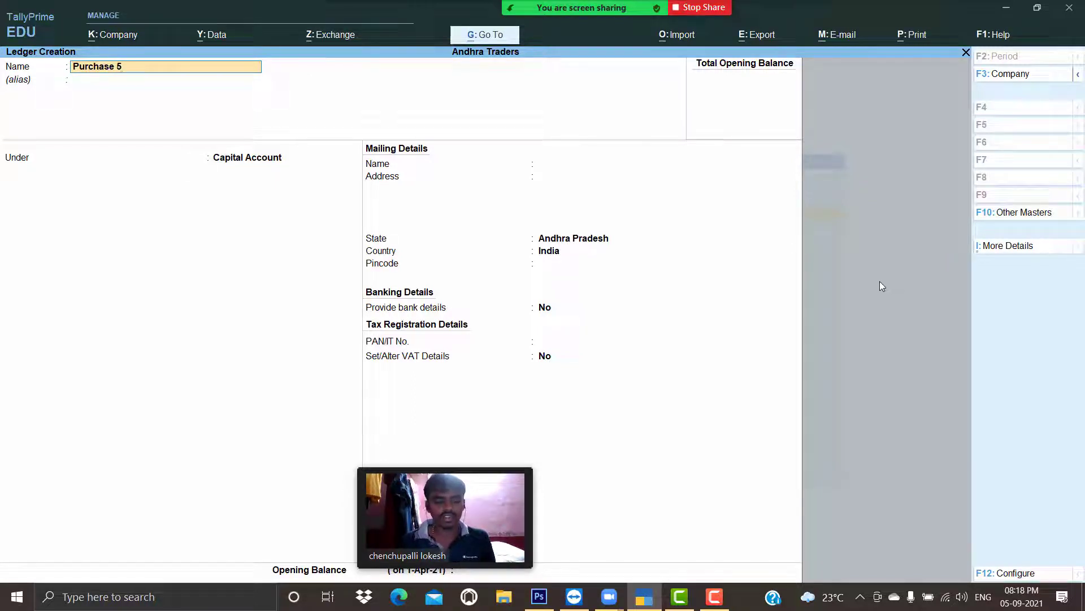
type("%")
key("Return")
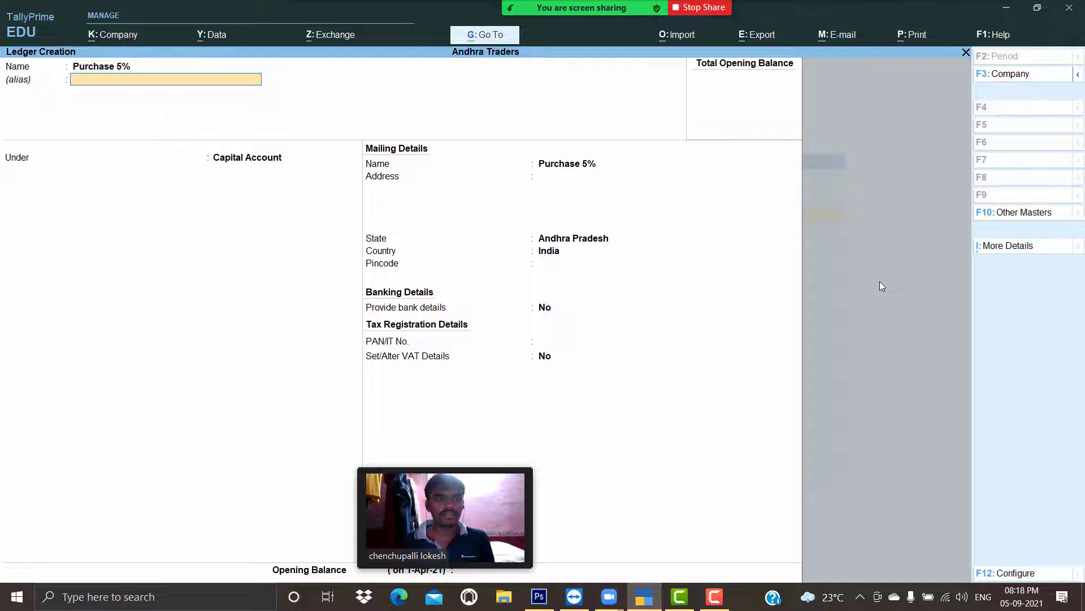
type("Pu")
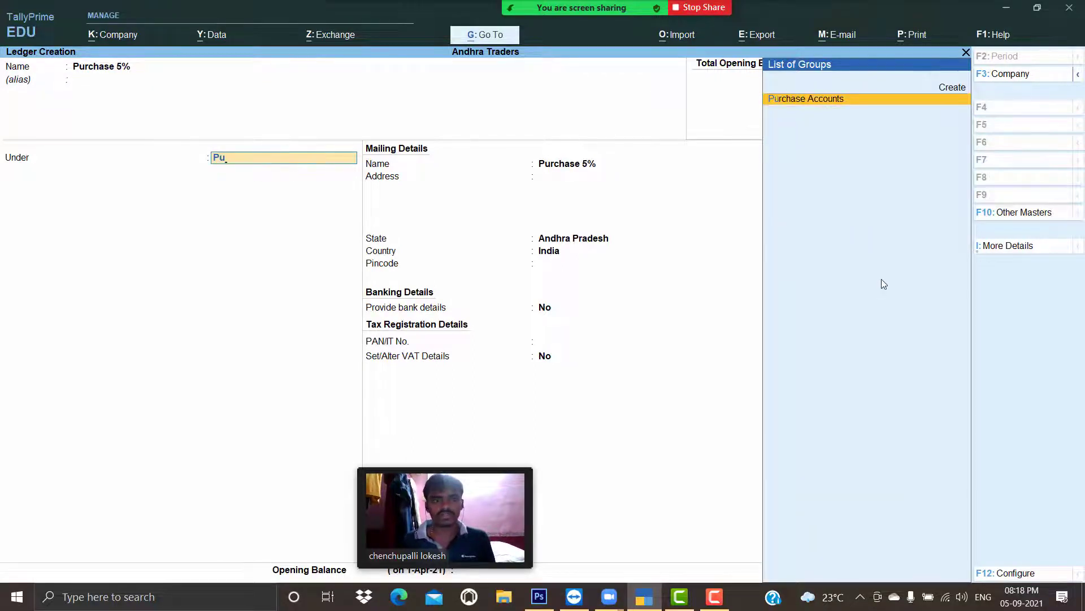
key("Return")
key("Return")
key("Return")
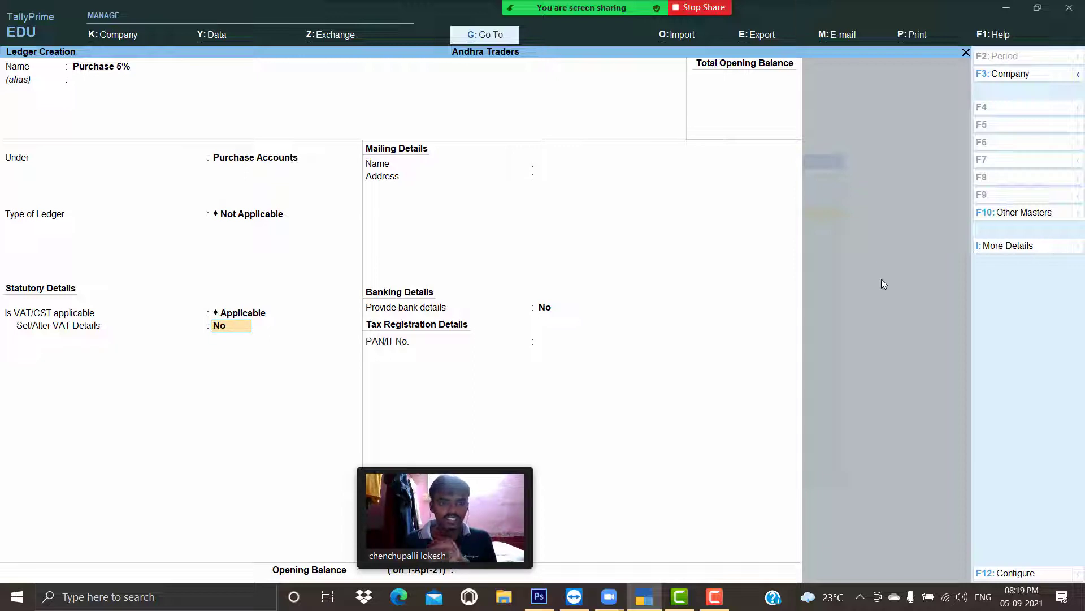
Set the purchase ledger's VAT tax rate to 5%, keeping the nature of transaction undefined, and save the ledger
type("y")
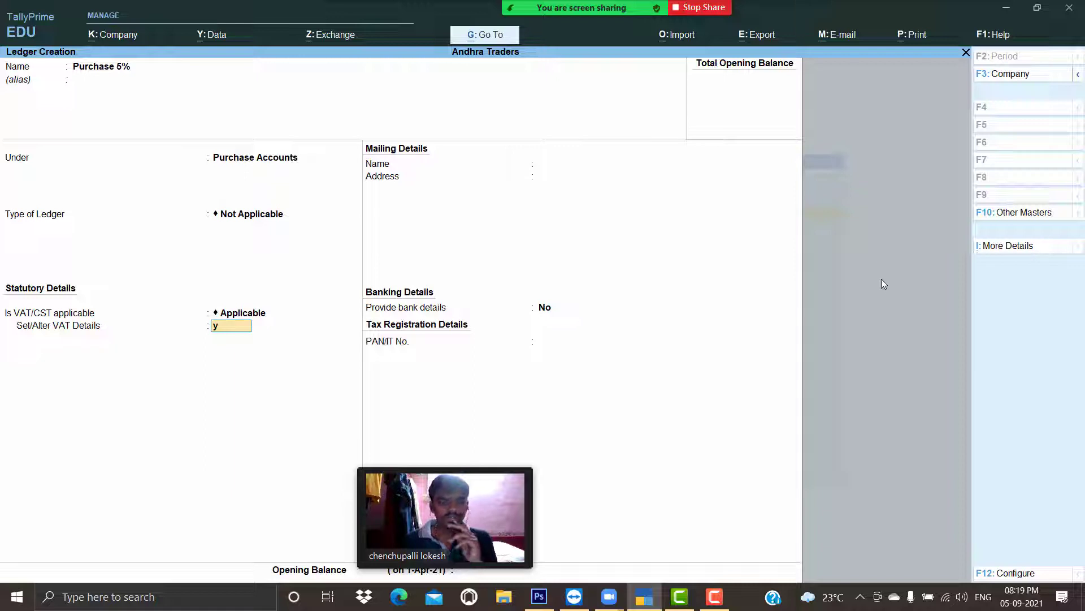
key("Return")
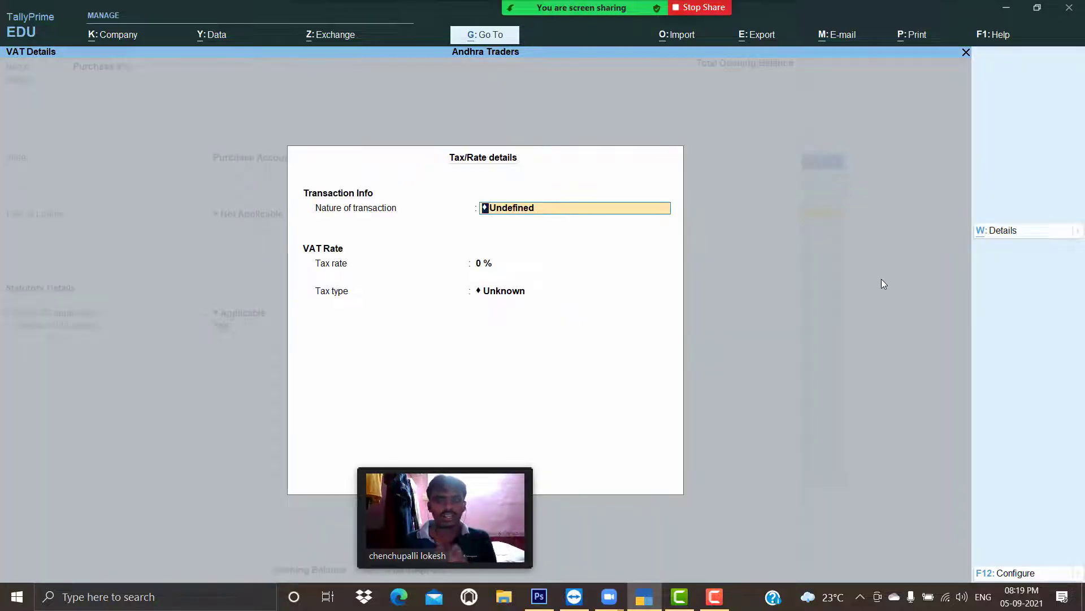
key("Return")
type("5")
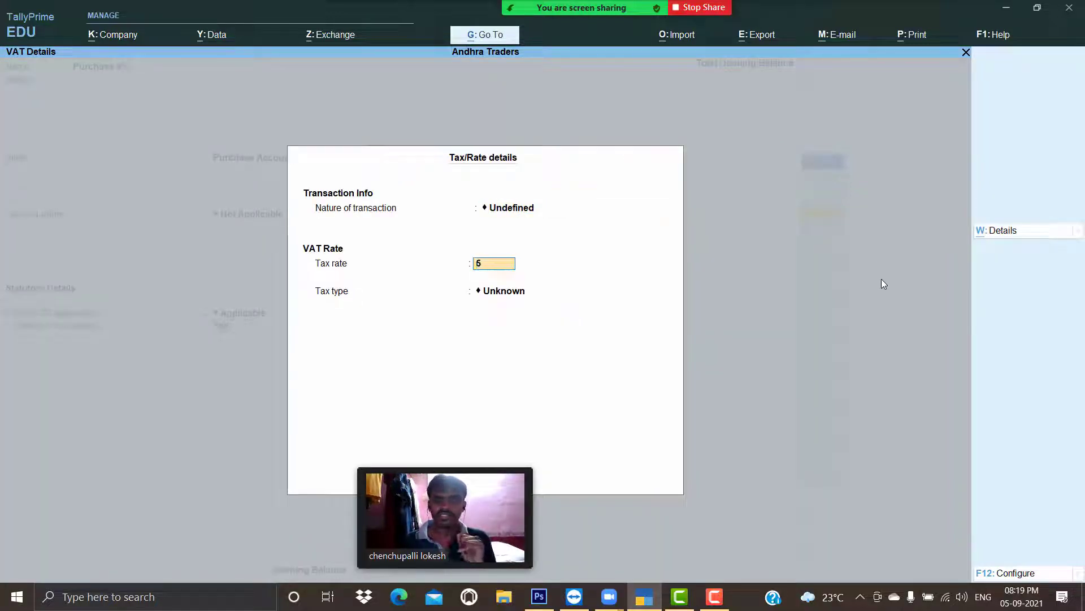
key("Return")
key("Return")
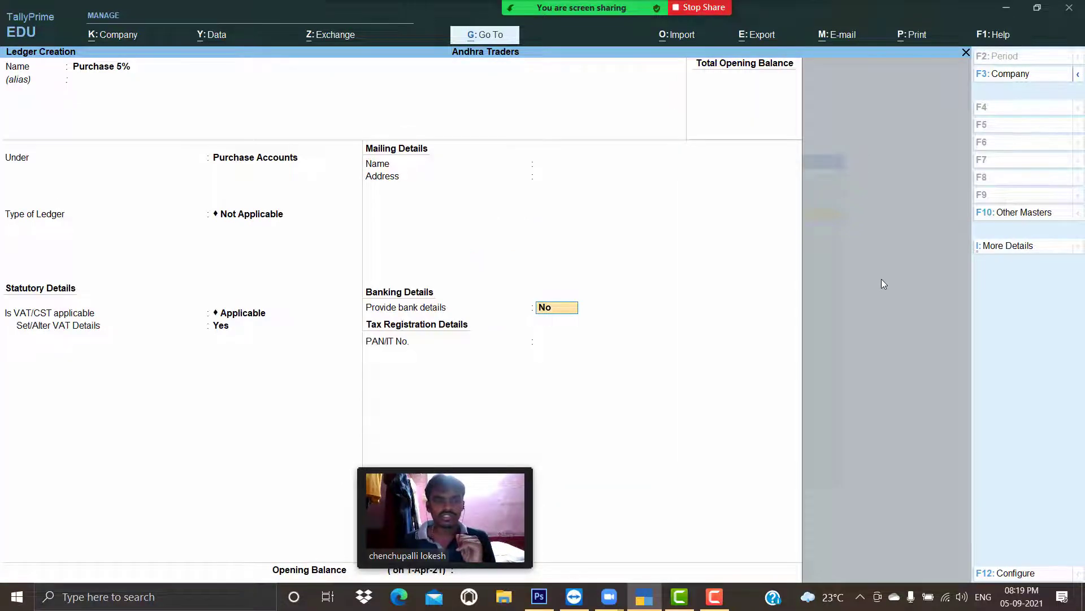
key("Return")
key("Return")
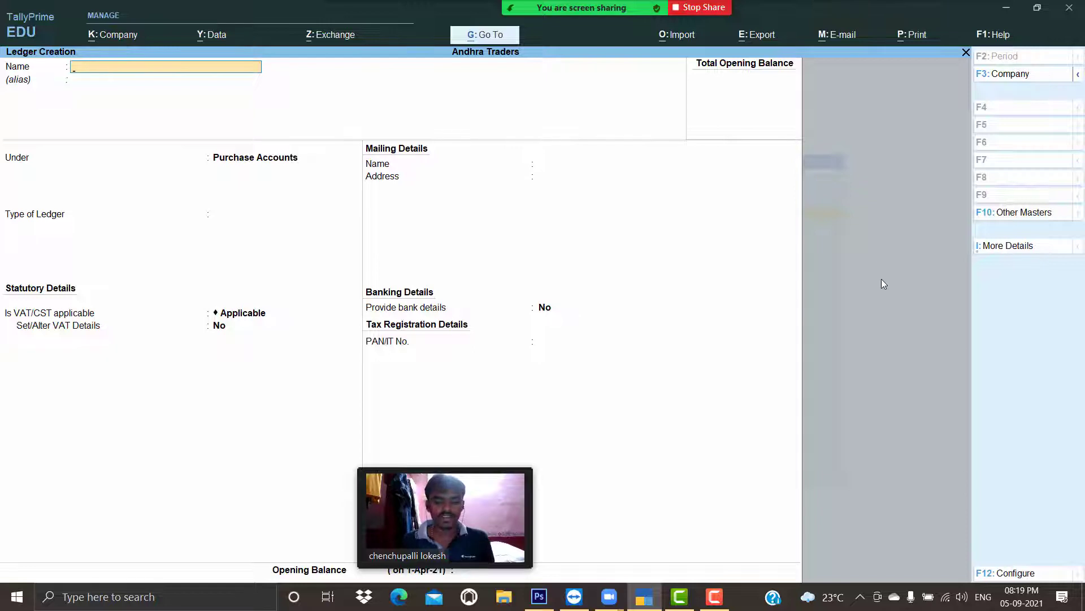
Name the next ledger Kavya Traders and place it under the Sundry Creditors group
type("Kavy")
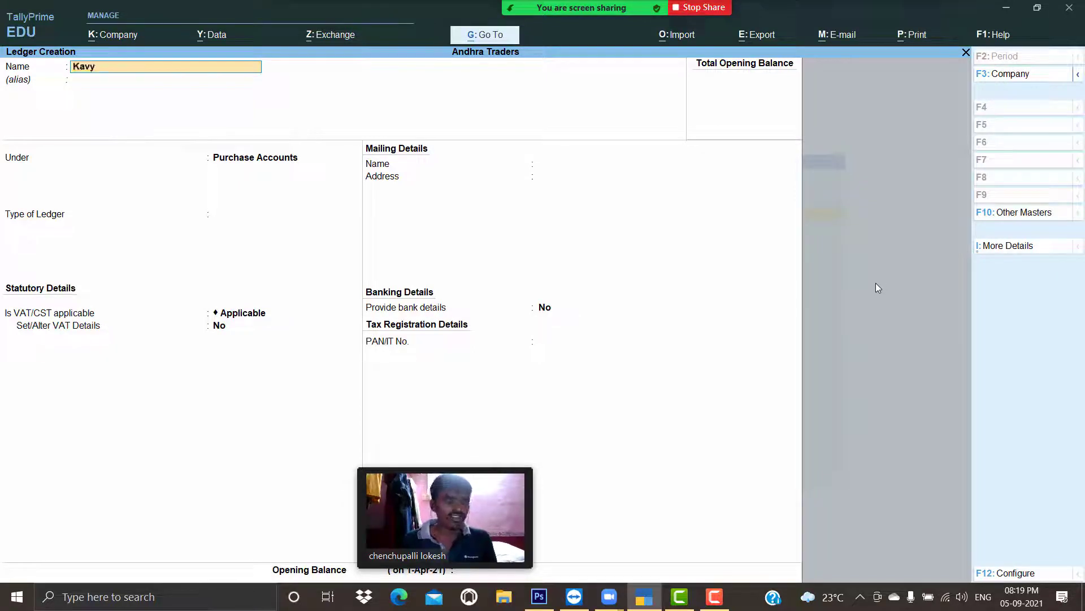
type("a Traders")
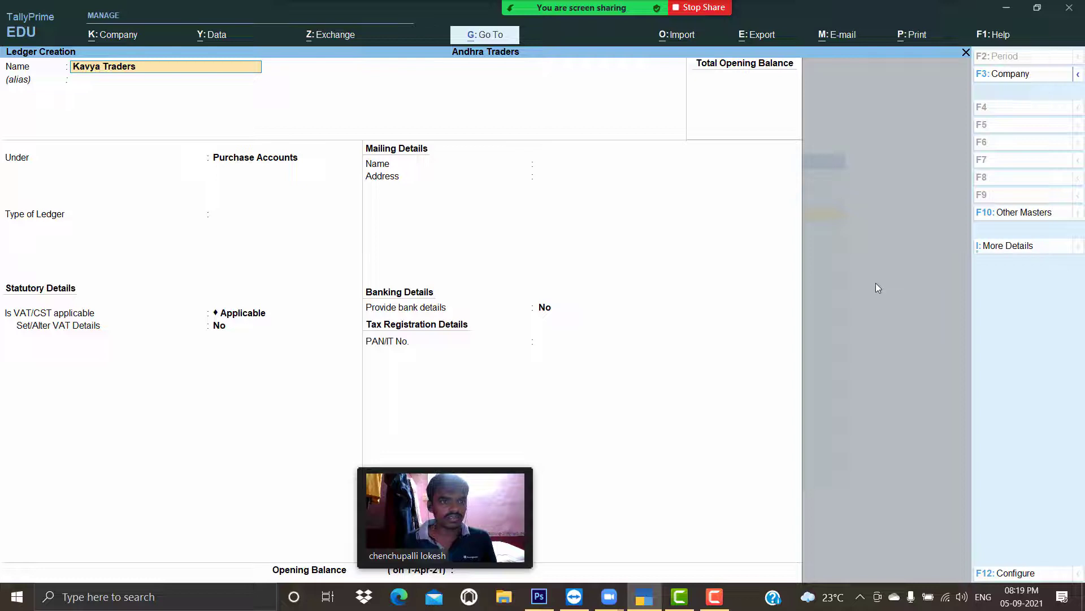
key("Return")
type("Sun")
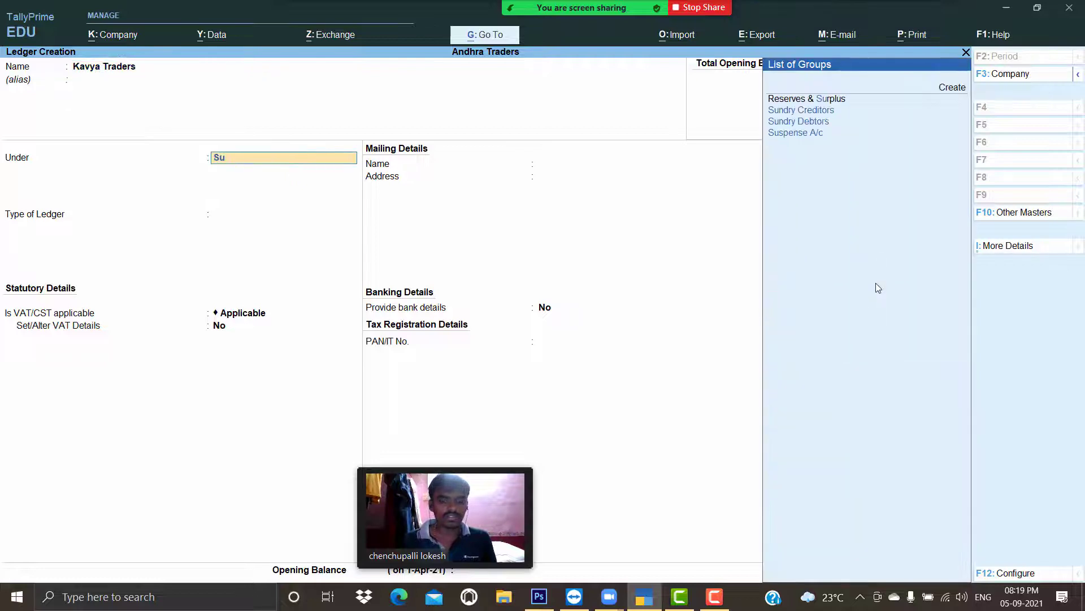
key("Return")
Keep the default mailing, banking and VAT details for Kavya Traders, leave the opening balance blank, and save the ledger
key("Return")
key("Return")
key("Return")
key("Return")
key("Return")
key("Return")
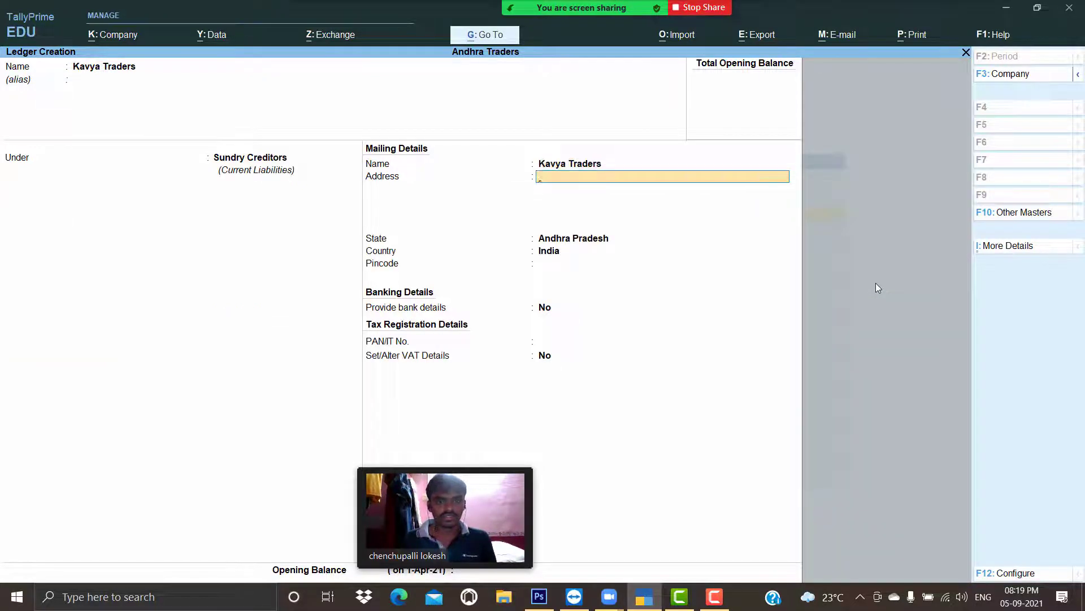
key("Return")
key("Return")
key("Return")
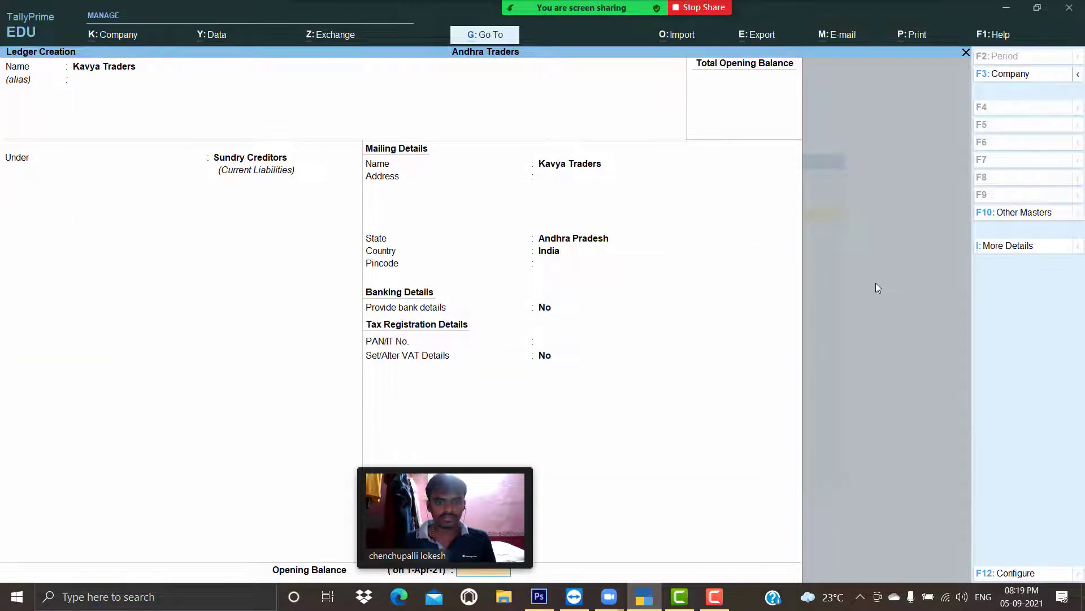
key("Return")
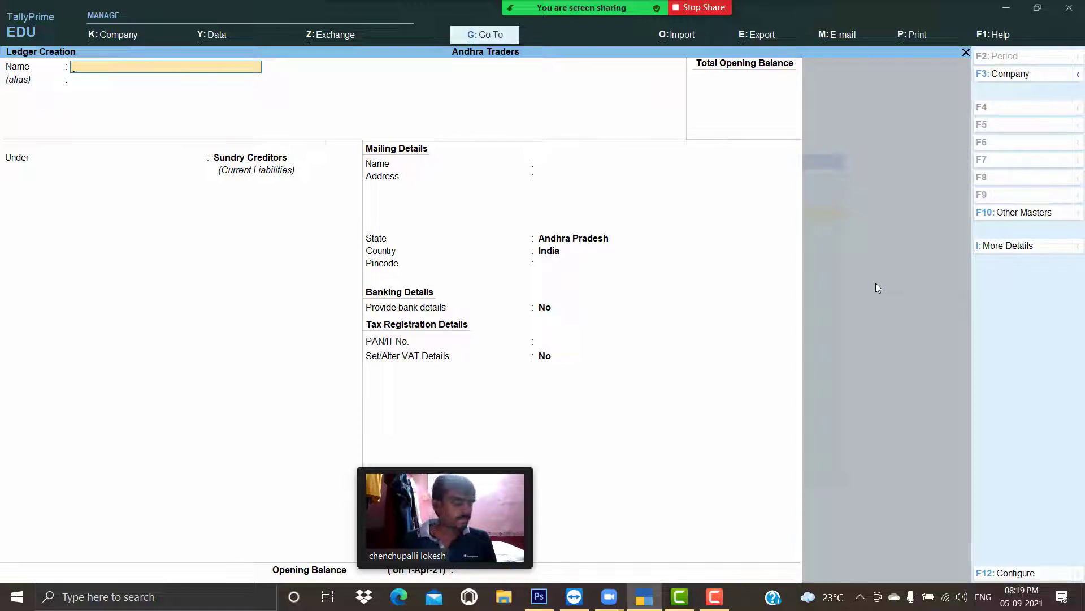
Name the next ledger Sales 5% and place it under Sales Accounts, keeping the ledger type Not Applicable and VAT/CST applicable
type("Sale")
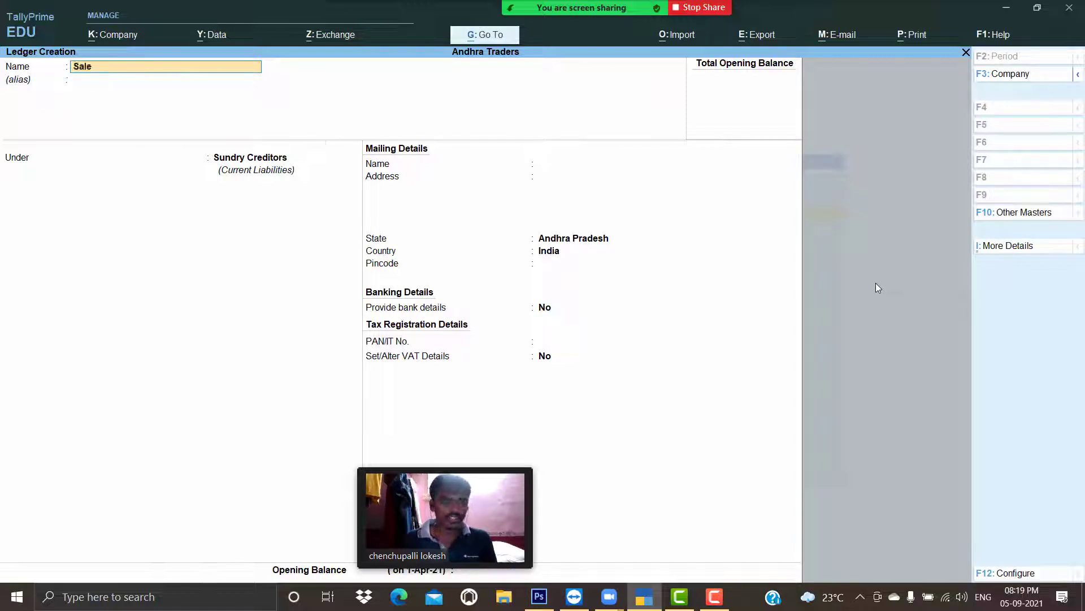
type("s 5")
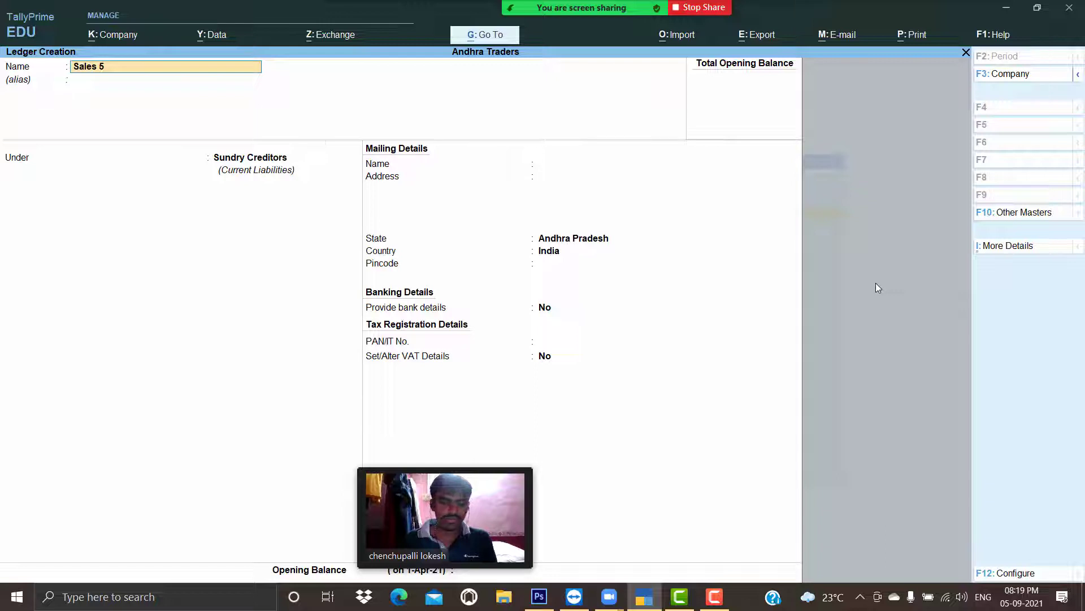
type("%")
key("Return")
key("Return")
type("S")
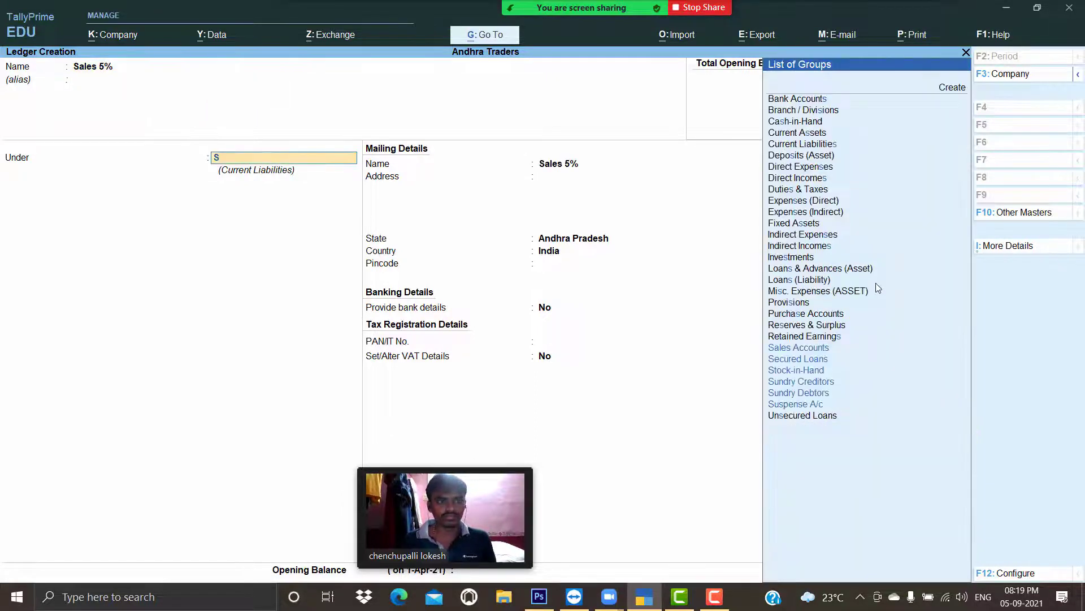
type("a")
key("Return")
key("Return")
key("Return")
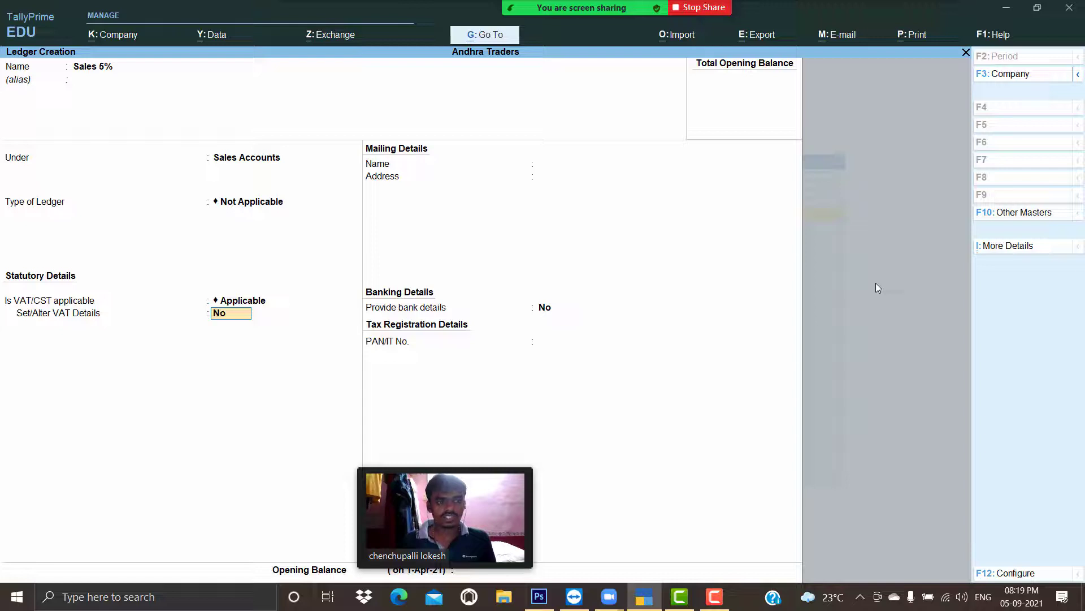
Enable VAT details for the sales ledger, set the tax rate to 5%, and save the ledger
type("y5")
key("ctrl+a")
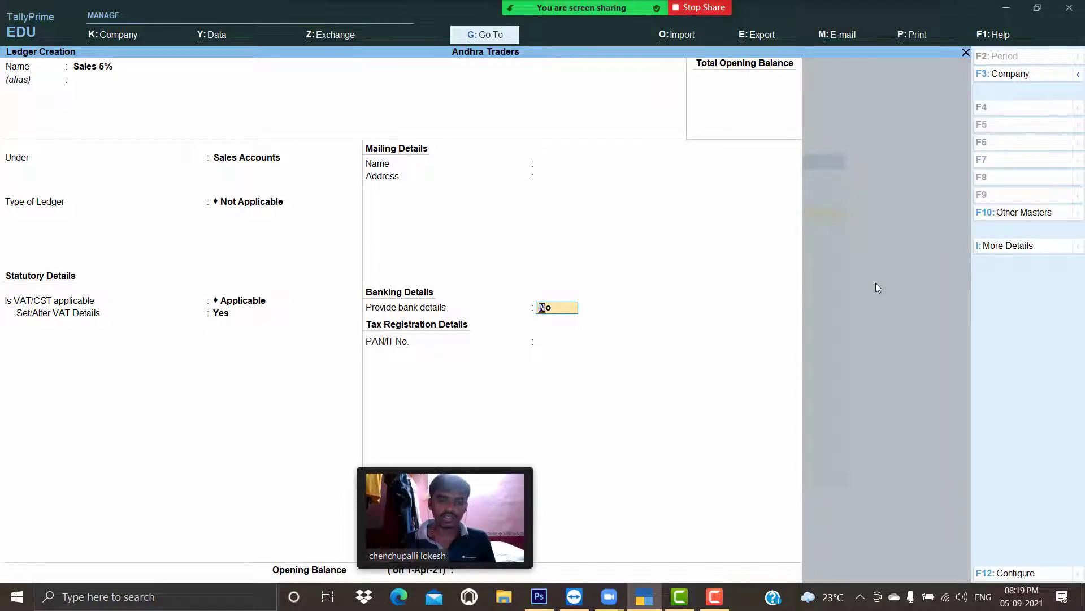
key("Return")
type("y")
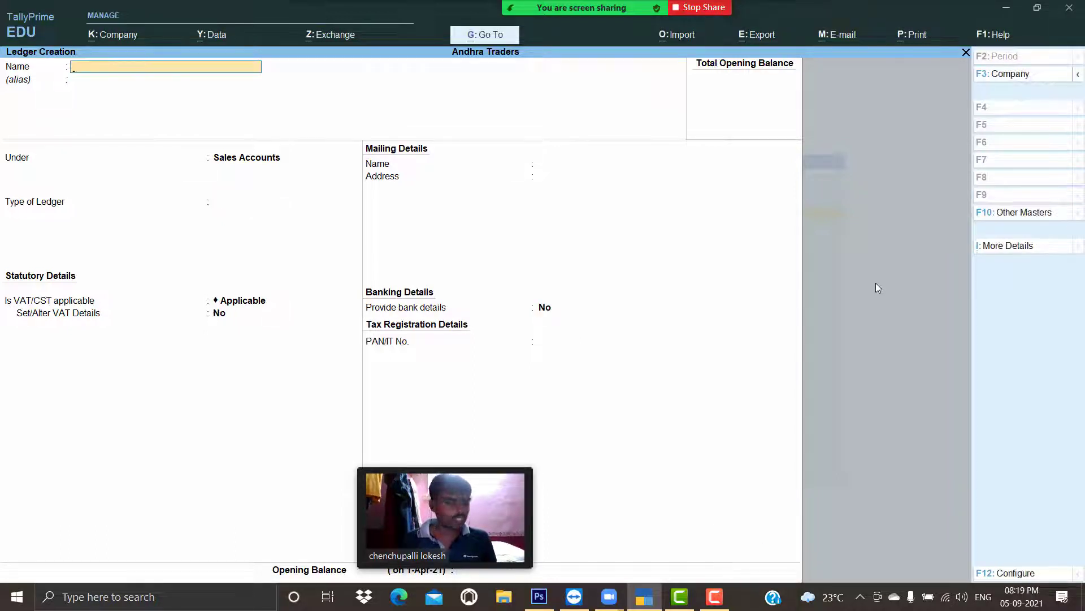
Name the next ledger Komali Merchants and place it under the Sundry Debtors group
type("Komali")
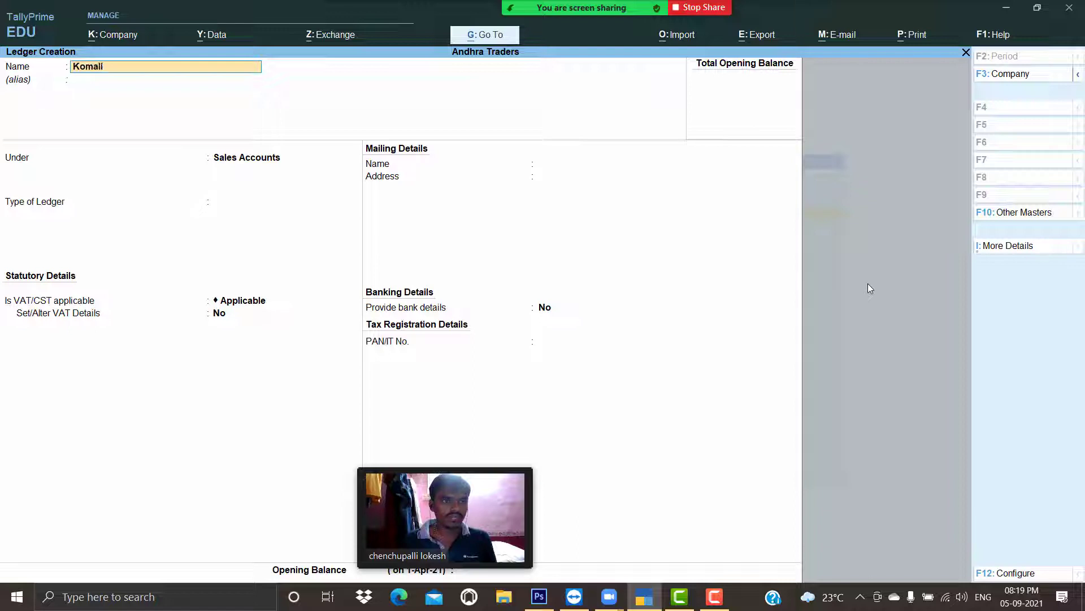
type(" Merchants")
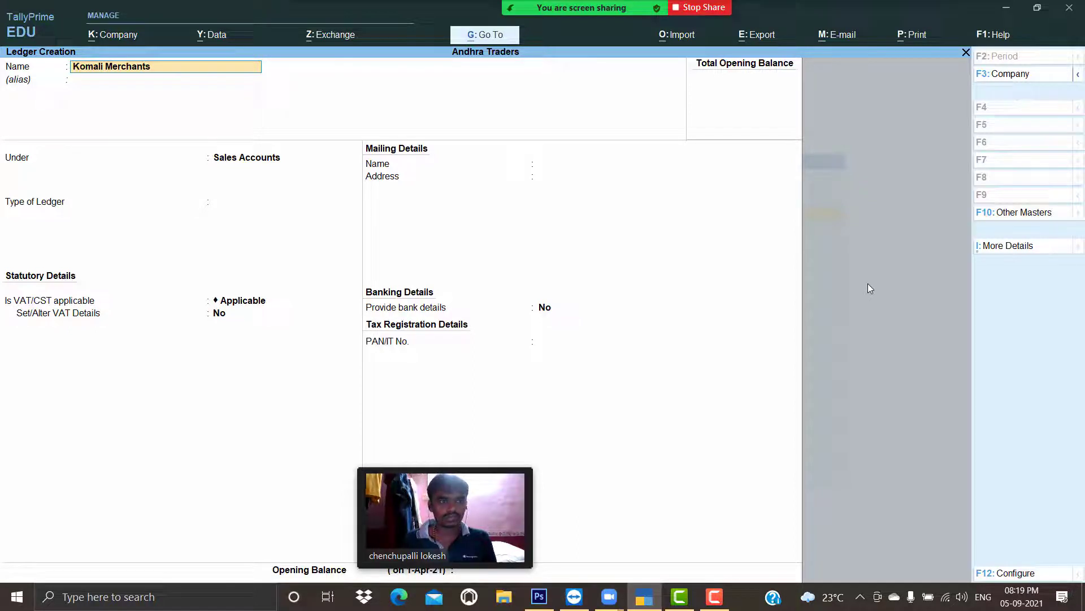
key("Return")
type("Sun")
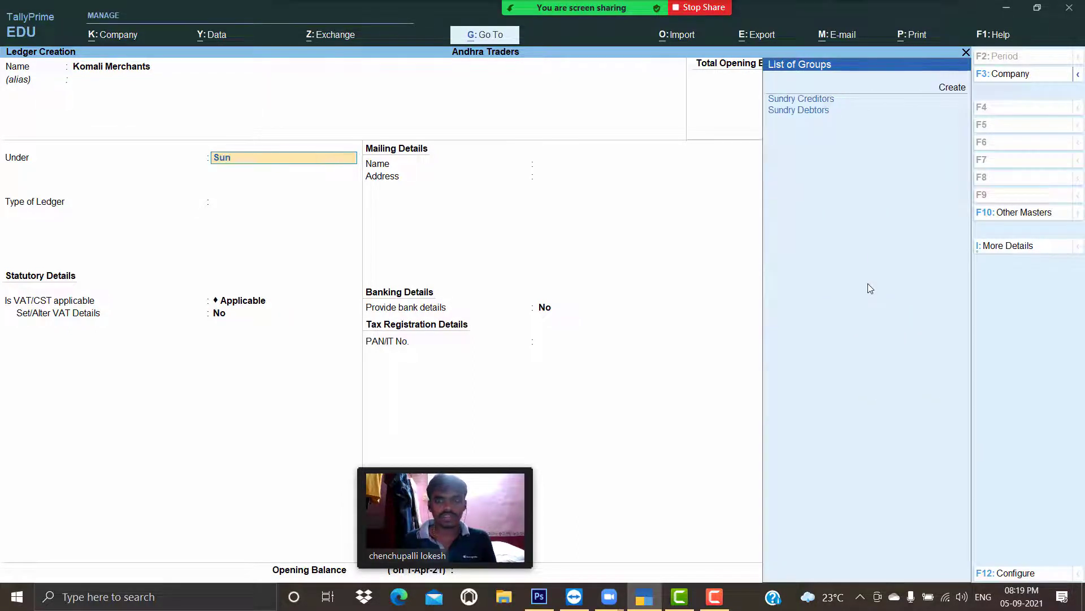
key("Down")
key("Return")
Keep the default mailing, banking and VAT details for Komali Merchants, leave the opening balance blank, and save the ledger
key("Return")
key("Return")
key("Return")
key("Return")
key("Return")
key("Return")
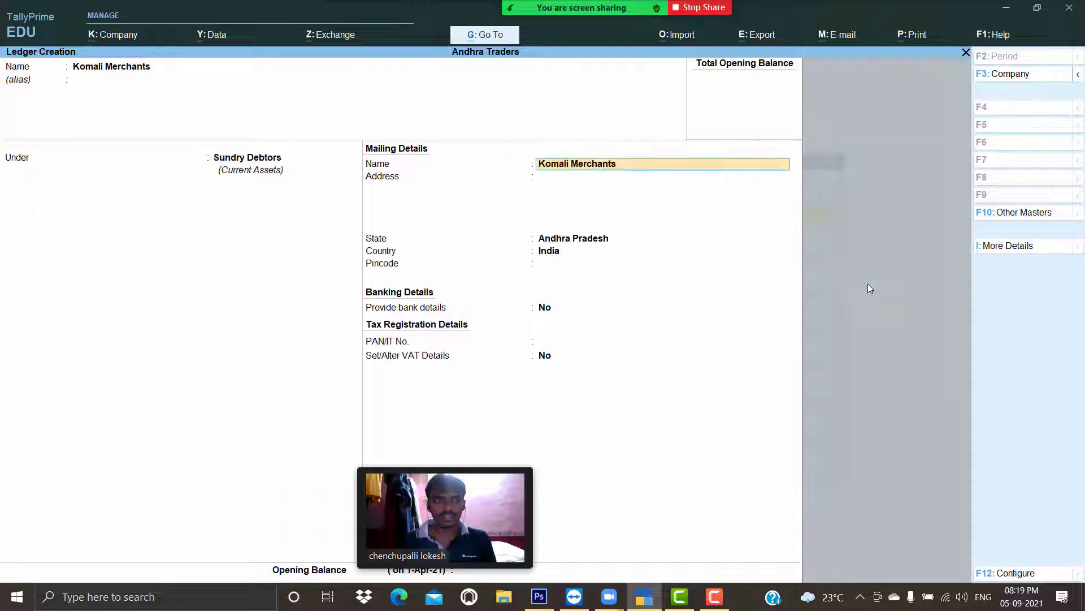
key("Return")
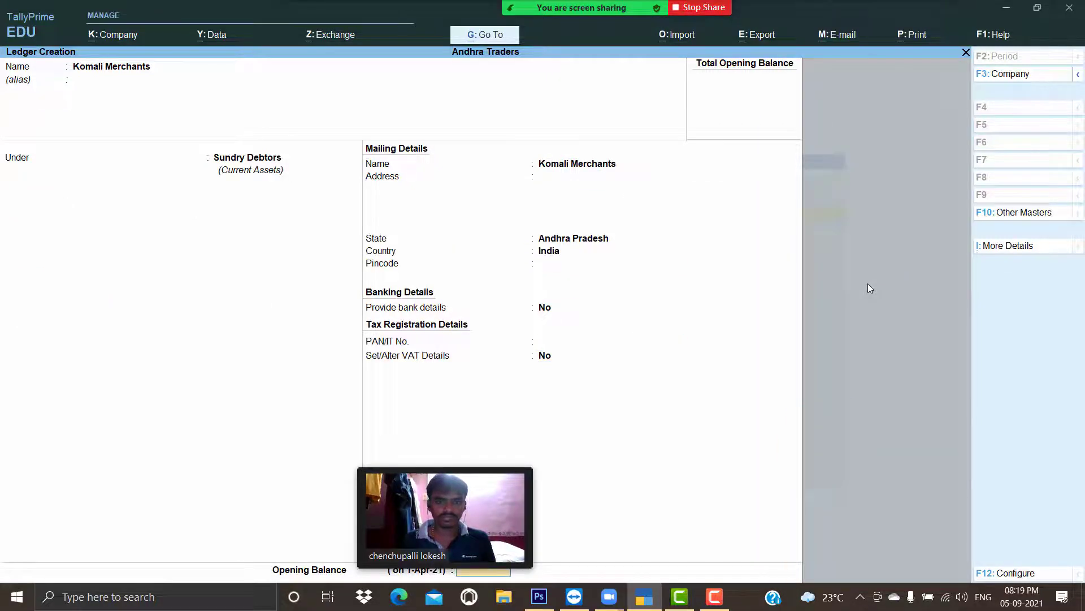
key("Return")
key("Return")
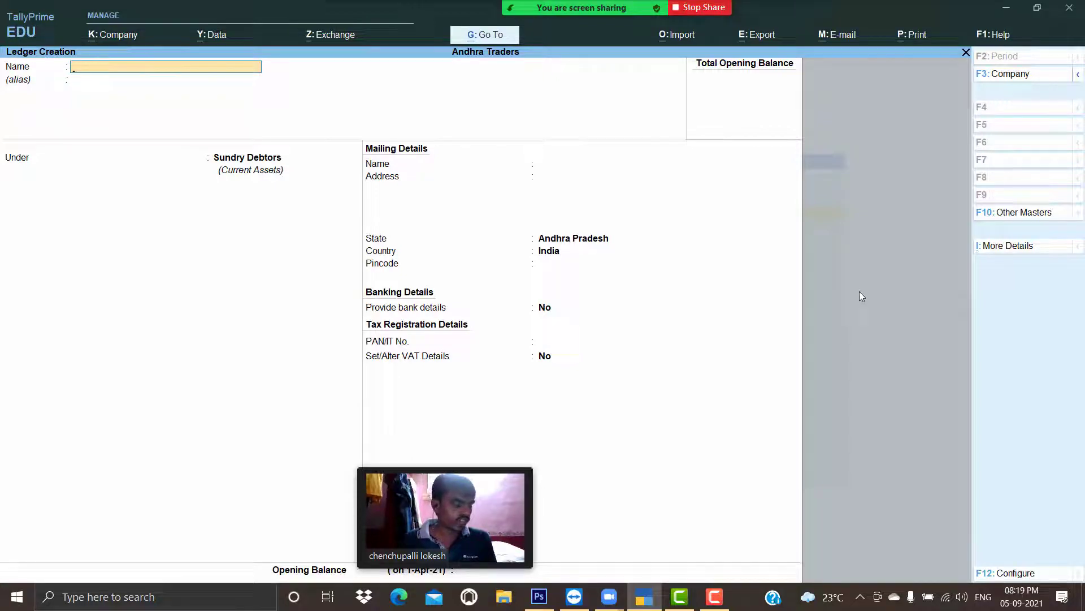
Name the next ledger Balu Traders and place it under the Sundry Creditors group
type("Bal")
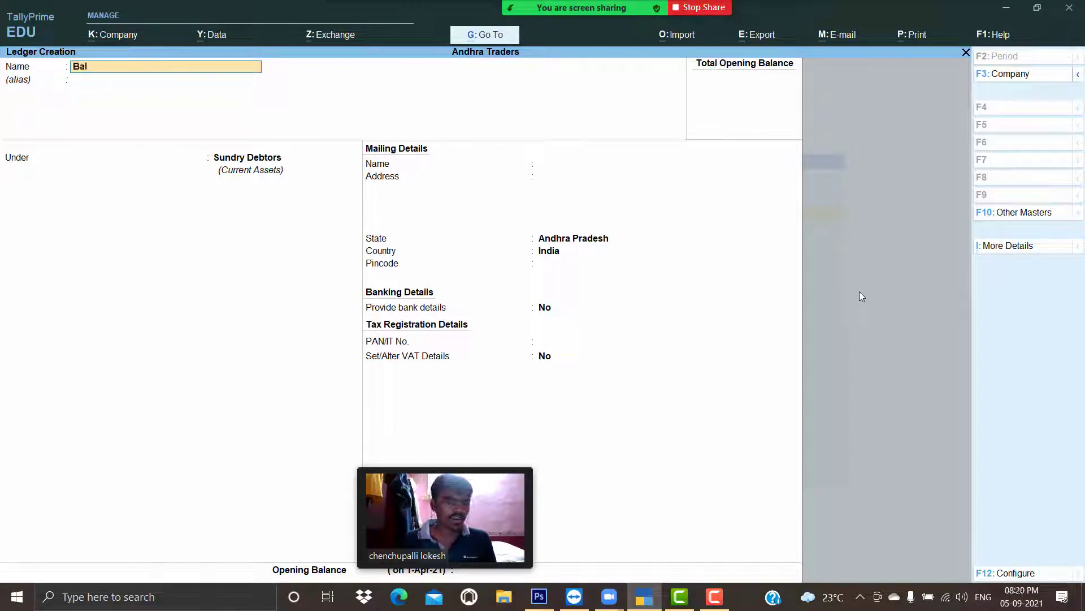
type("u Traders")
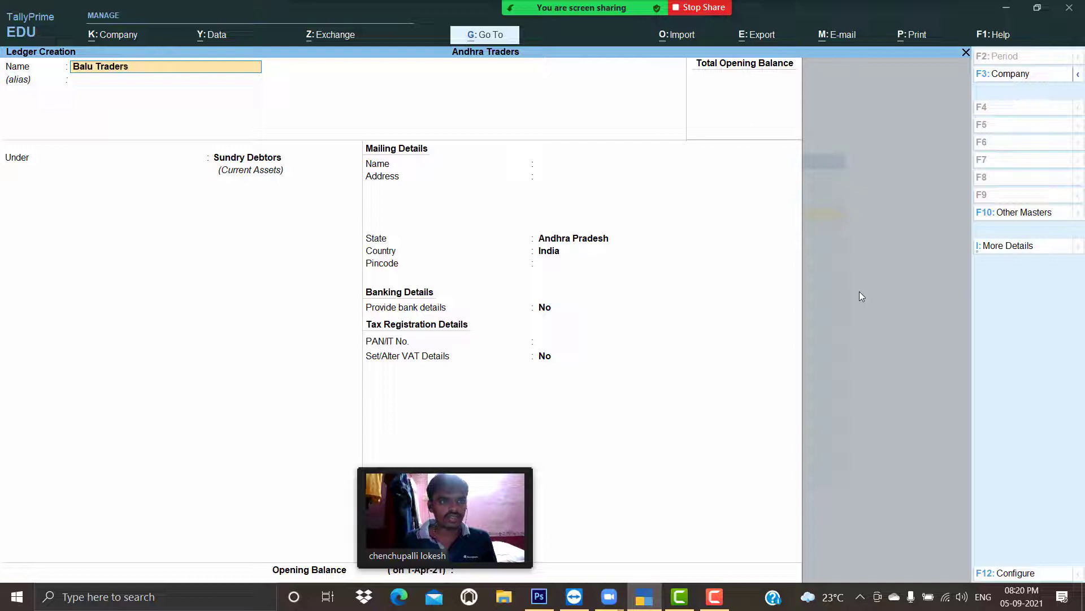
key("Return")
key("Return")
type("Sun")
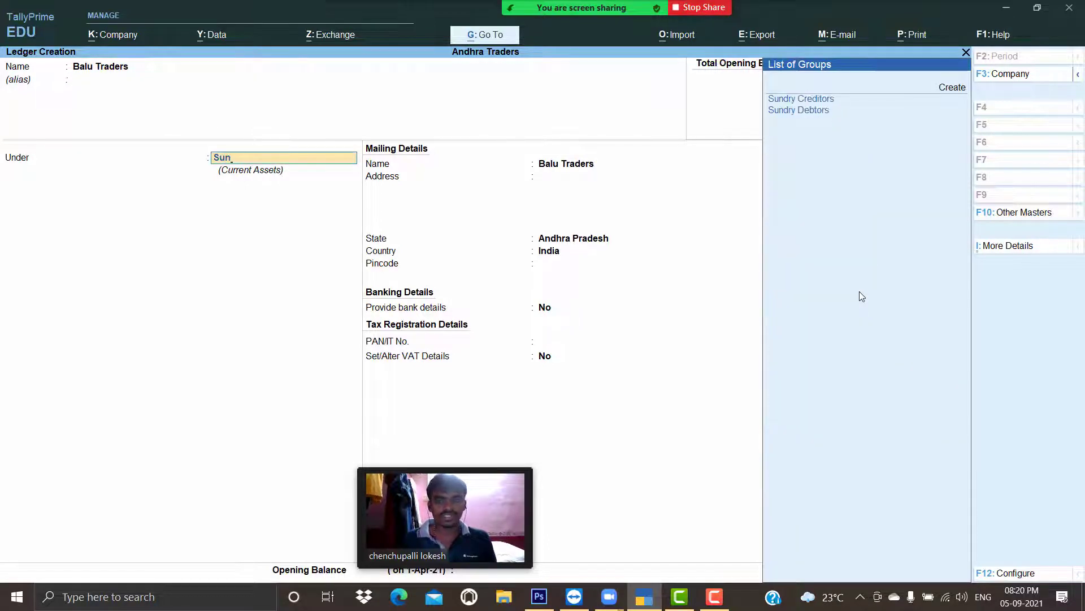
key("Return")
Keep the default mailing, banking and VAT details for Balu Traders, leave the opening balance blank, and save the ledger
key("Return")
key("Return")
key("Return")
key("Return")
key("Return")
key("Return")
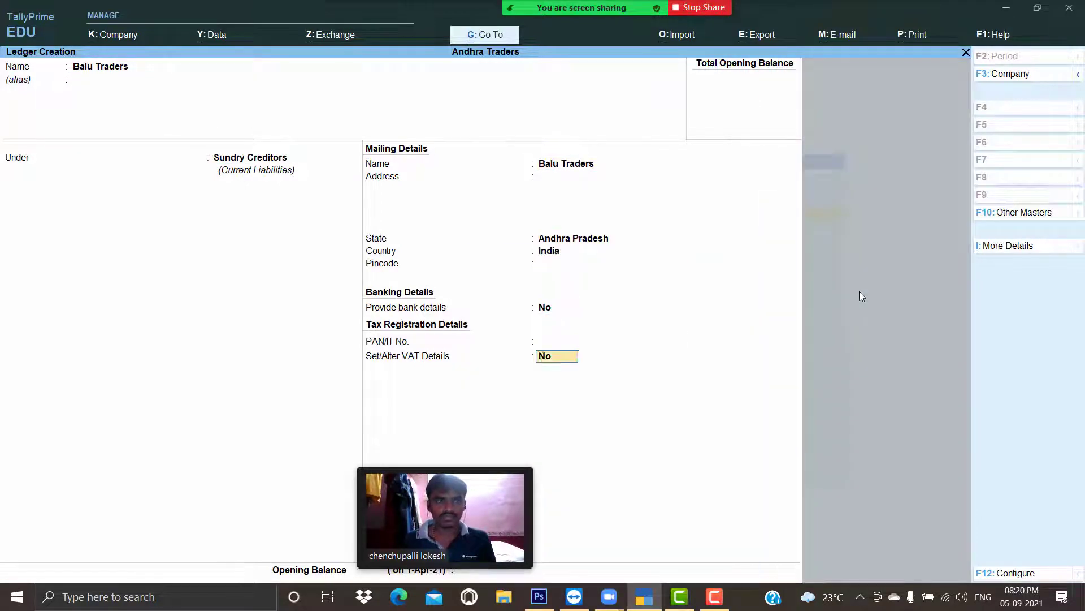
key("Return")
key("Return")
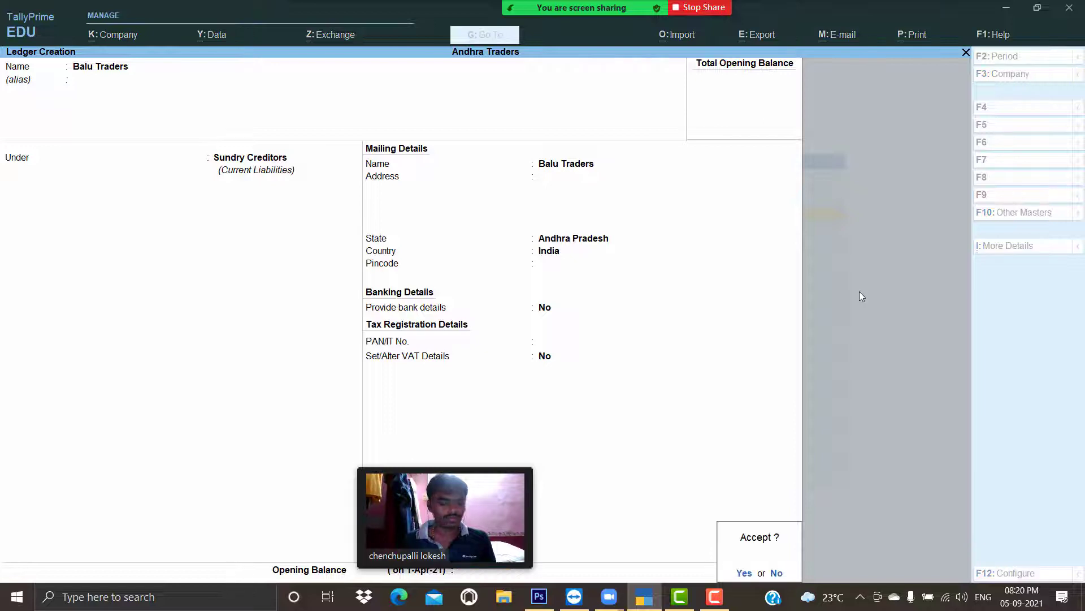
key("Return")
Name the next ledger Kadar Traders and place it under the Sundry Debtors group
type("Kadar")
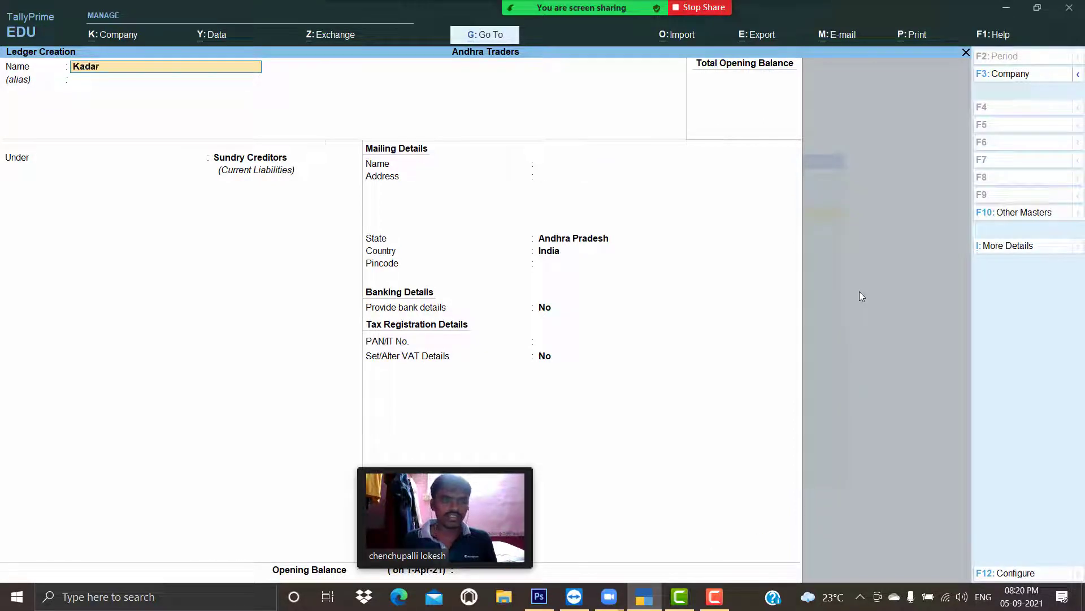
type(" traders")
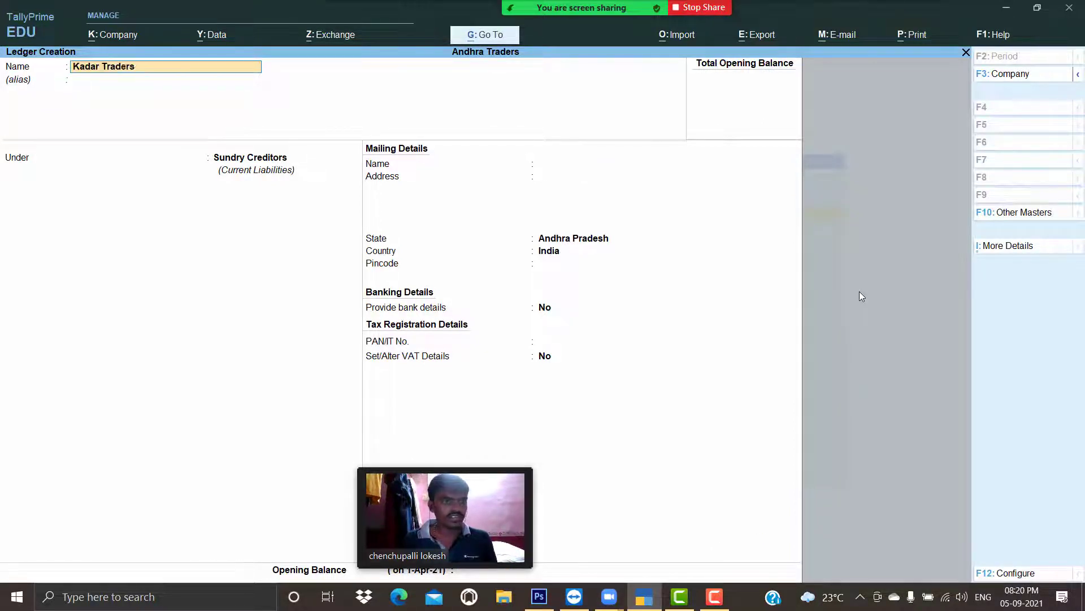
key("Return")
key("Return")
type("Sun")
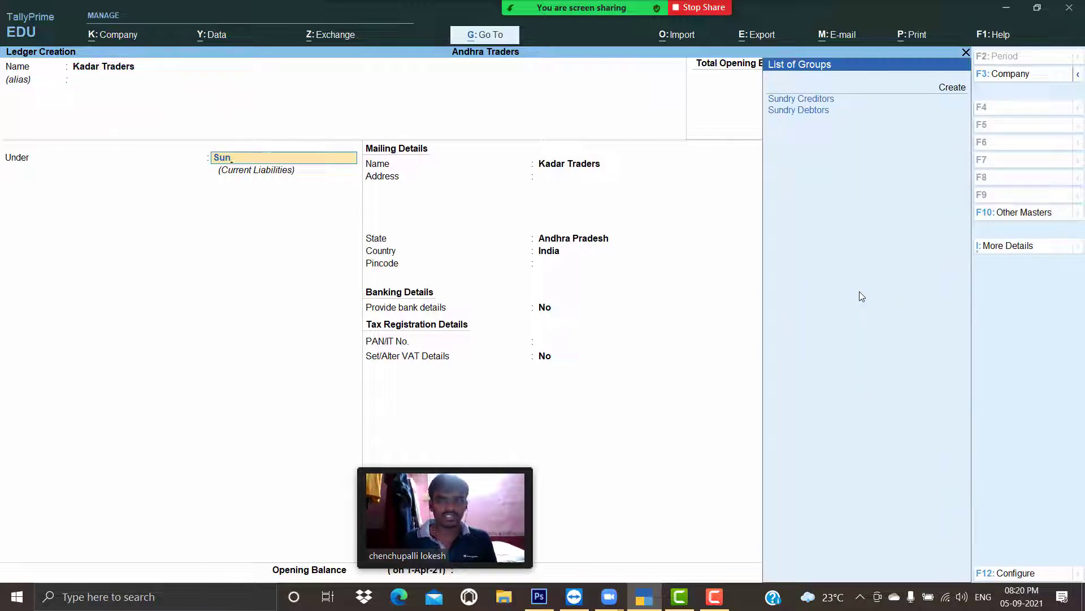
key("Down")
key("Return")
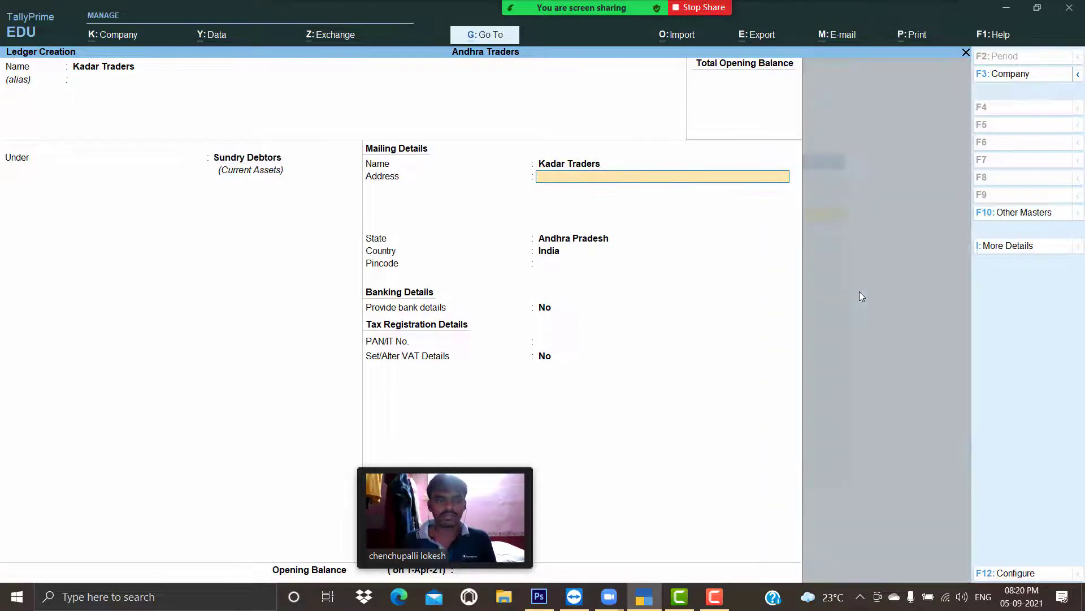
Keep the default address, banking and VAT details for Kadar Traders, leave the opening balance blank, and save the ledger
key("Return")
key("Return")
key("Return")
key("Return")
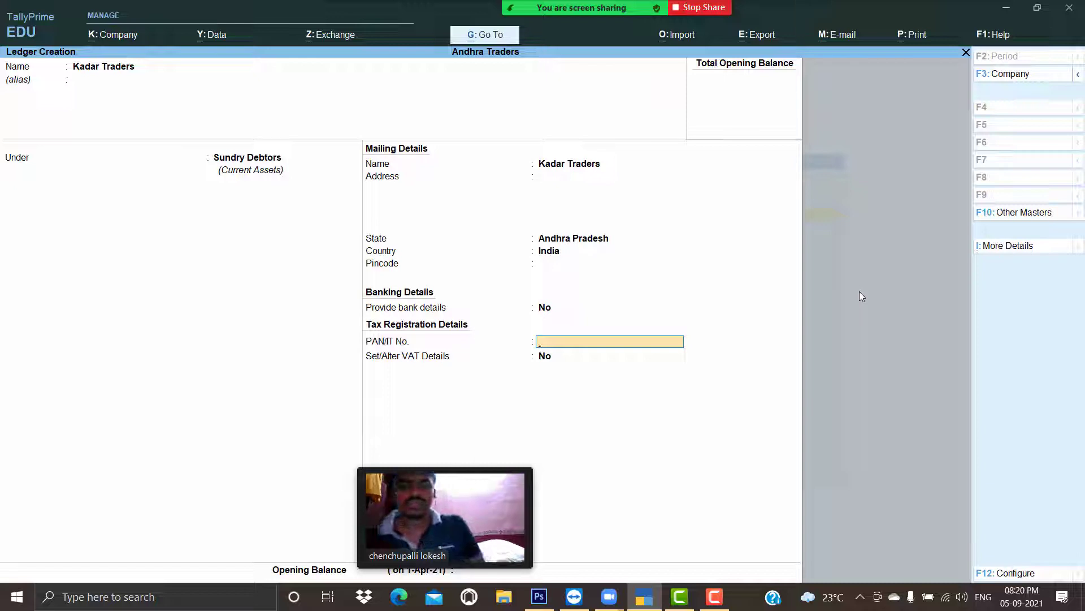
key("Return")
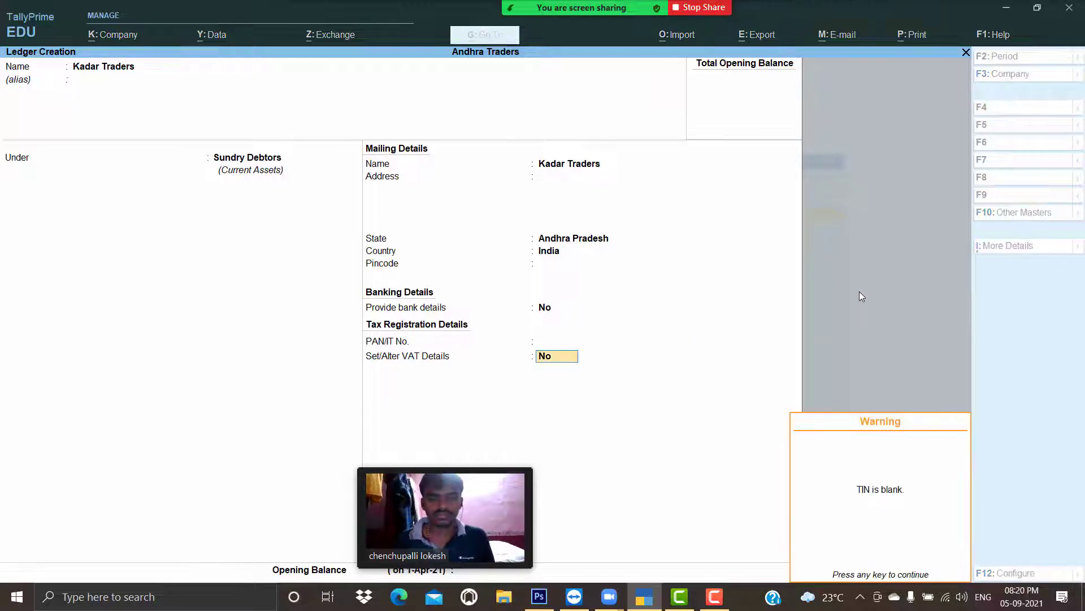
key("Return")
key("Return")
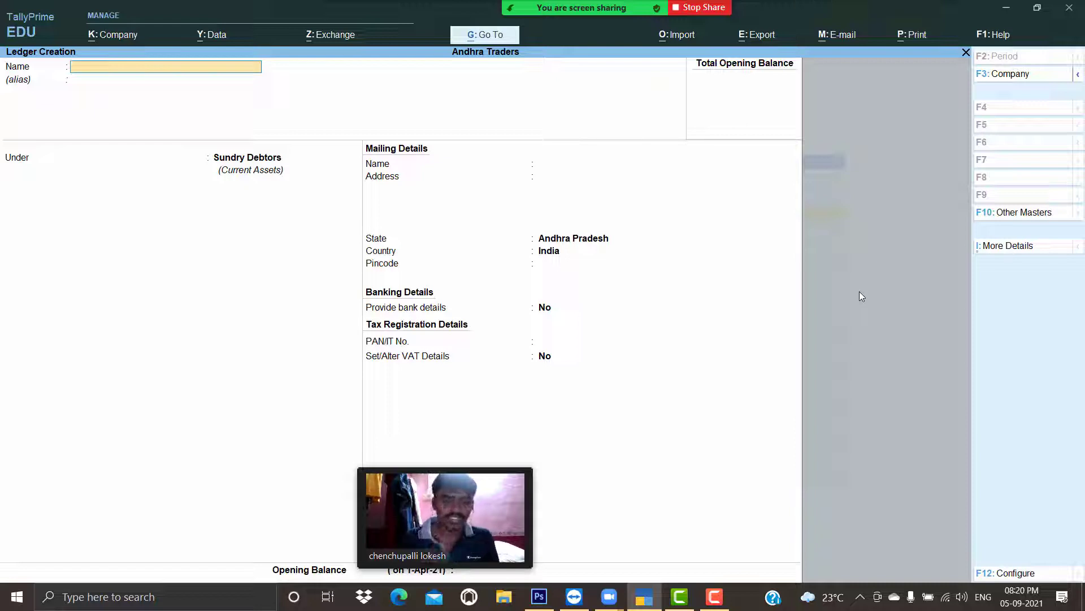
Name the next ledger Input Vat 5% and place it under the Duties & Taxes group
type("Input")
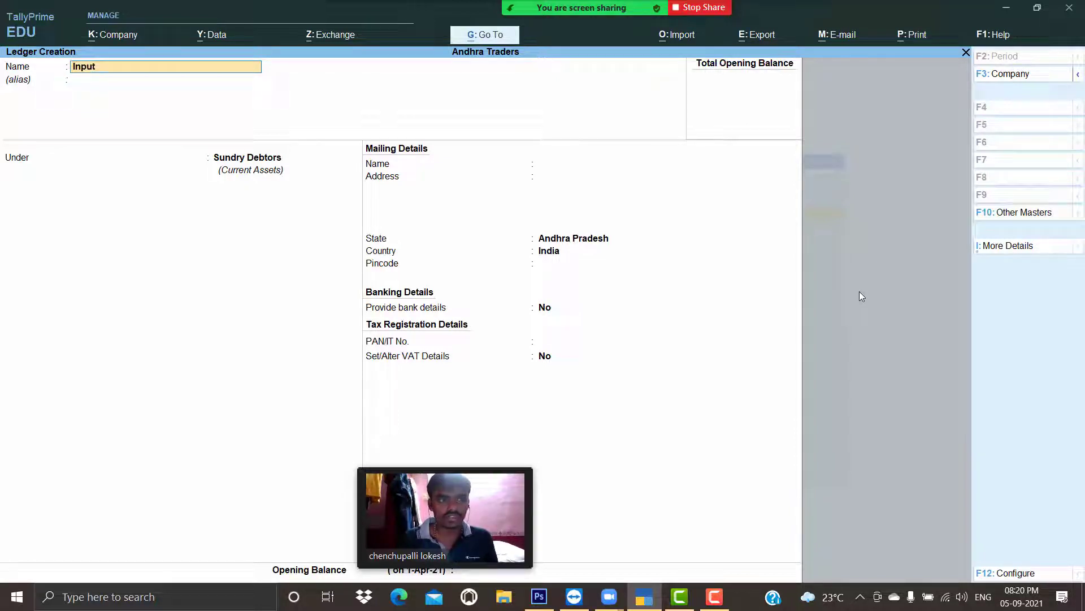
type(" Vat 5")
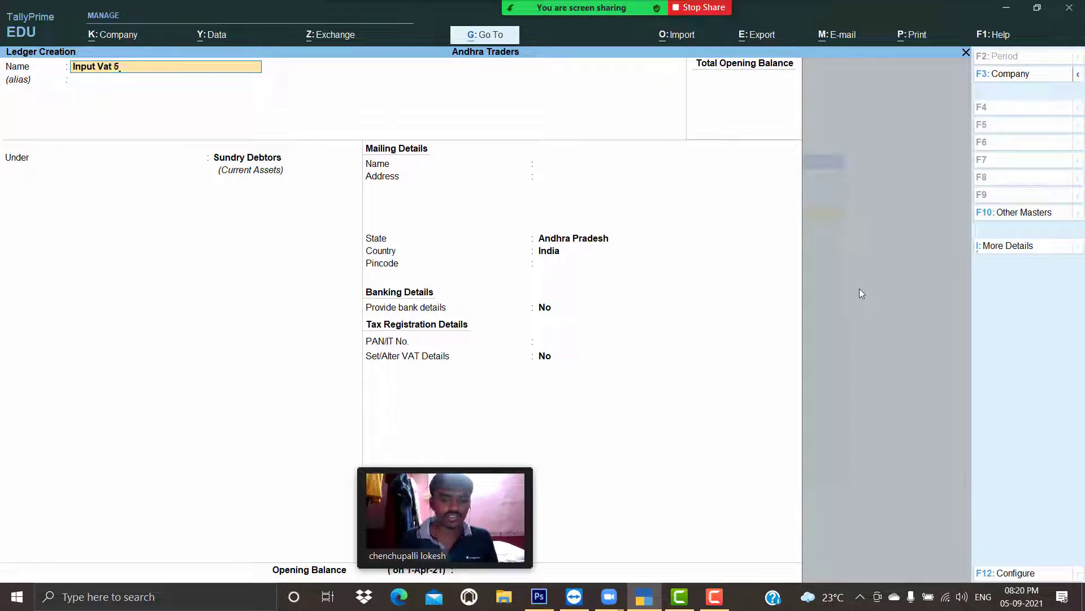
type("%")
key("Return")
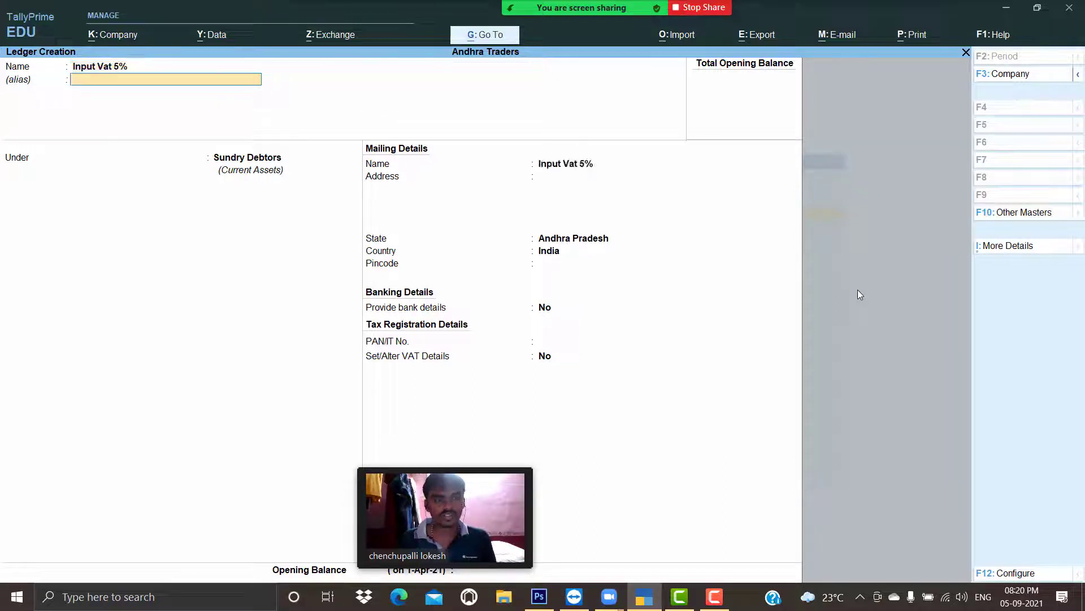
key("Return")
type("Du")
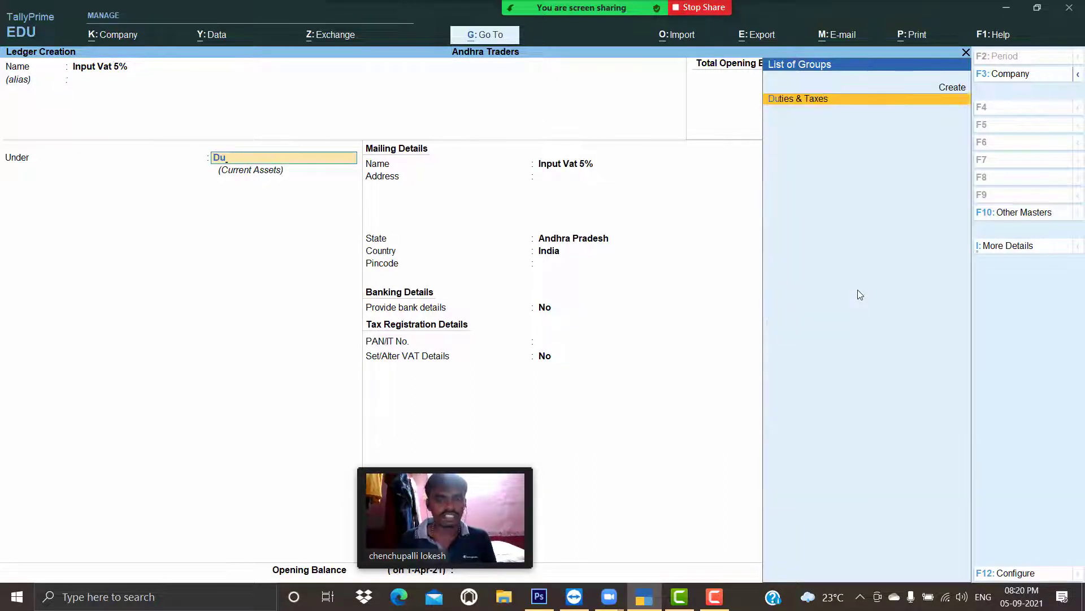
key("Return")
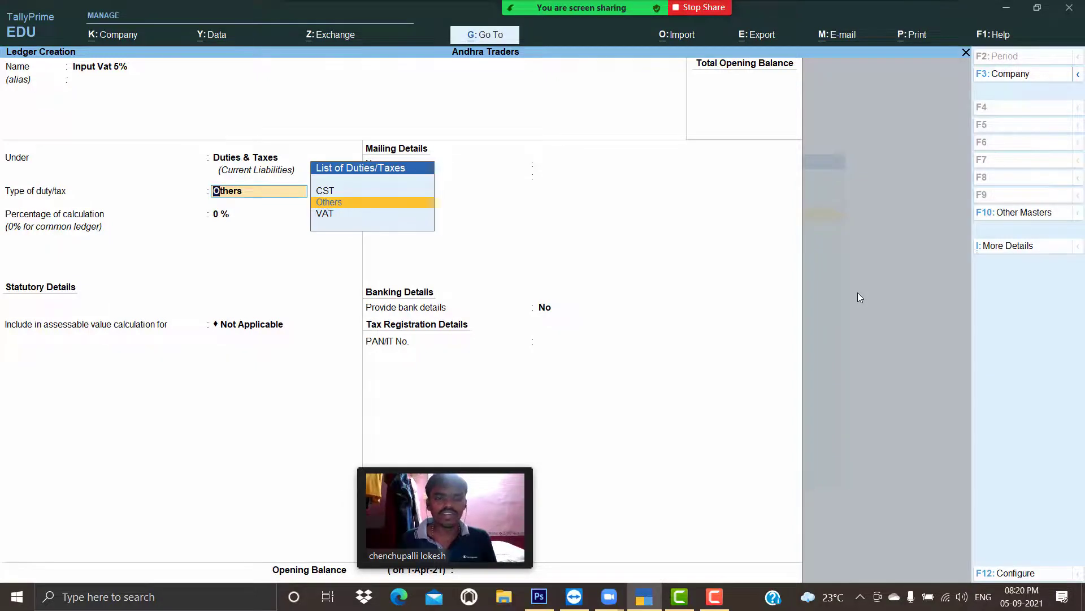
Set Input Vat 5% to the VAT duty type at 5%, keep the remaining defaults, and save the ledger
key("Down")
key("Return")
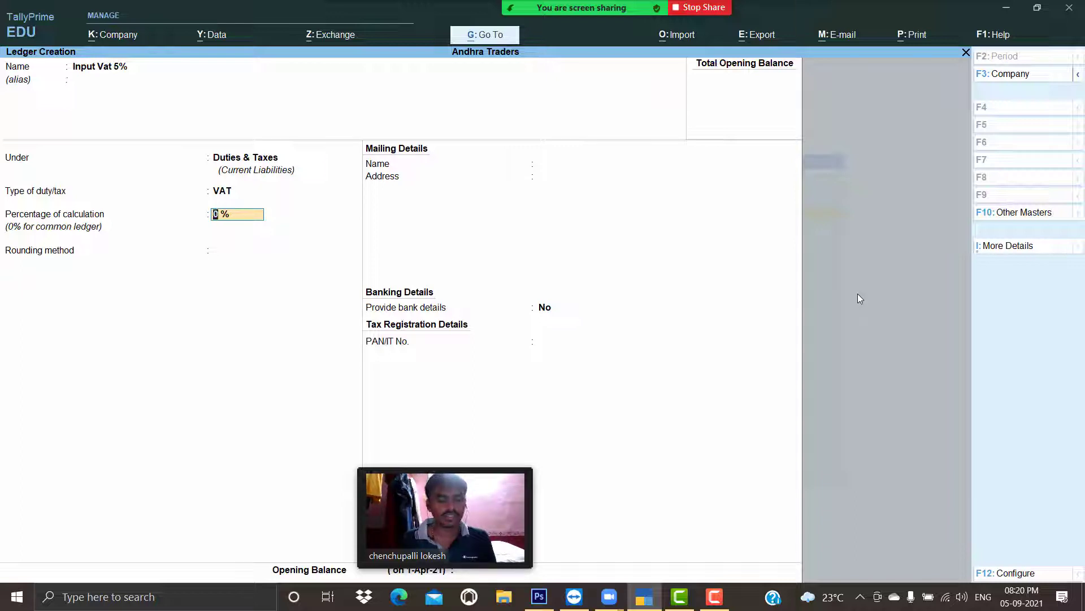
type("5")
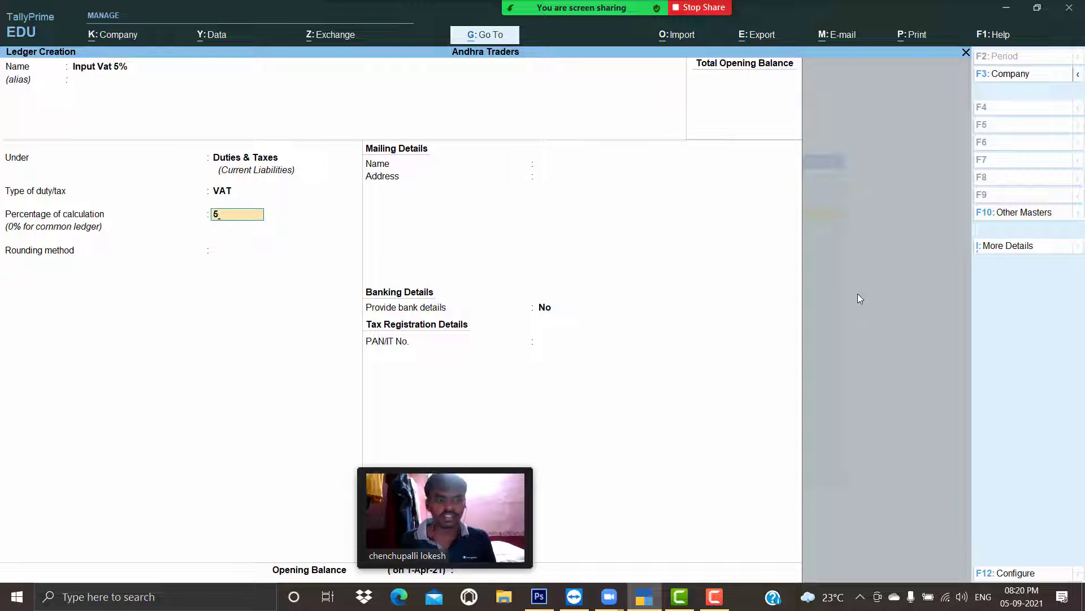
key("Return")
key("Return")
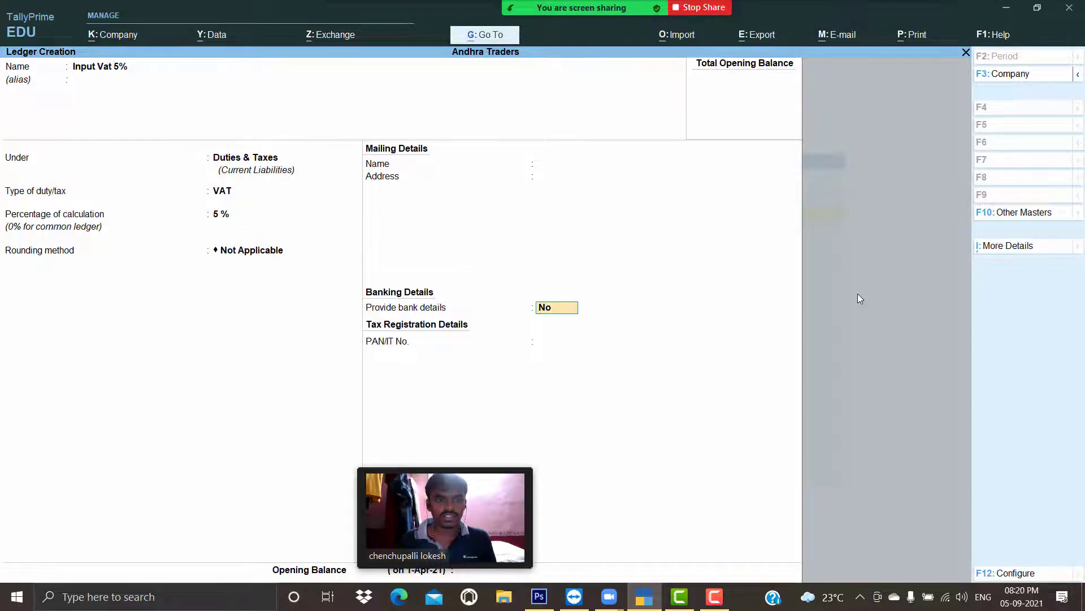
key("Return")
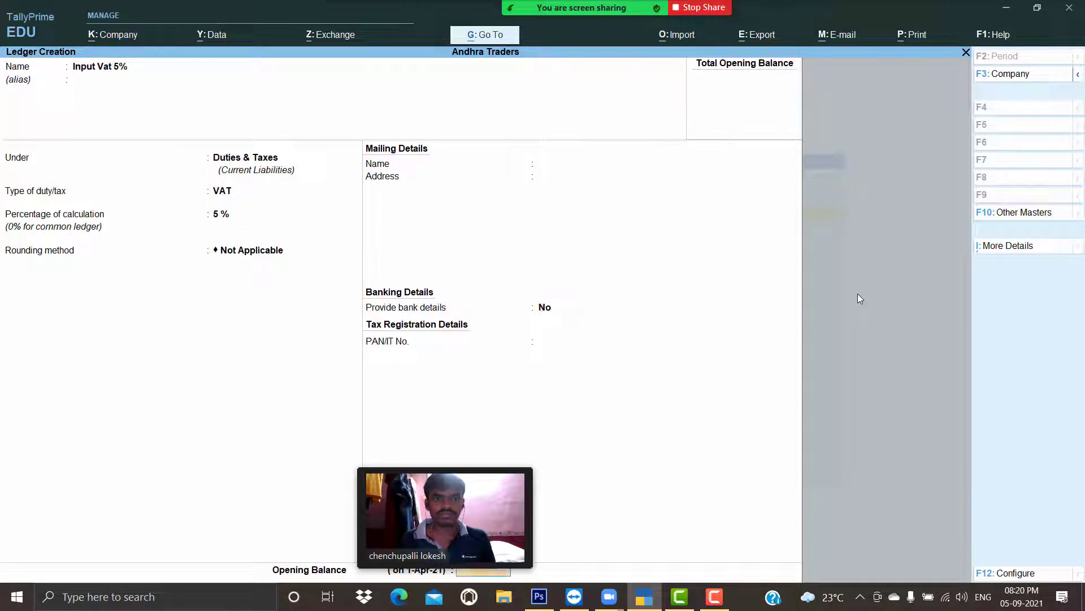
key("Return")
key("Return")
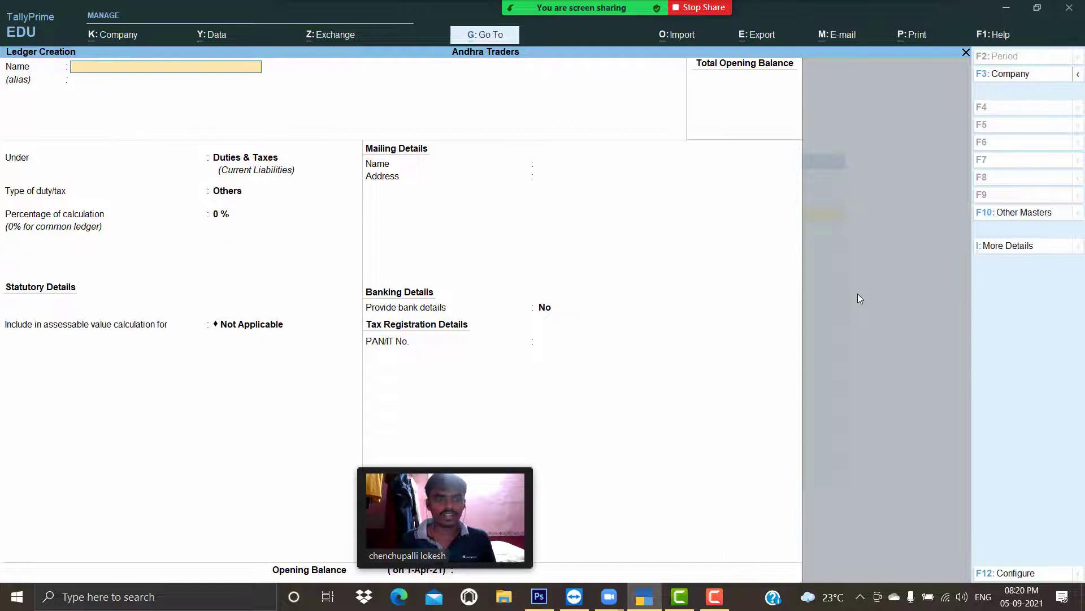
Name the next ledger Output Vat 5% and keep it under the Duties & Taxes group
type("Output")
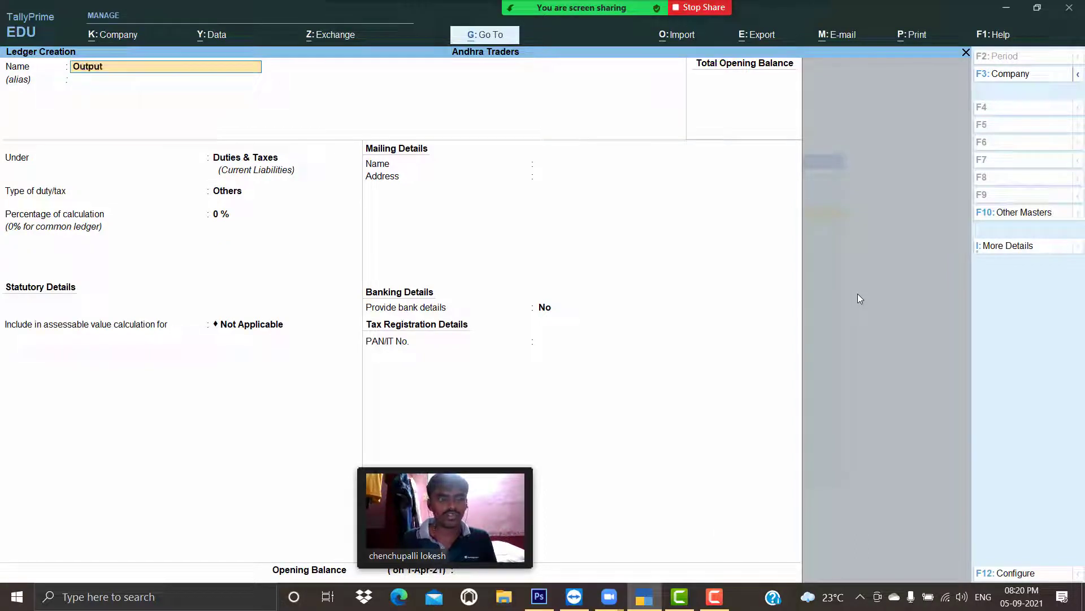
type(" Vat 5")
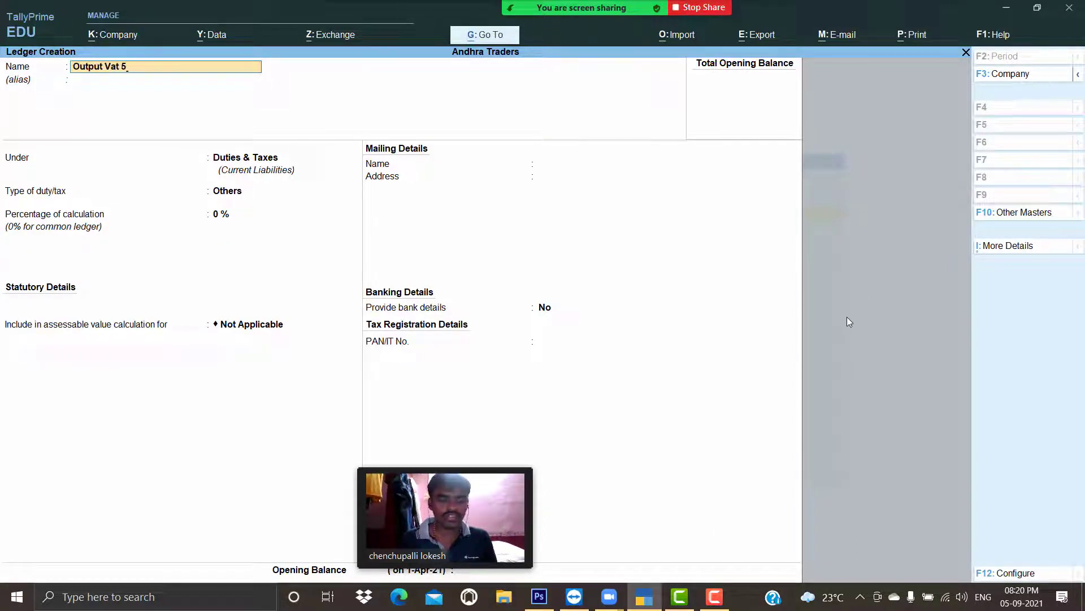
type("%")
key("Return")
key("Return")
key("Return")
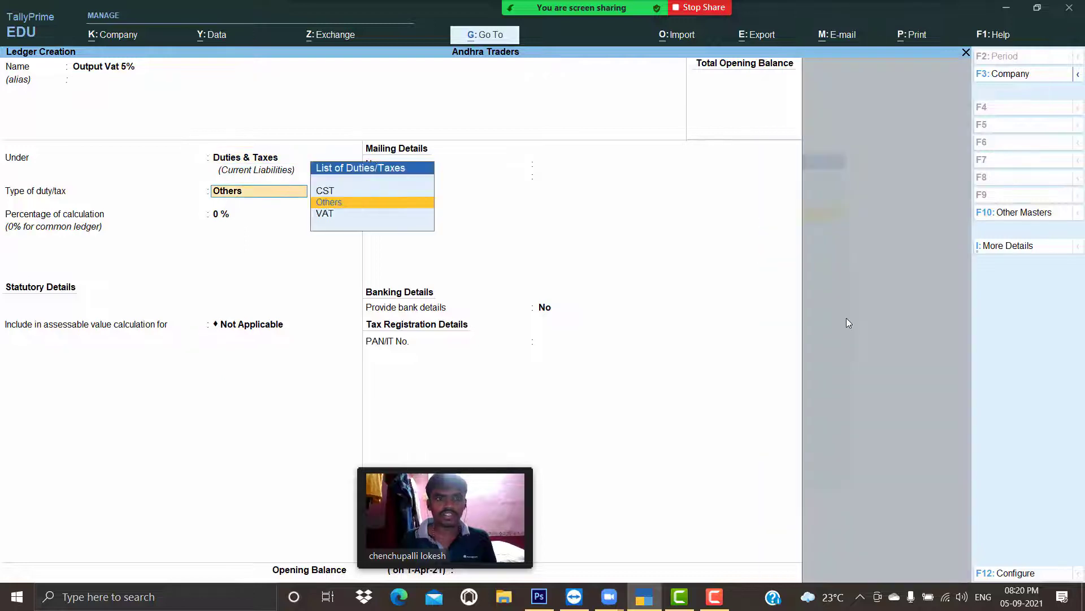
Set Output Vat 5% to the VAT duty type at 5%, leave the opening balance blank, and save the ledger
key("Down")
key("Return")
type("5")
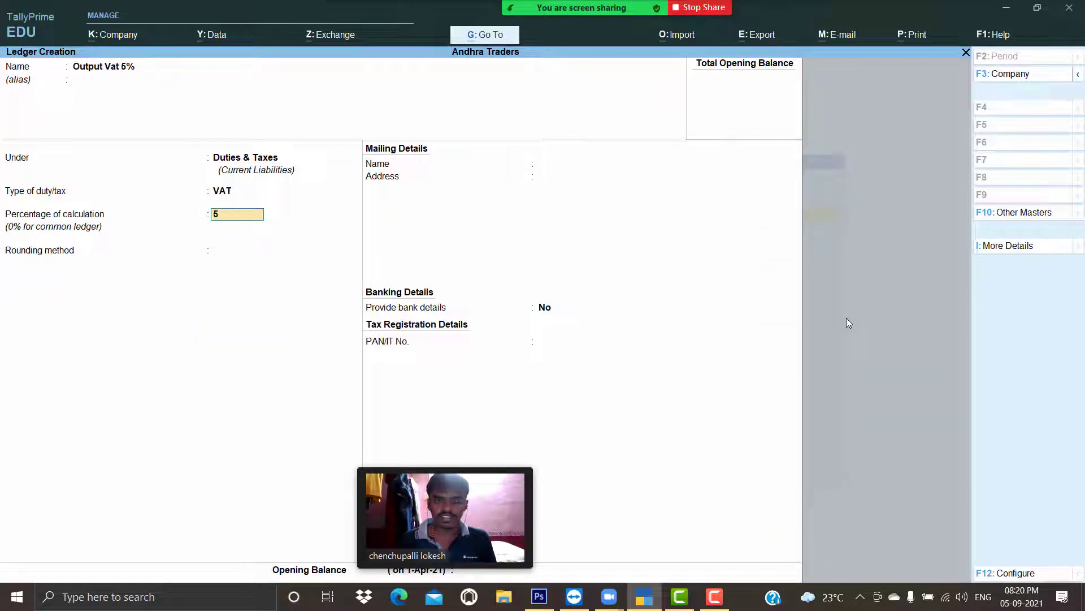
key("Return")
key("Return")
key("Return")
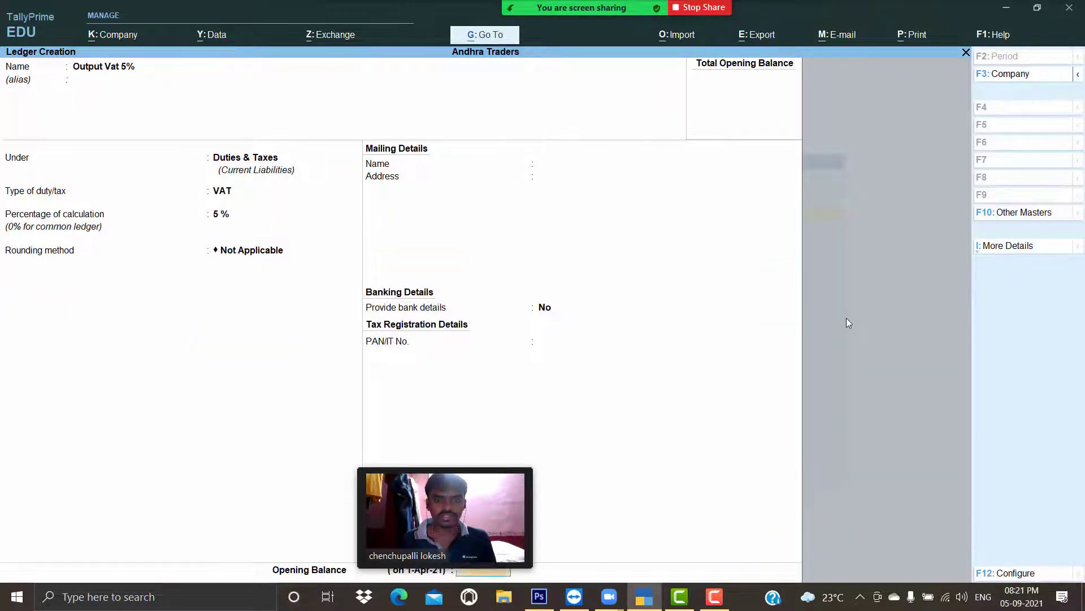
key("Return")
key("Return")
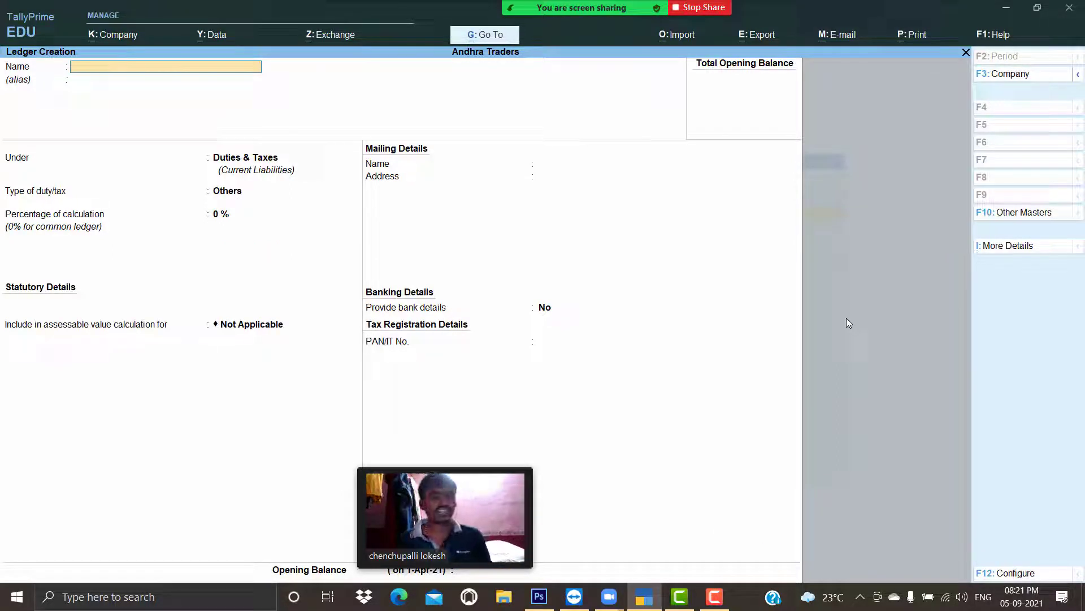
Leave ledger creation and create a simple unit of measure with the symbol nos and 0 decimal places
key("Escape")
key("Return")
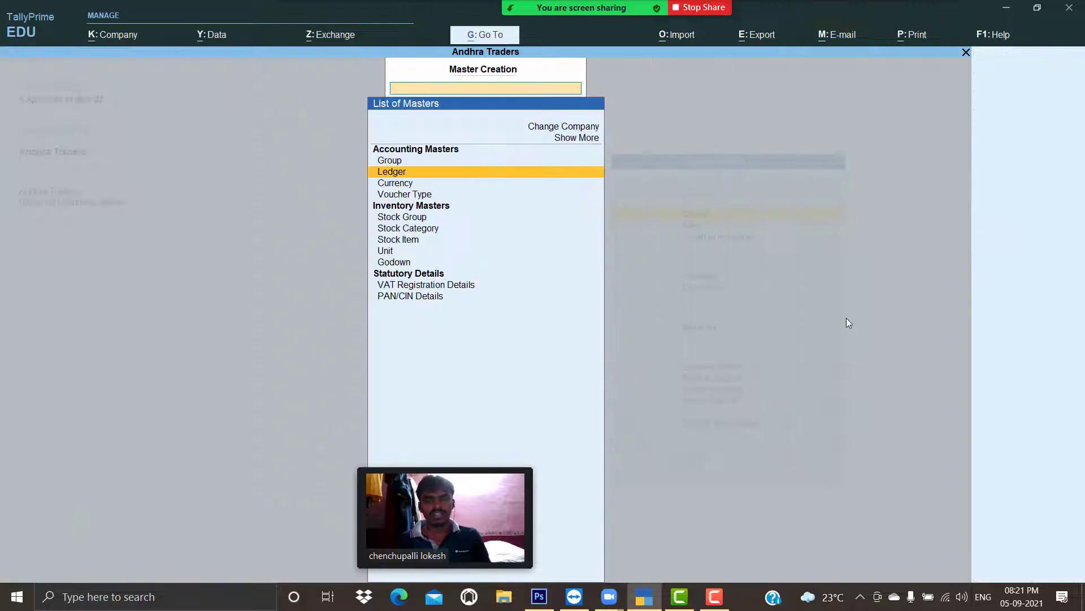
key("Down")
key("Down")
key("Down")
key("Down")
key("Down")
key("Down")
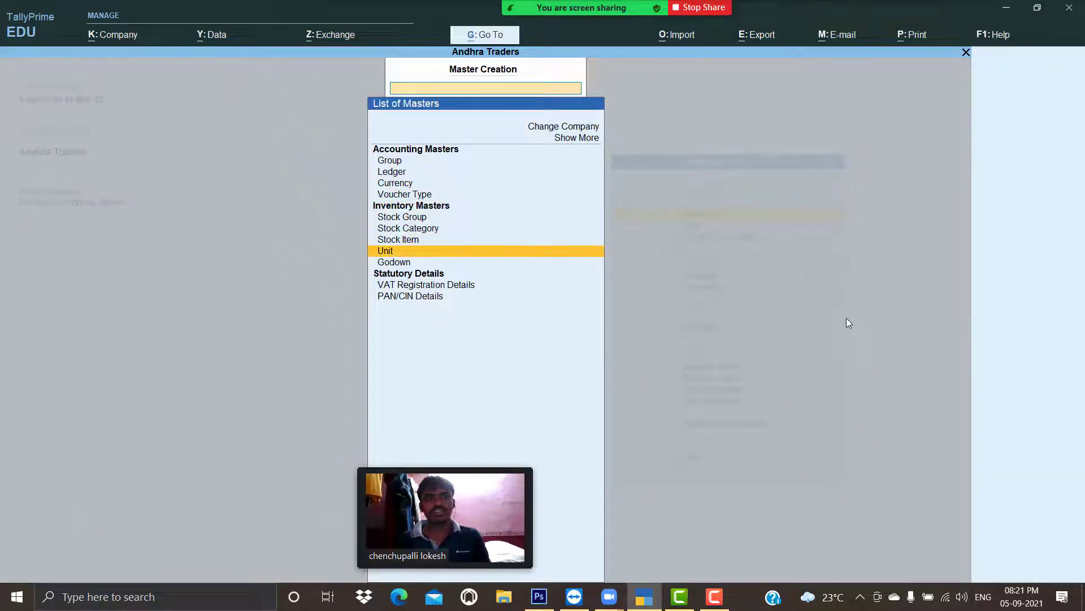
key("Return")
type("no")
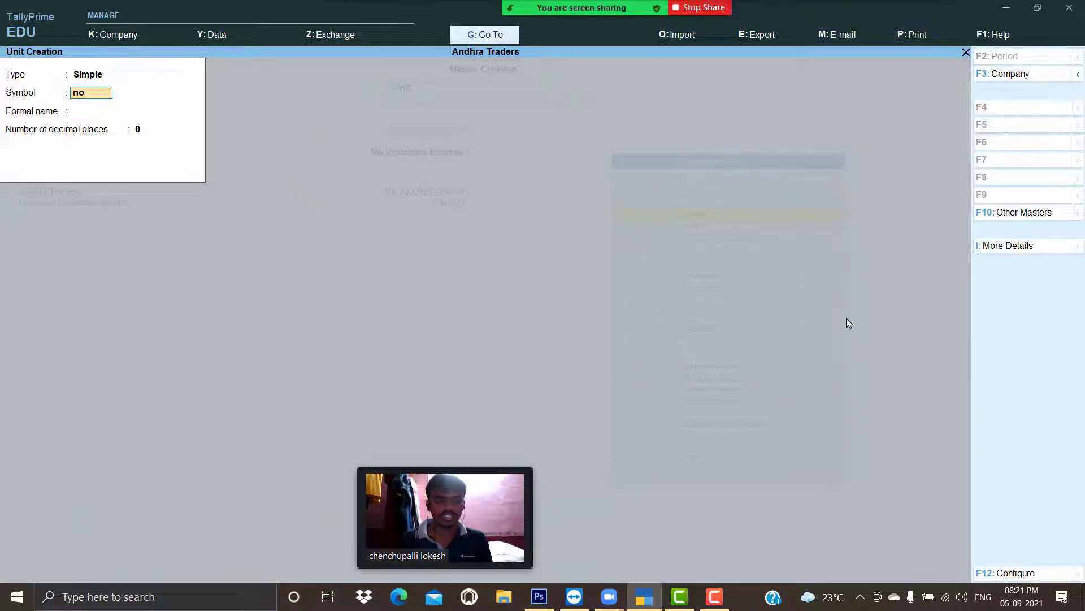
type("s")
key("Return")
key("Return")
key("Return")
key("Return")
key("Escape")
Start a new stock item named Intel Computer under Primary, with the category left as Not Applicable
key("Return")
key("Up")
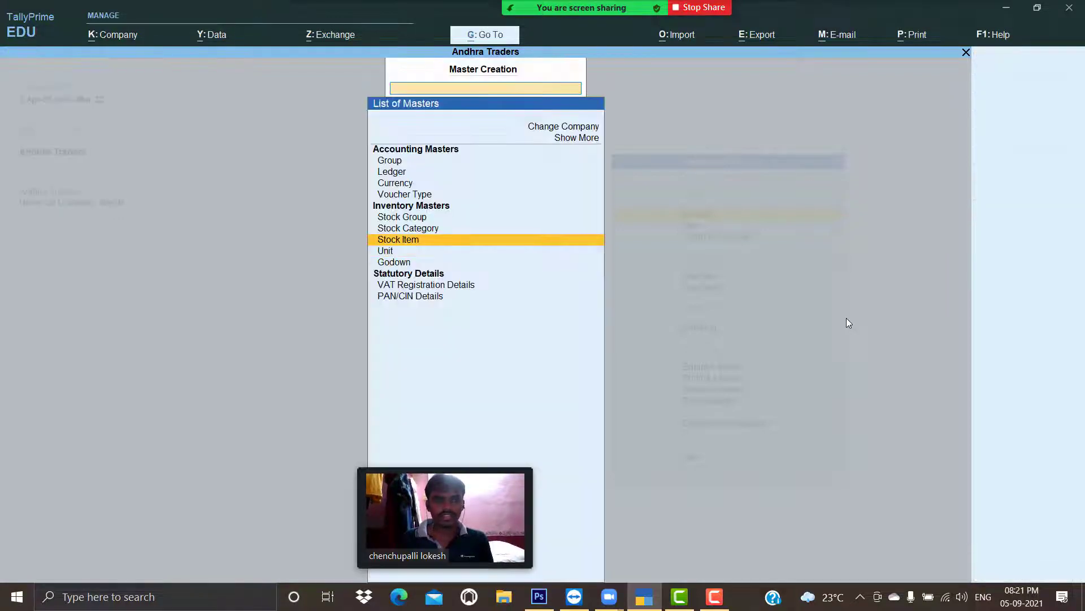
key("Return")
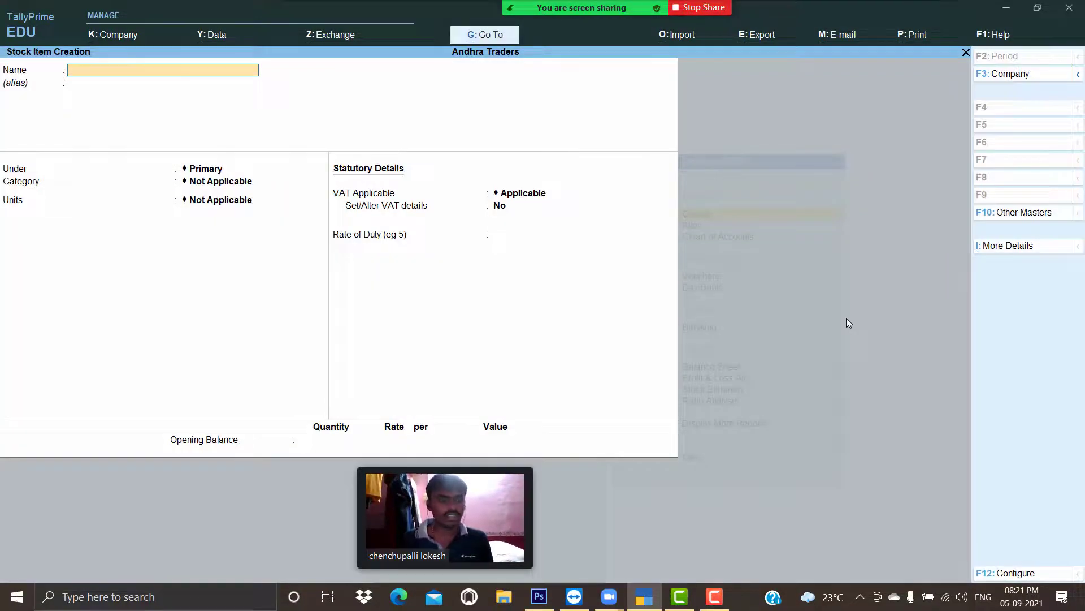
type("Int")
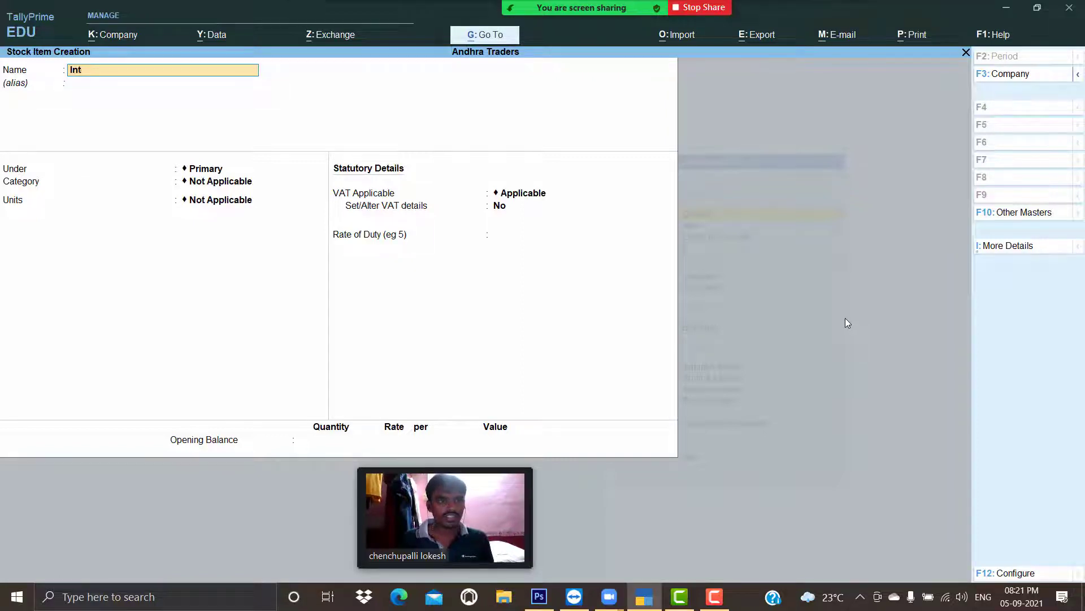
type("el Computer")
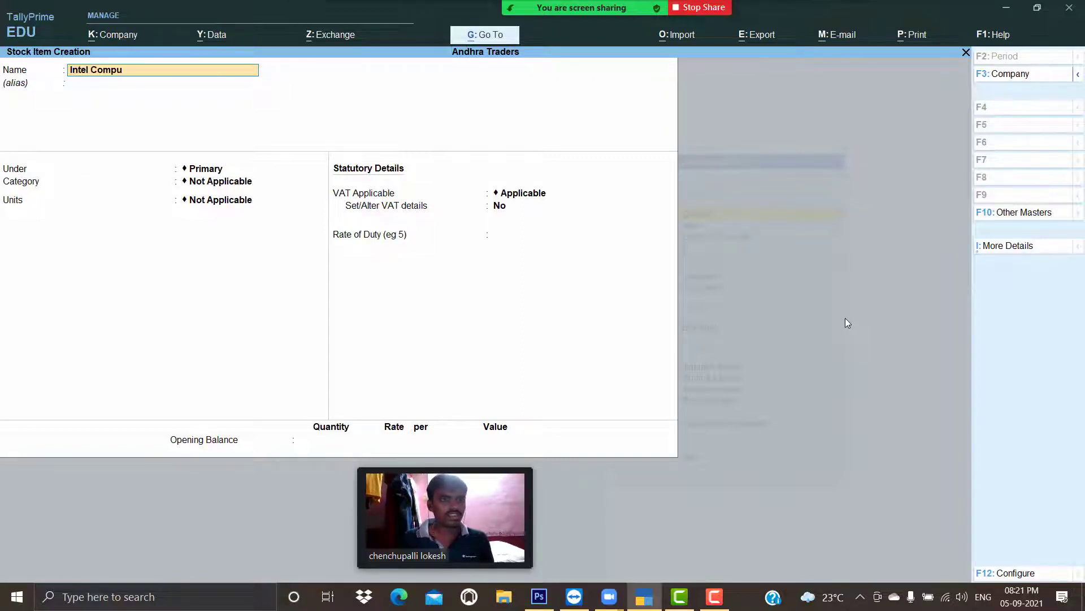
key("Return")
key("Return")
key("Return")
key("Return")
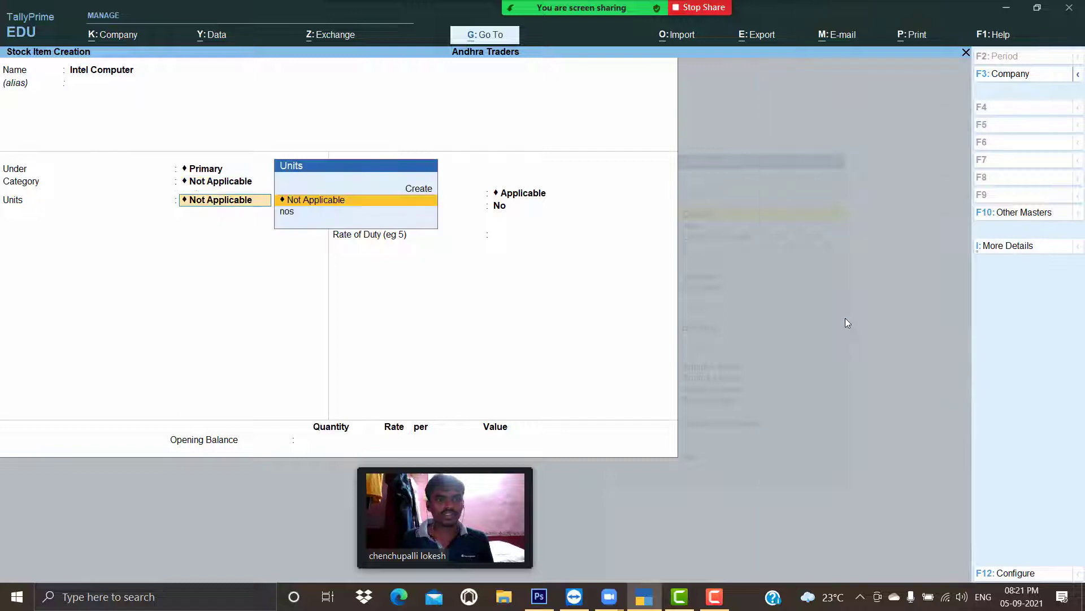
Set Intel Computer's unit to nos, keep the default VAT details and blank opening balance, and save the stock item
key("Down")
key("Return")
key("Return")
key("Return")
key("Return")
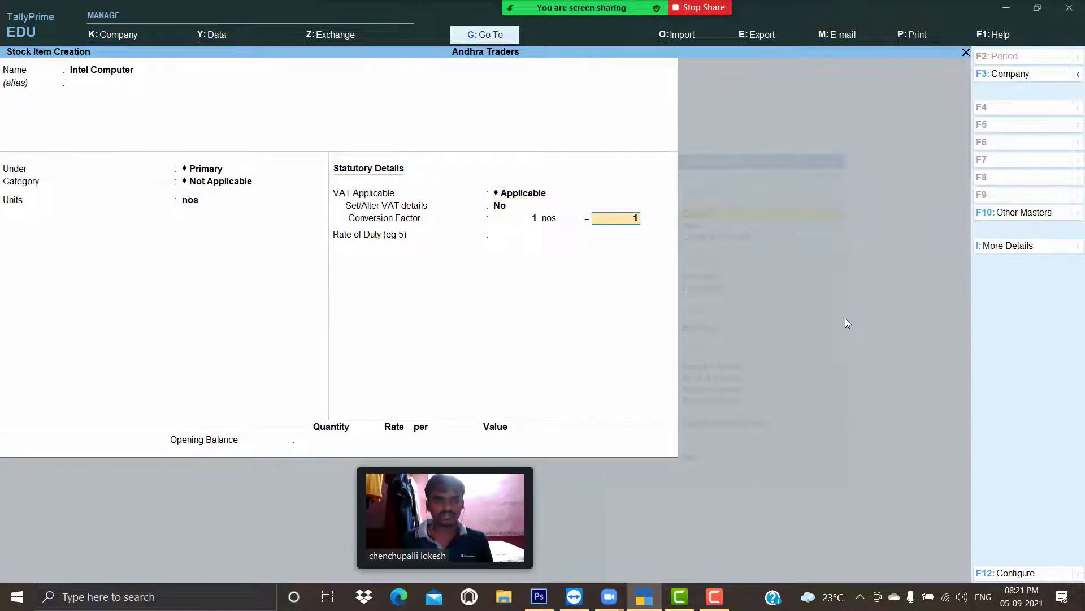
key("Return")
key("Return")
key("Return")
key("Return")
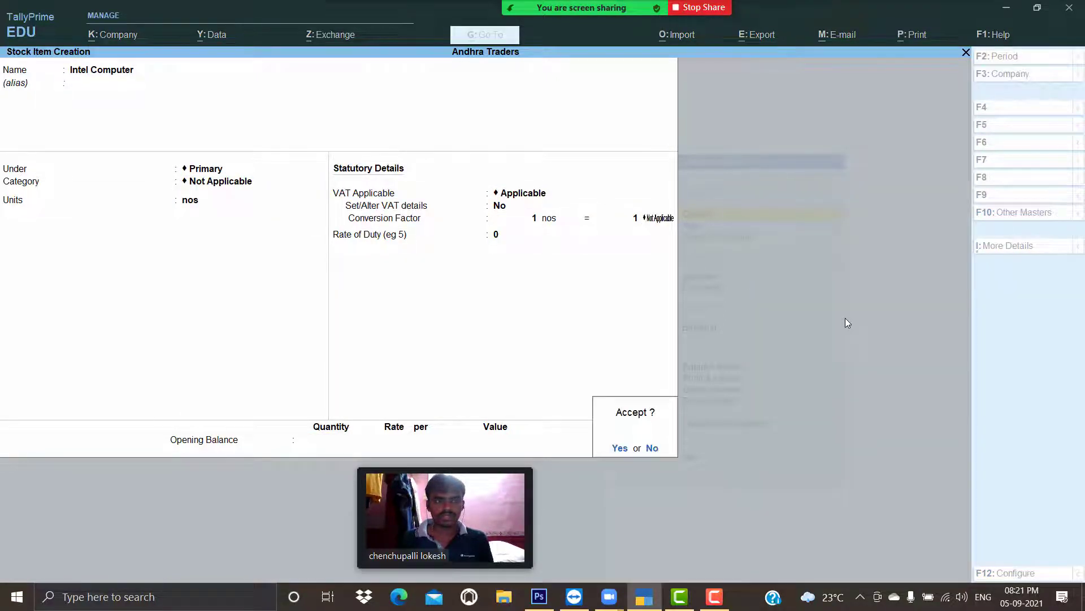
key("Return")
Name the next stock item Athlon Computer and keep it under Primary with no category
type("Athl")
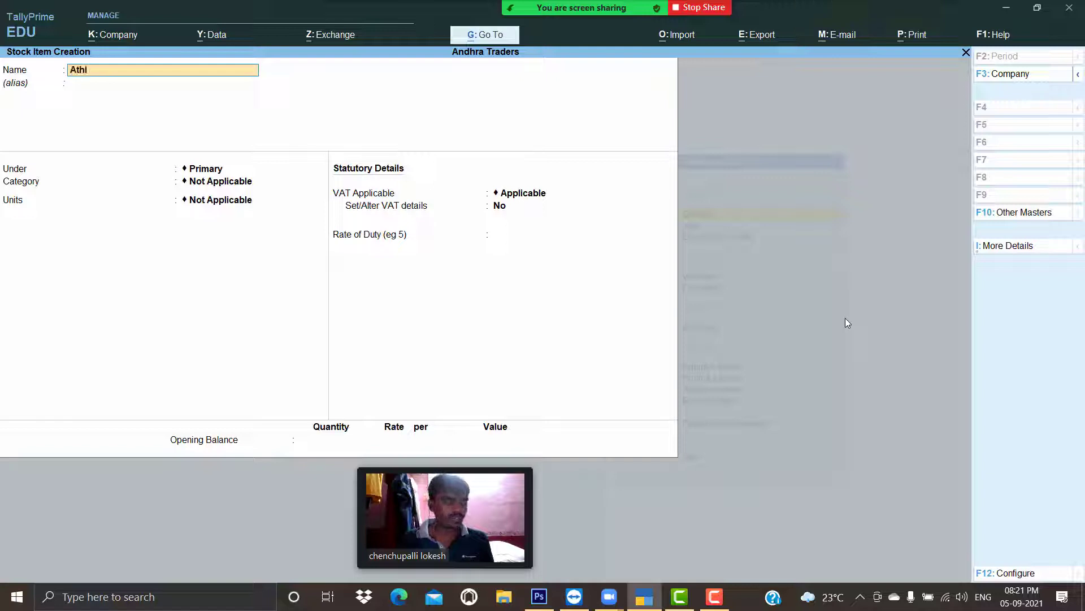
type("on Computer")
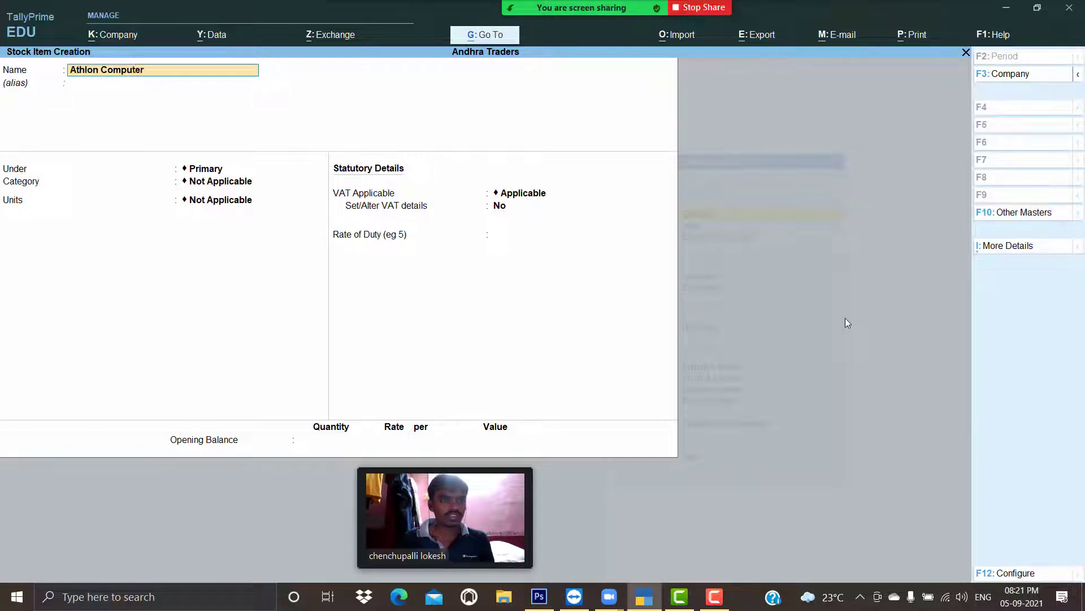
key("Return")
key("Return")
key("Return")
key("Return")
Set Athlon Computer's unit to nos, keep the default VAT details and blank opening balance, and save the stock item
key("Down")
key("Return")
key("Return")
key("Return")
key("Return")
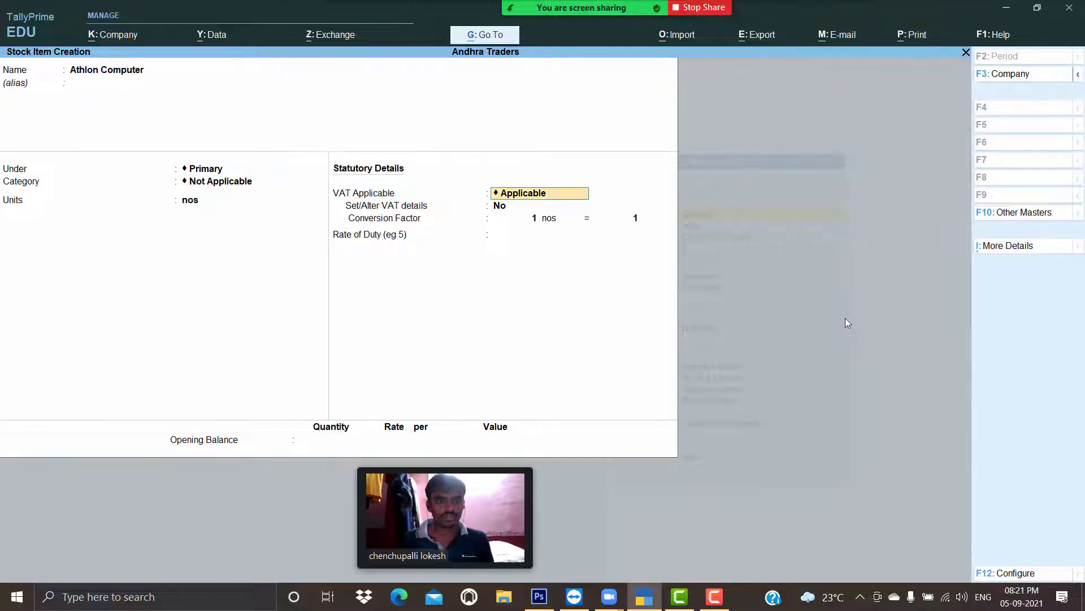
key("Return")
key("Return")
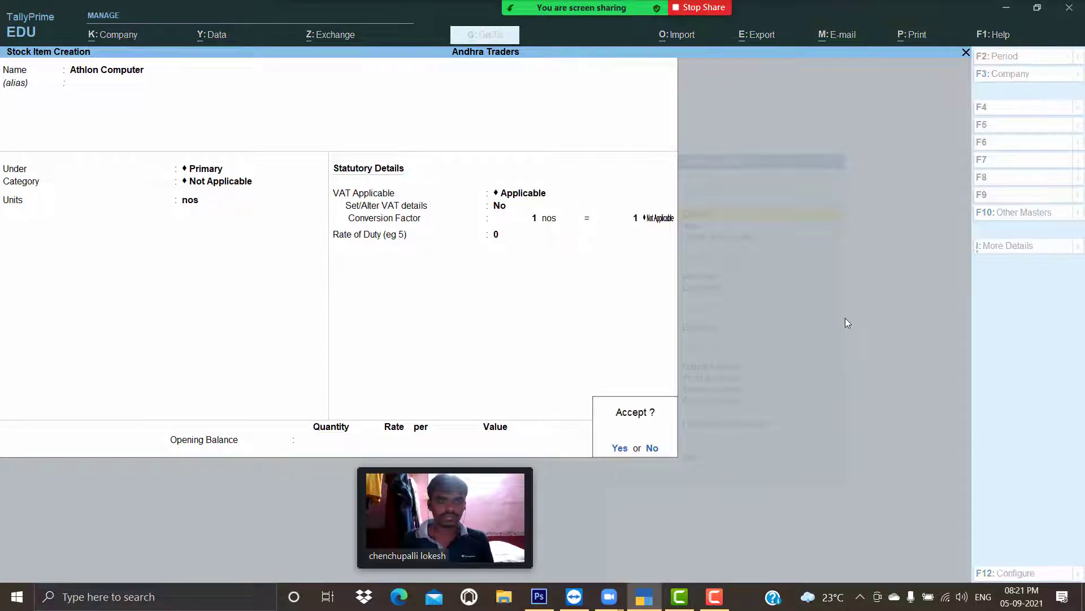
key("Return")
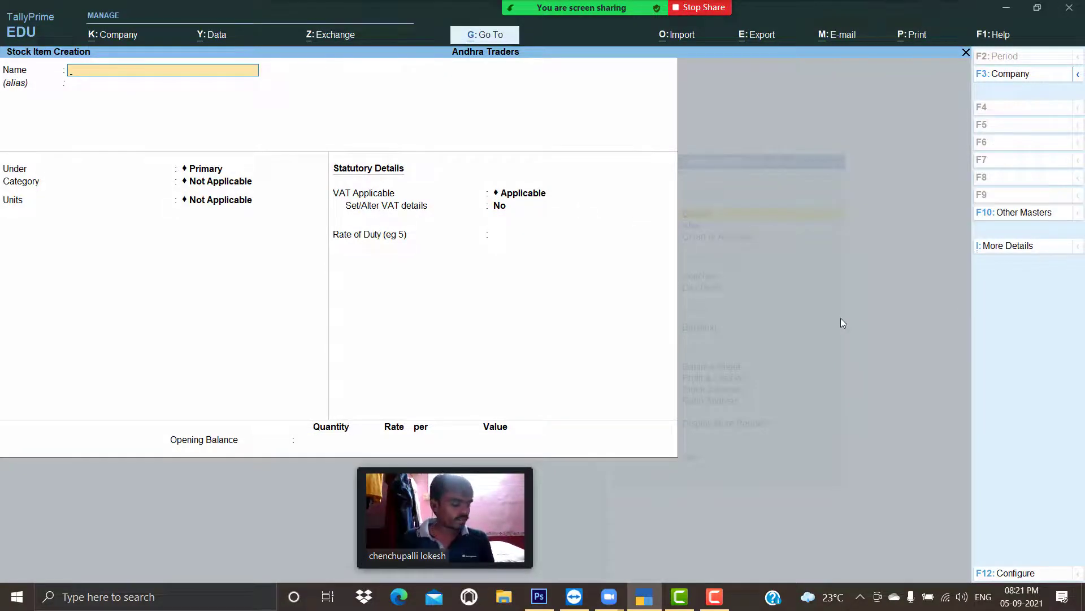
Name the next stock item Samsung Hard Disk and keep it under Primary with no category
type("Samsung")
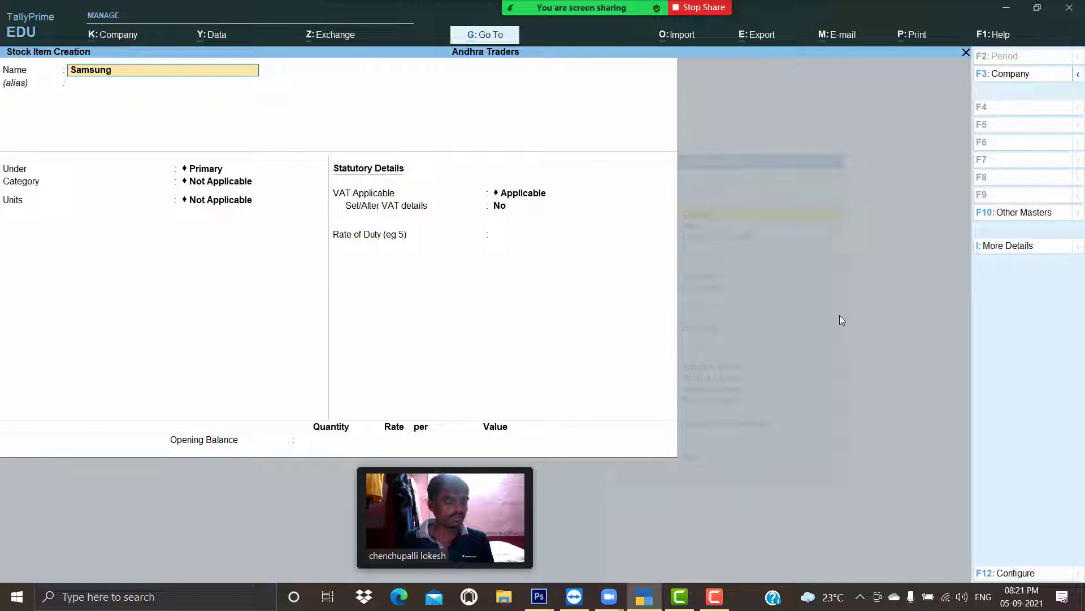
type(" Hard Disk")
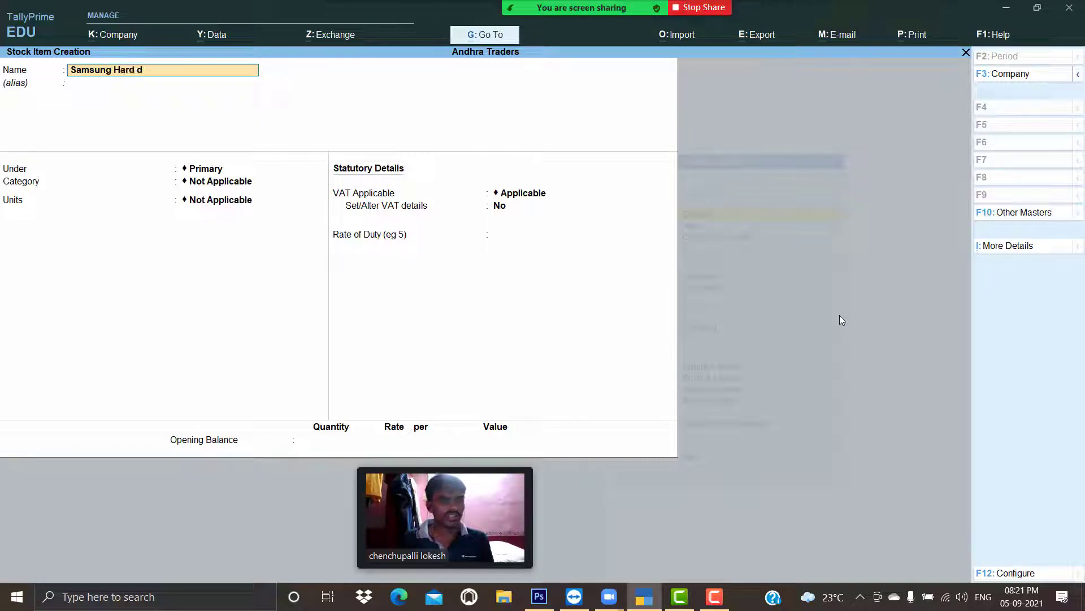
key("Return")
key("Return")
key("Return")
key("Return")
Set Samsung Hard Disk's unit to nos, keep the default VAT details and blank opening balance, and save the stock item
key("Down")
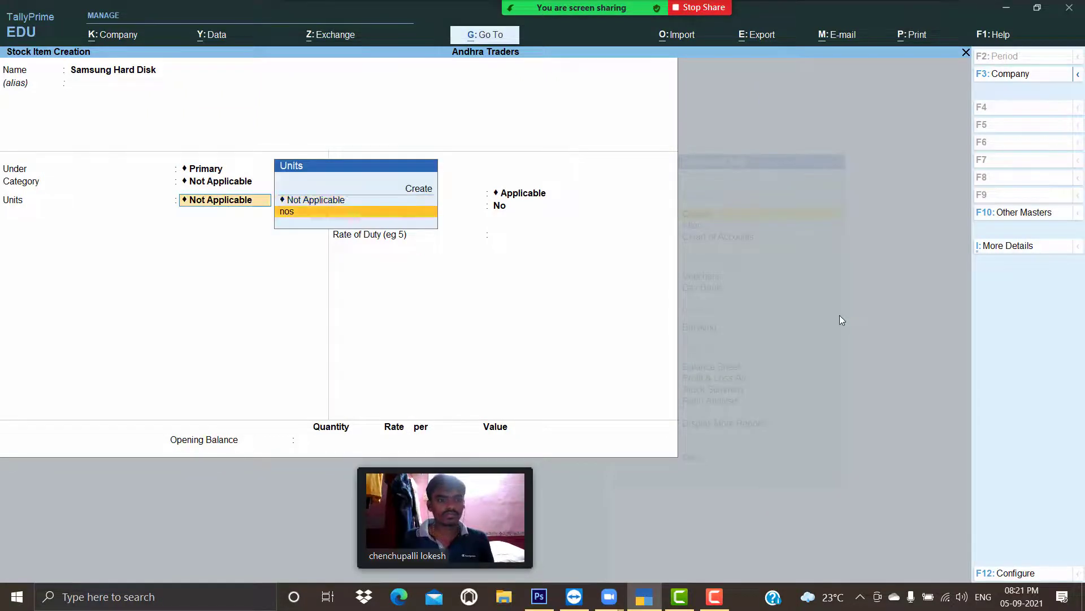
key("Return")
key("Return")
key("Return")
key("Return")
key("Return")
key("Return")
key("Return")
key("Return")
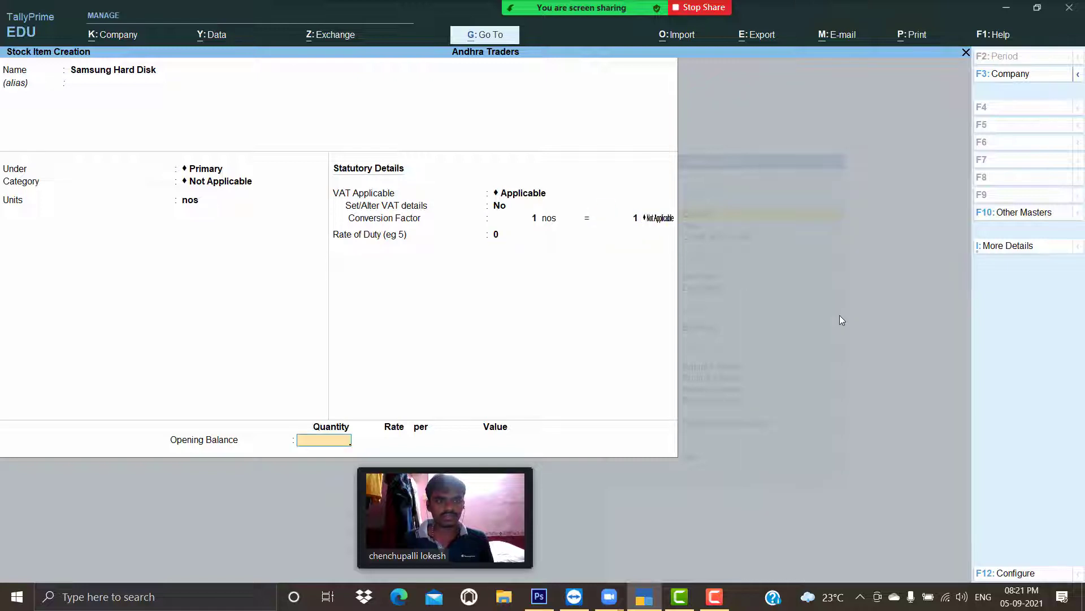
type("y")
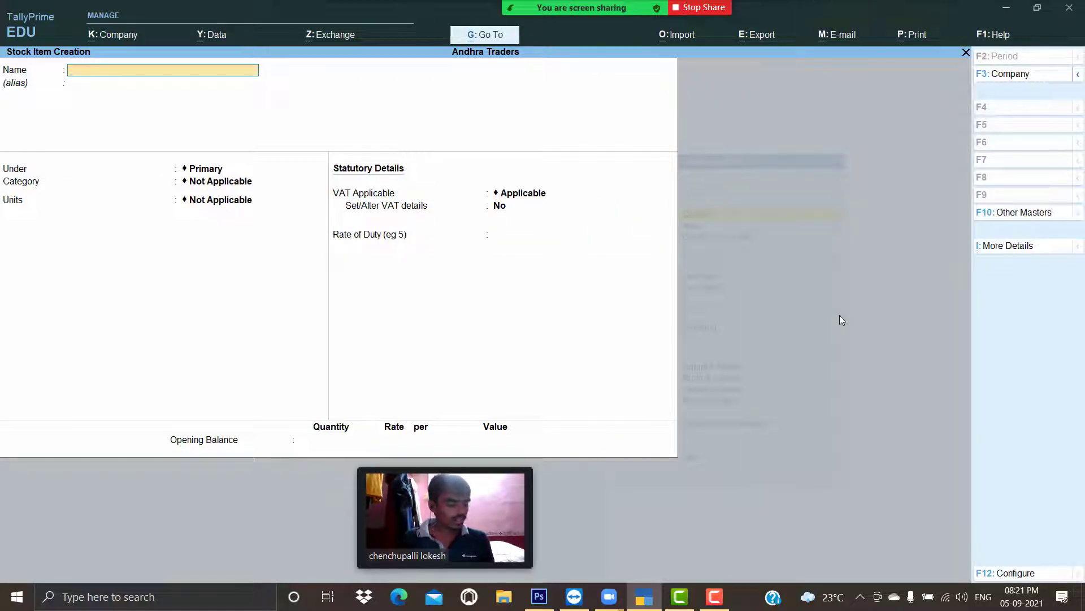
Name the next stock item Lg Moniters and keep it under Primary with no category
type("Lg Moni")
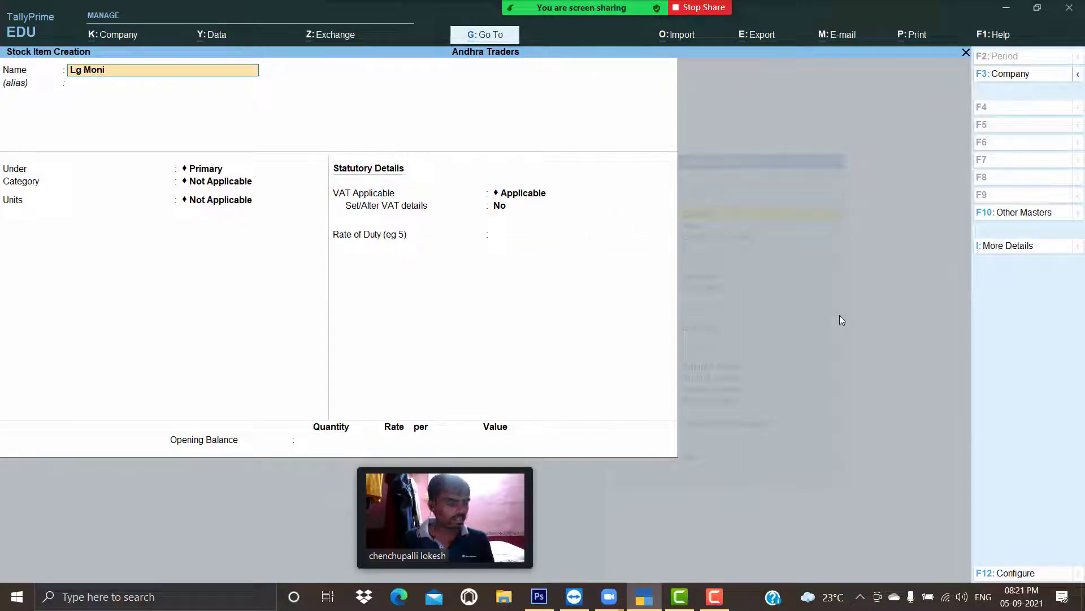
type("te")
key("Return")
key("Return")
key("Return")
key("Return")
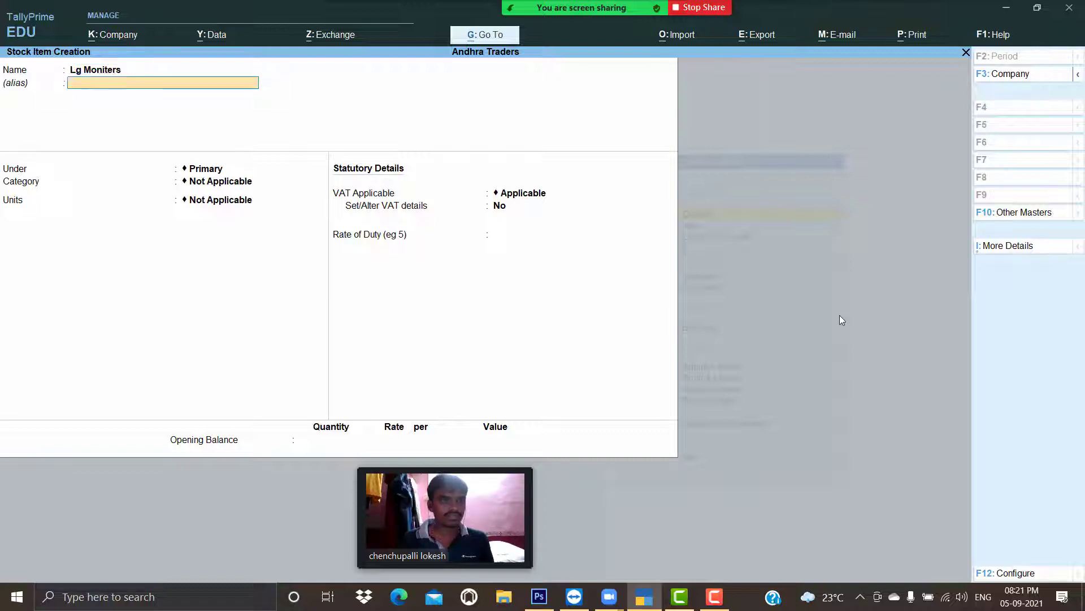
Set Lg Moniters' unit to nos, keep the default VAT details and blank opening balance, and save the stock item
key("Down")
key("Return")
key("Return")
key("Return")
key("Return")
key("Return")
key("Return")
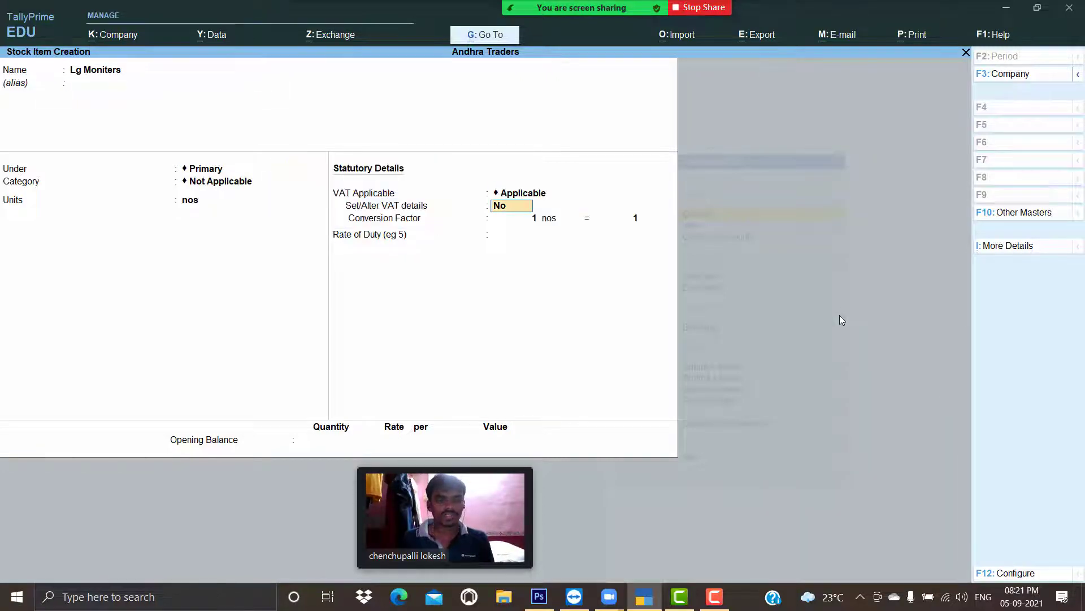
key("Return")
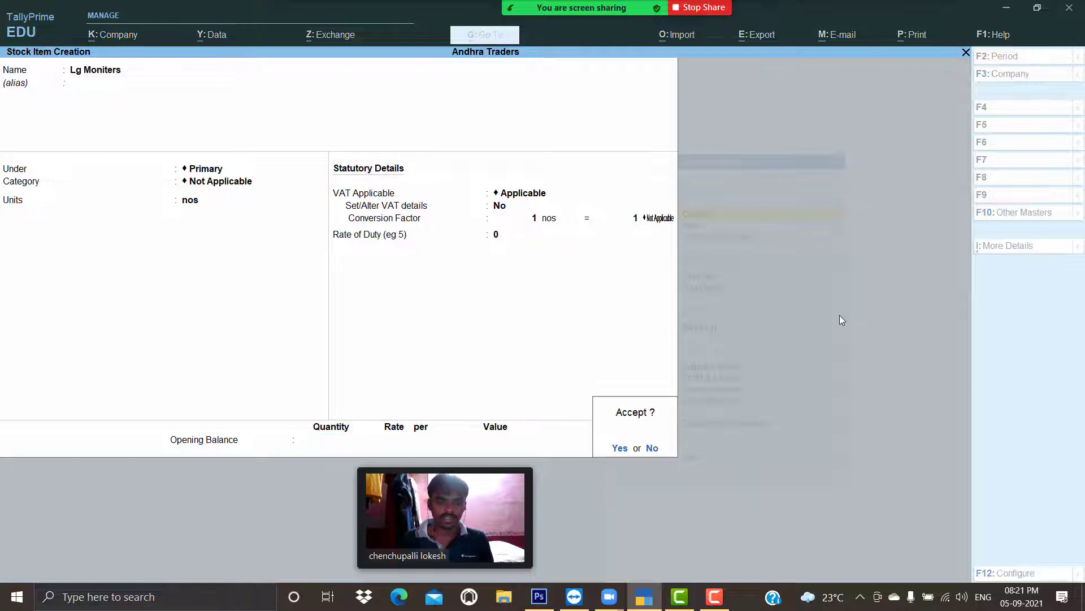
key("Return")
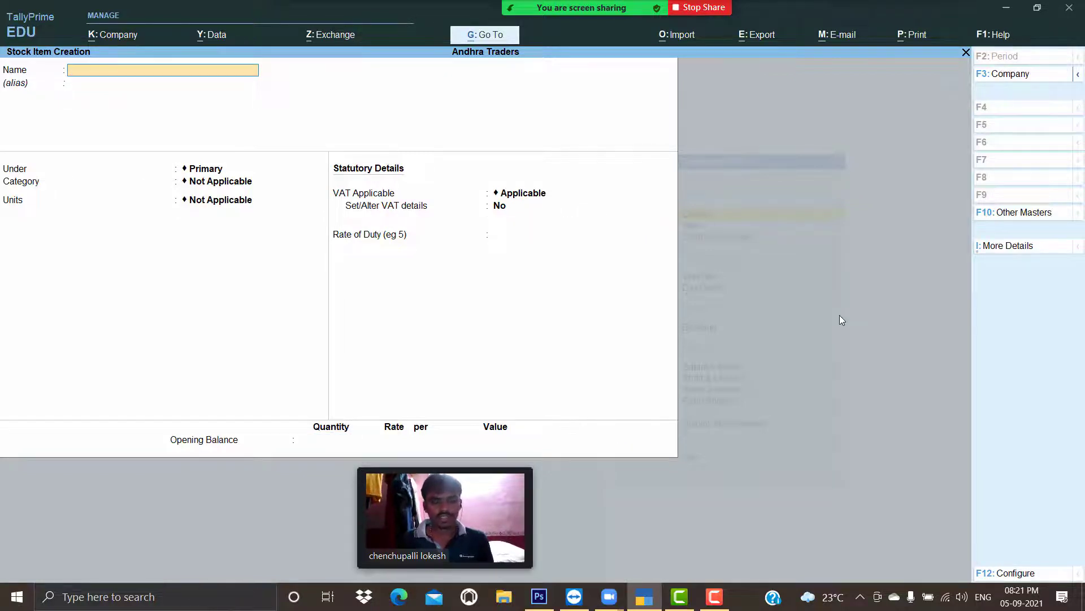
Leave stock item creation and open accounting voucher entry for Andhra Traders
key("Escape")
key("Return")
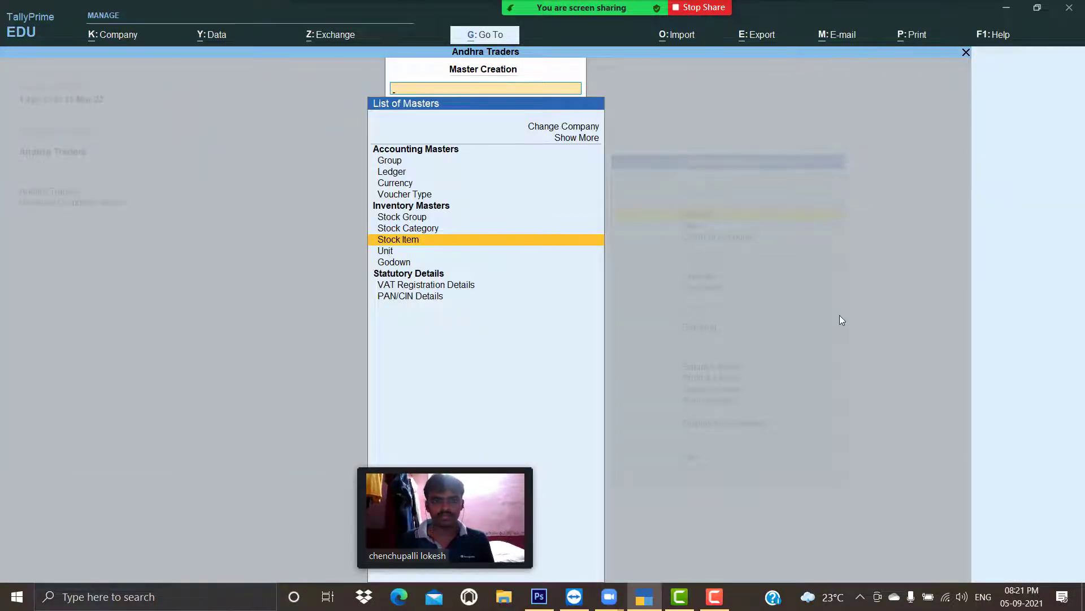
key("Escape")
key("Down")
key("Down")
key("Down")
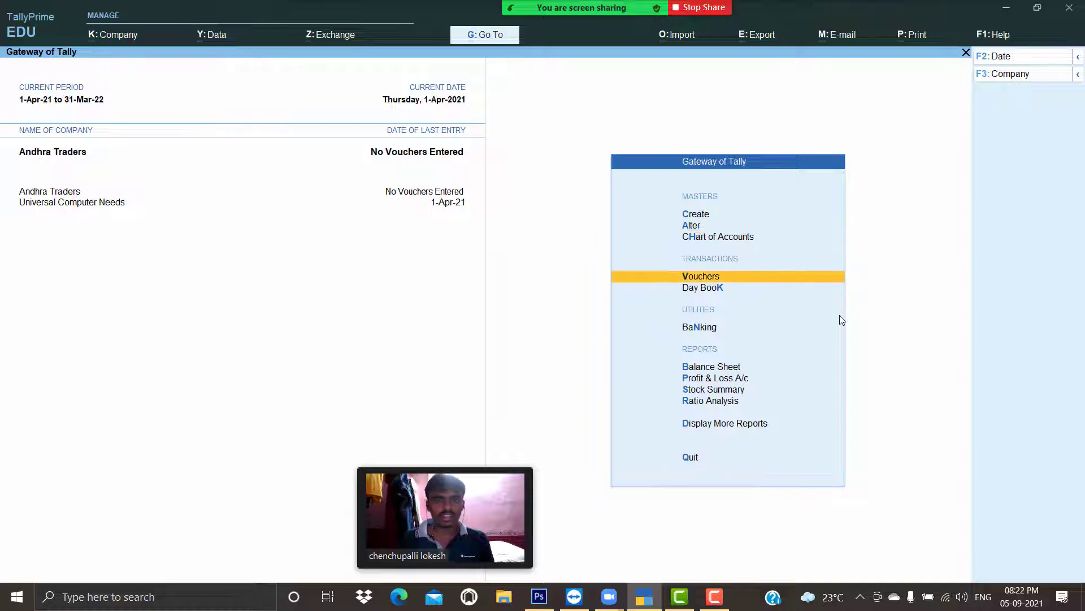
key("Return")
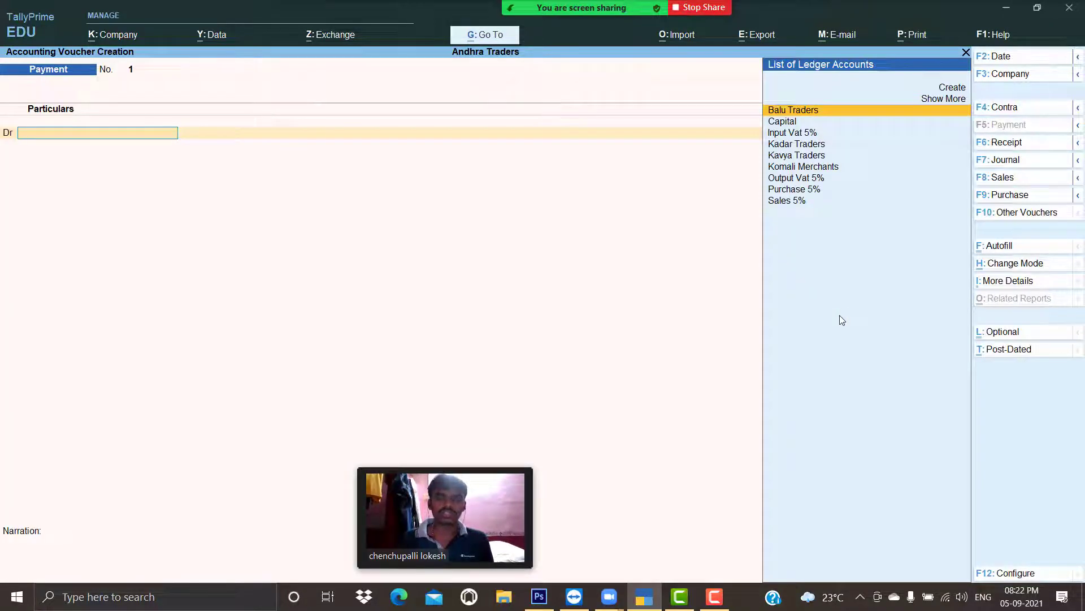
Start a receipt voucher and credit the Capital ledger with 3500000
left_click(1021, 142)
key("Down")
key("Return")
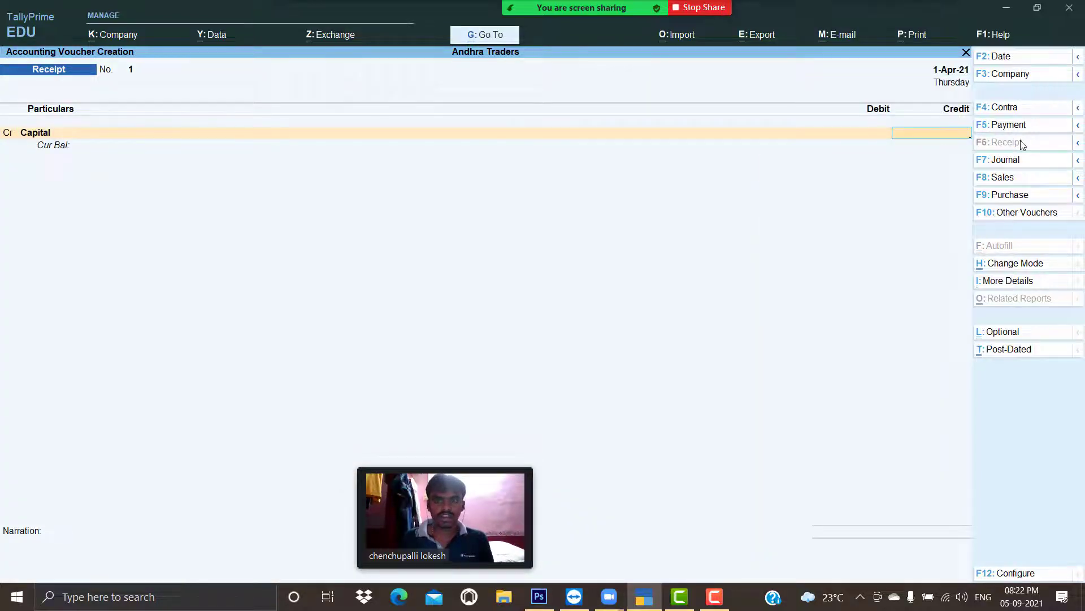
type("35")
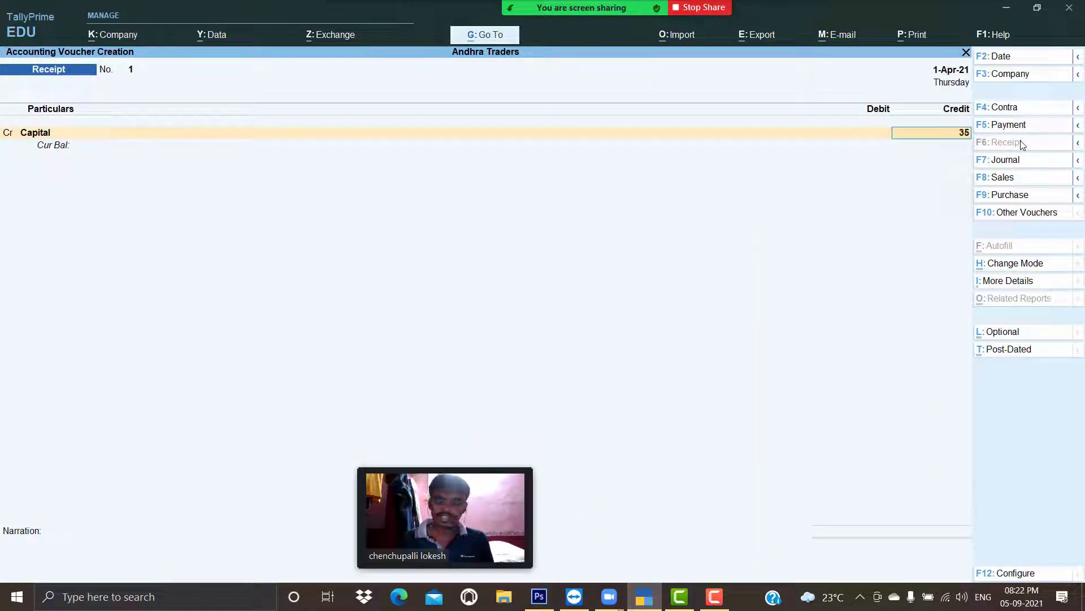
type("00000")
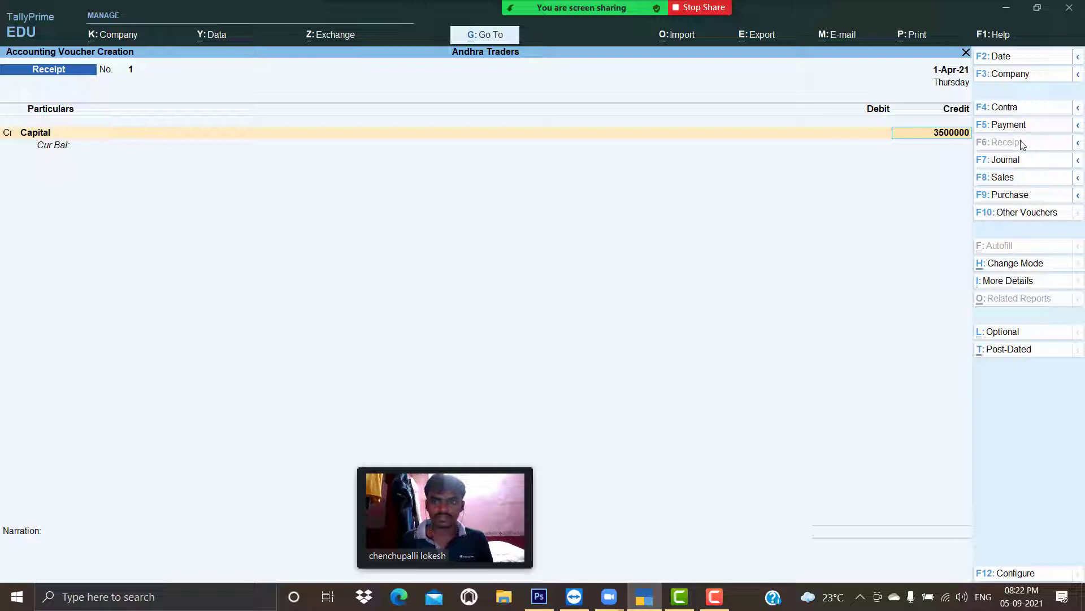
Debit Cash for the full receipt amount, leave the narration blank, and save the receipt voucher
key("Return")
key("Down")
key("Down")
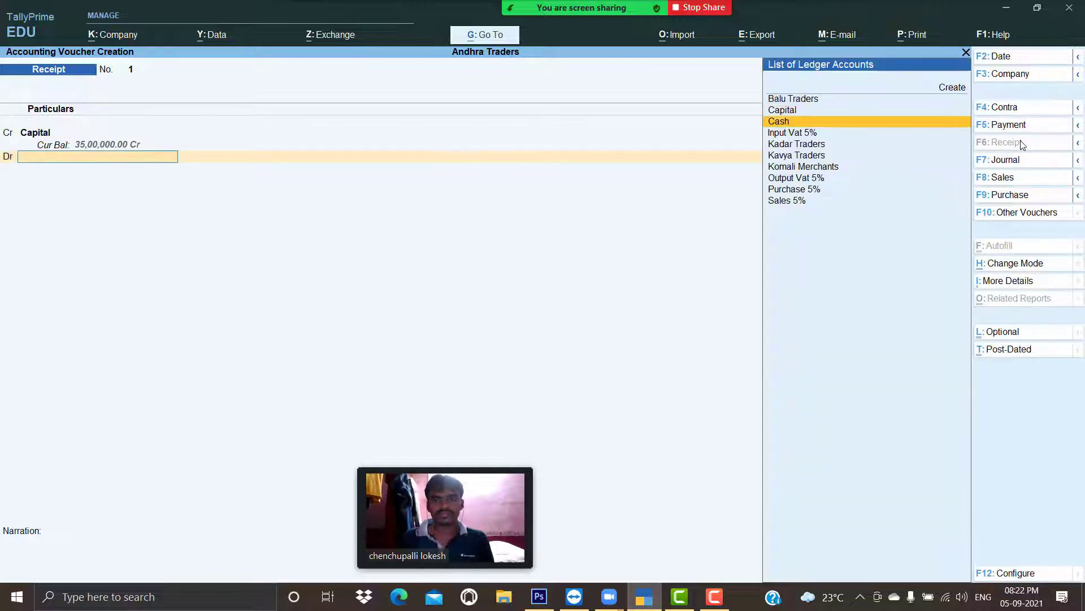
key("Return")
key("Return")
key("Return")
key("Return")
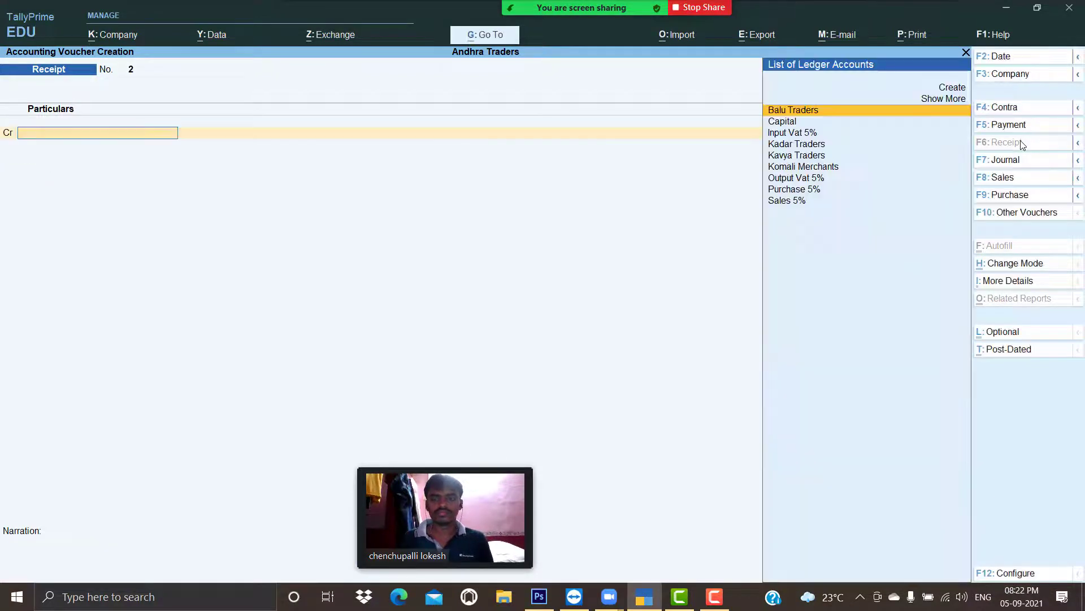
Start a purchase voucher without a supplier invoice number, using Kavya Traders as the party and Purchase 5% as the purchase ledger
left_click(1022, 199)
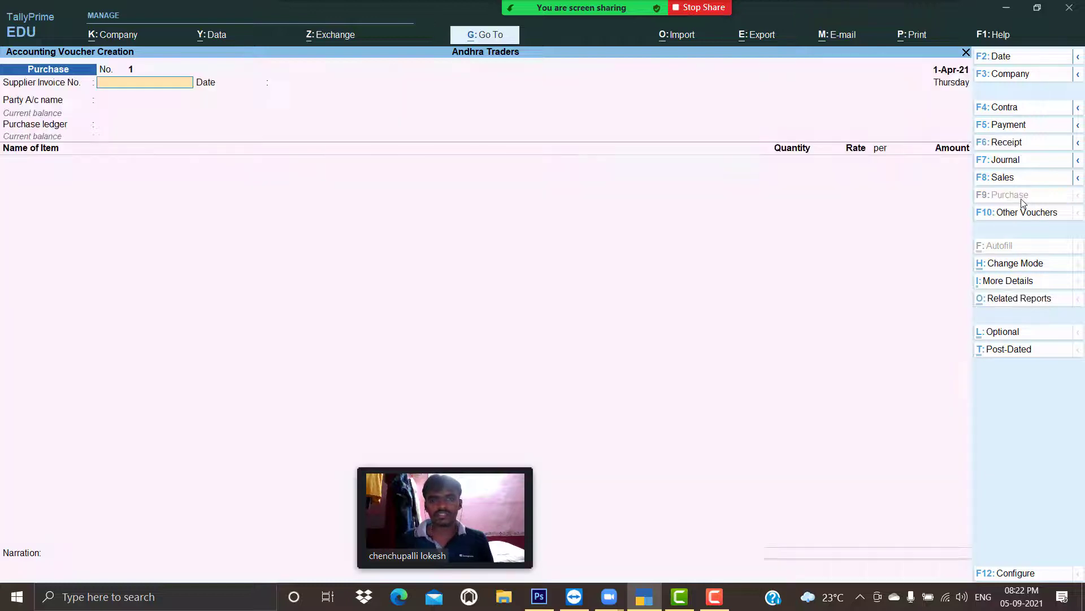
key("Return")
key("Return")
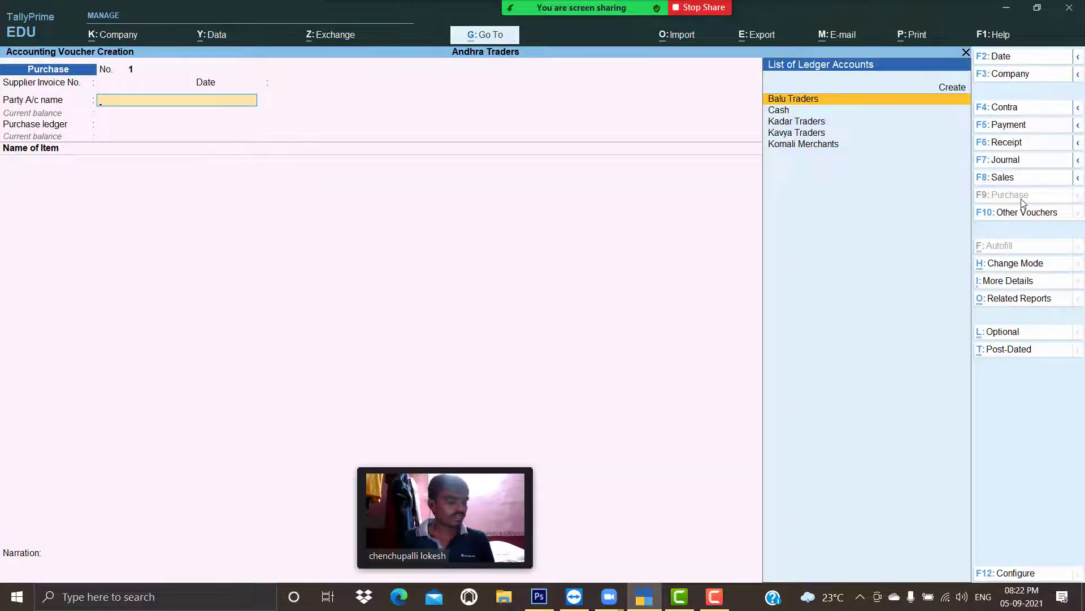
type("K")
key("Down")
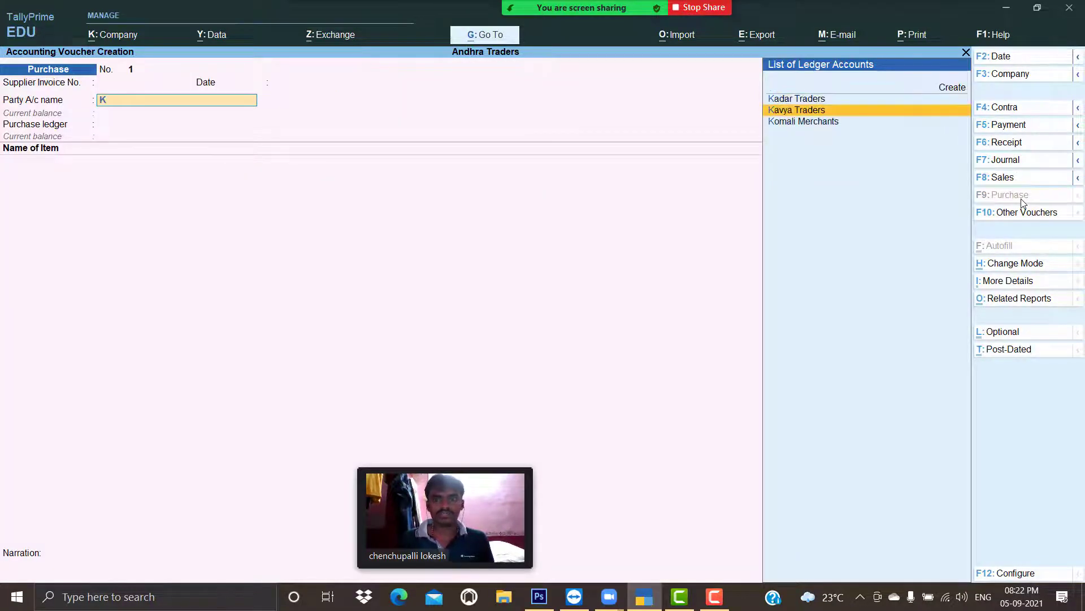
key("Return")
key("Return")
key("Return")
key("Return")
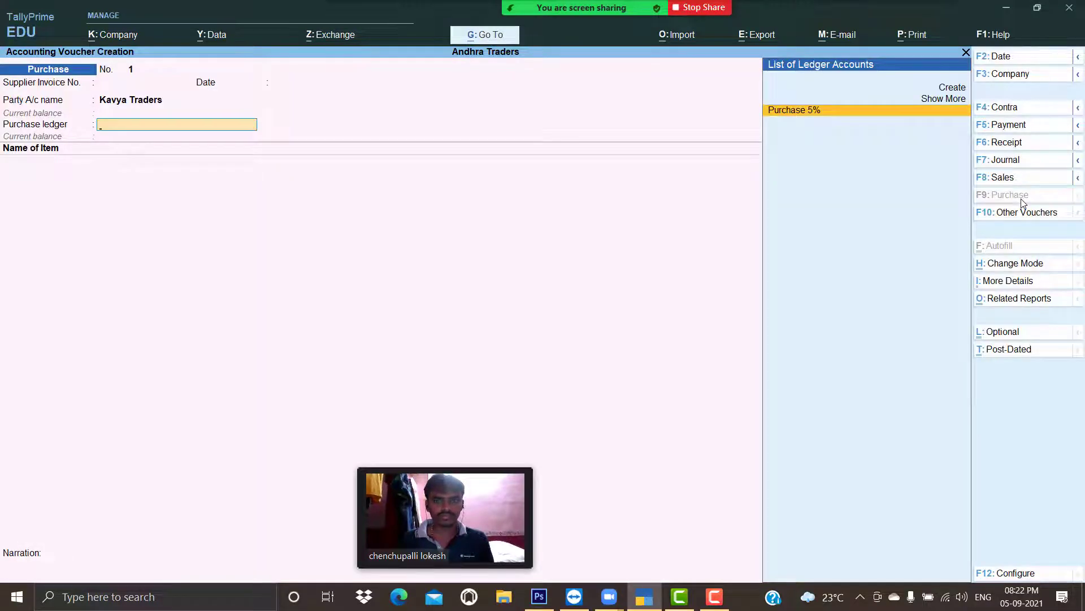
key("Return")
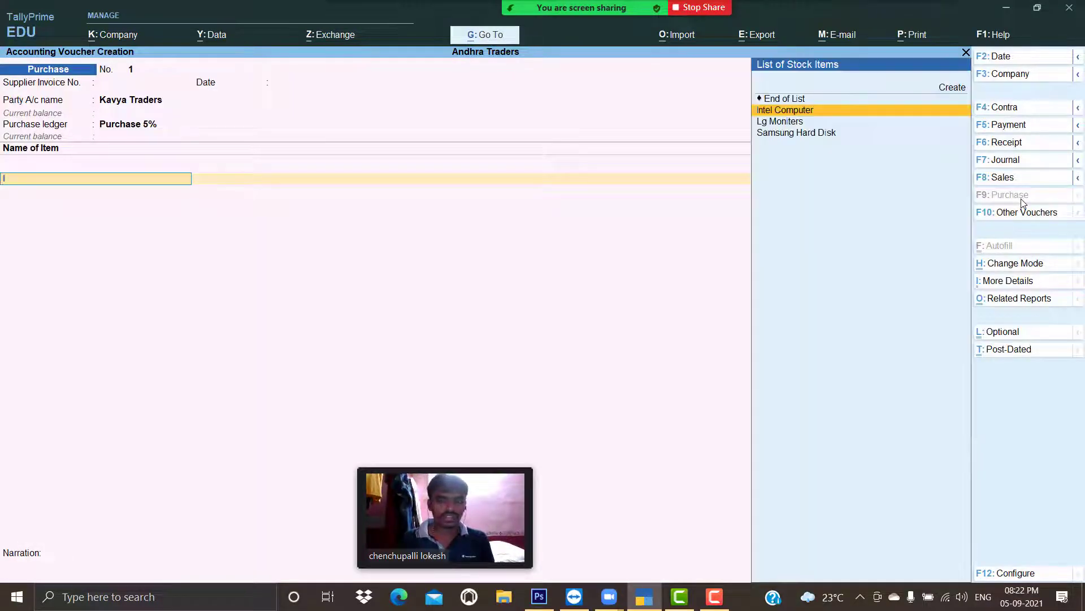
Add Intel Computer to the purchase voucher with a quantity of 20 nos at a rate of 25,000
key("Return")
type("20")
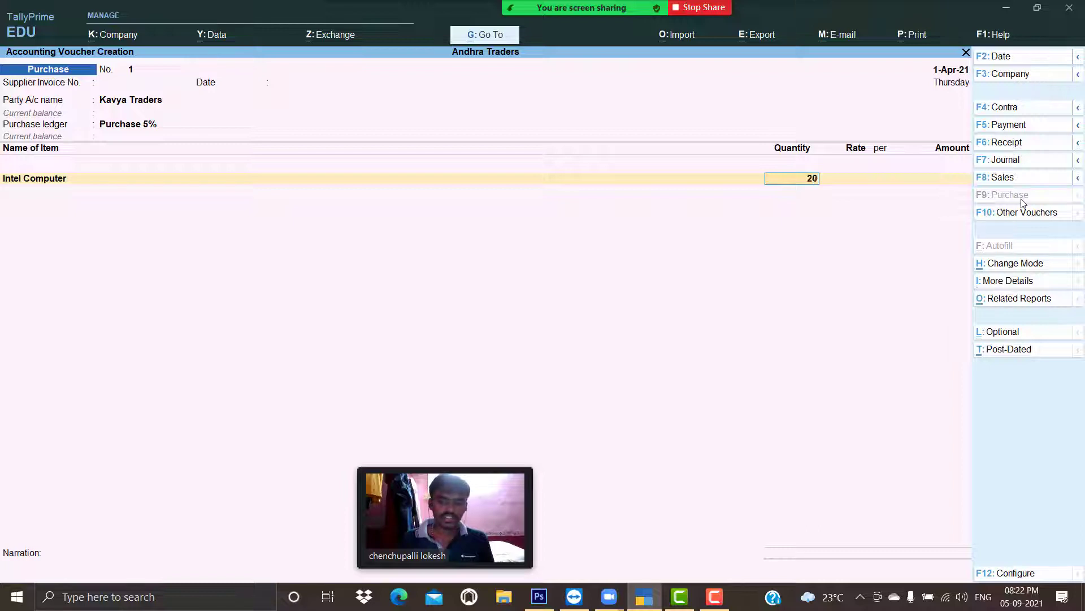
key("Return")
type("25,000")
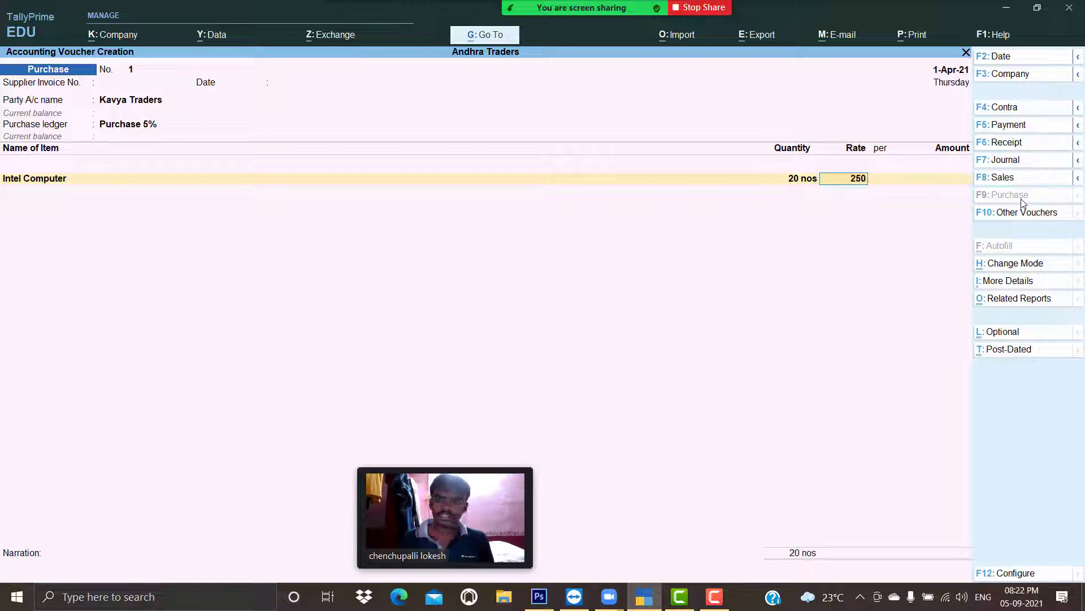
key("Return")
key("Return")
key("Return")
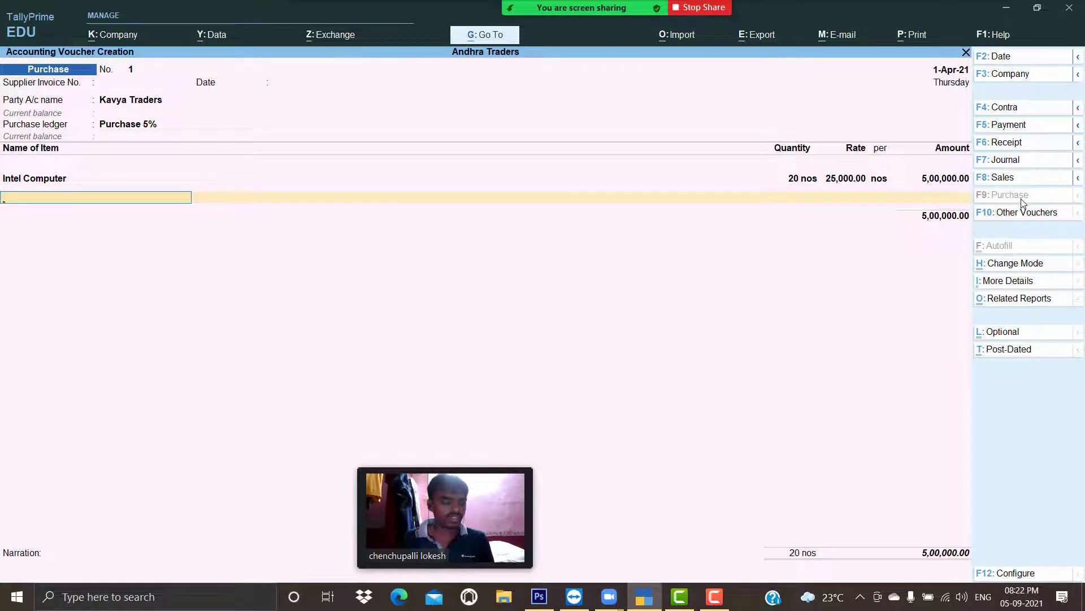
Add Athlon Computer to the purchase voucher with a quantity of 15 nos at a rate of 23000
type("A")
key("Return")
type("1")
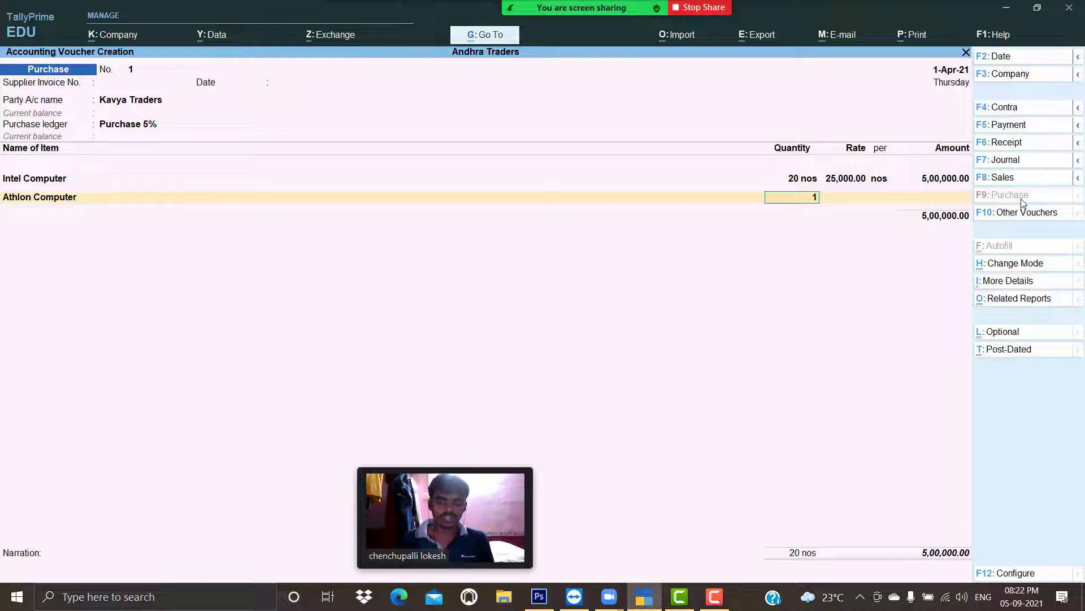
type("5")
key("Return")
type("23000")
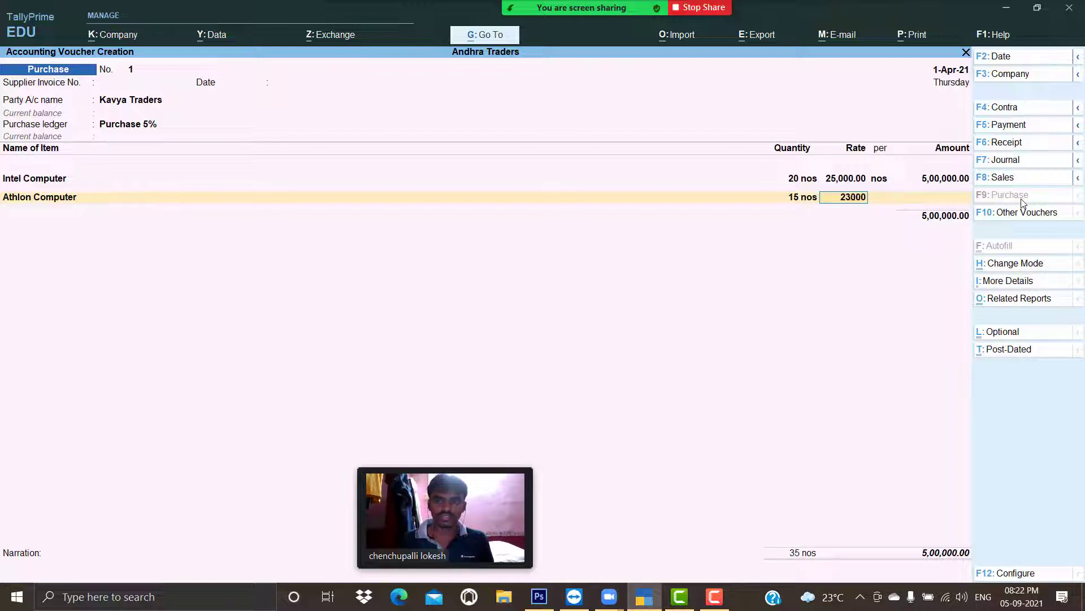
key("Return")
key("Return")
key("Return")
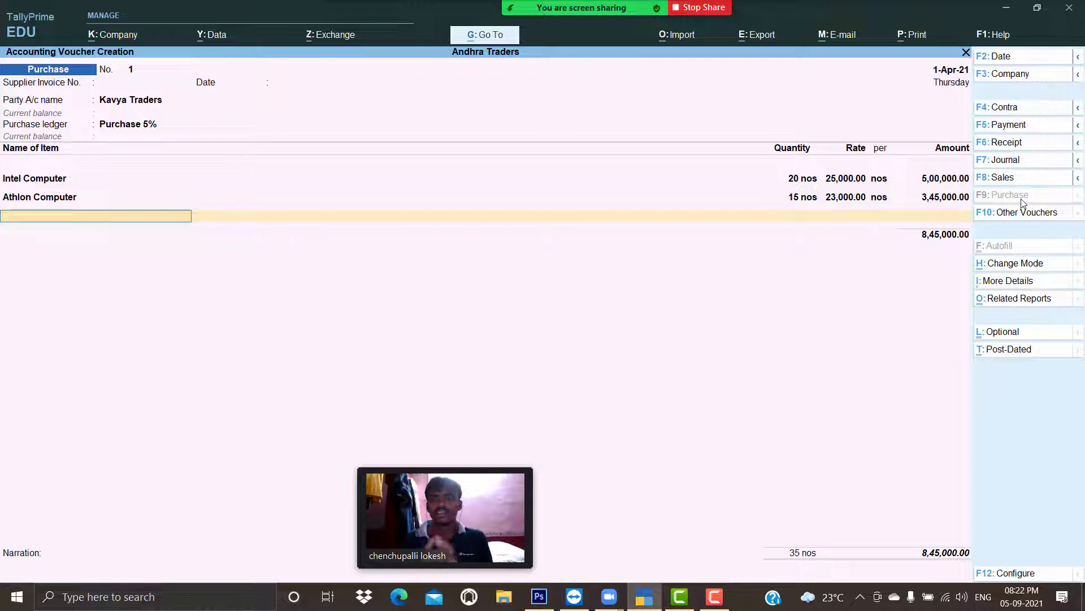
End the item list, add the Input Vat 5% ledger, and save the purchase voucher without a narration
key("Return")
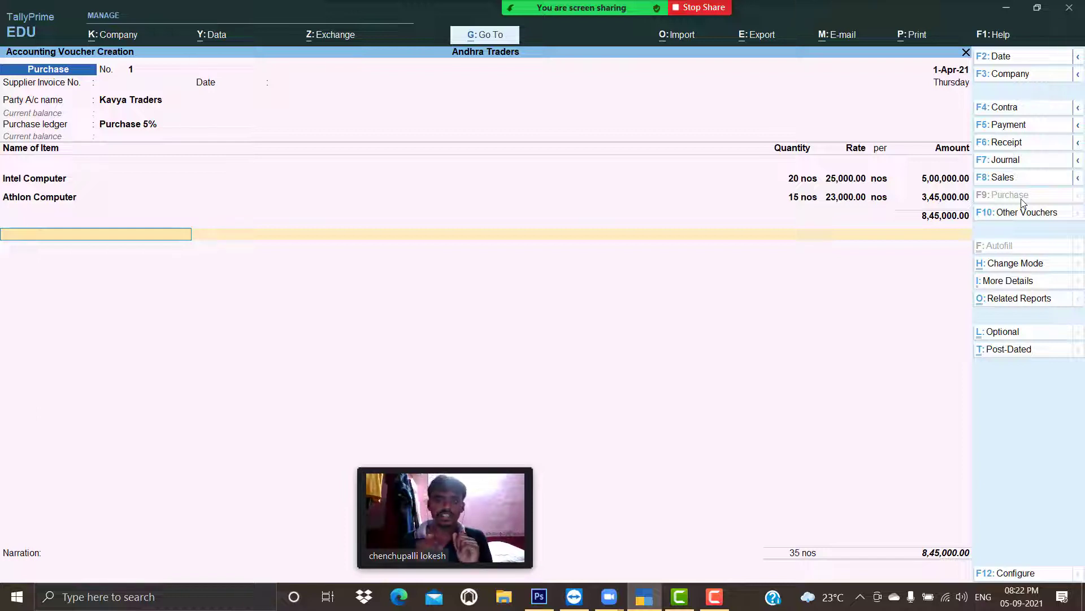
type("In")
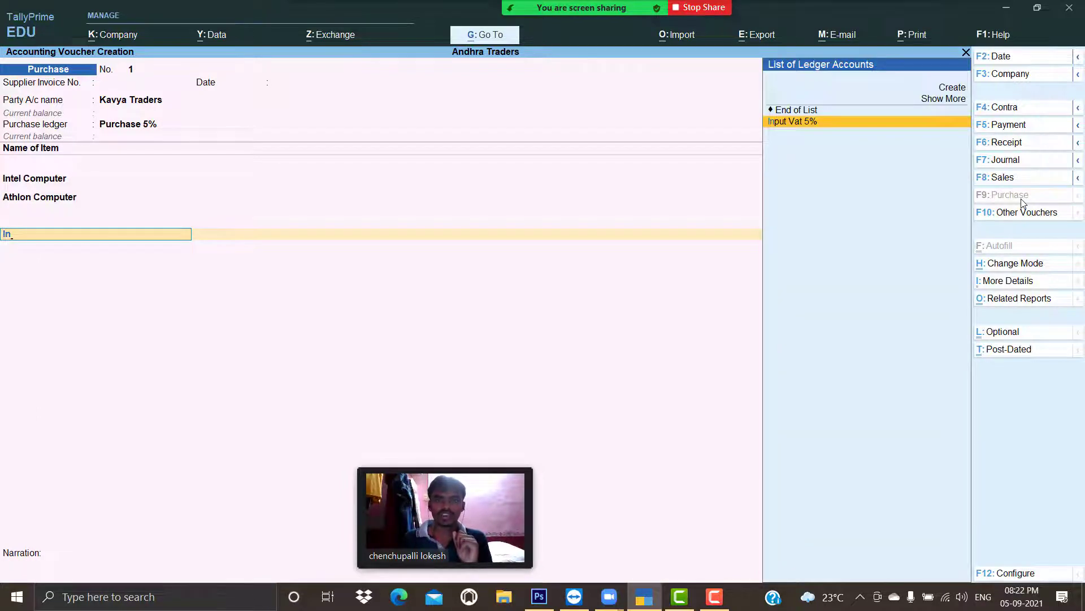
key("Return")
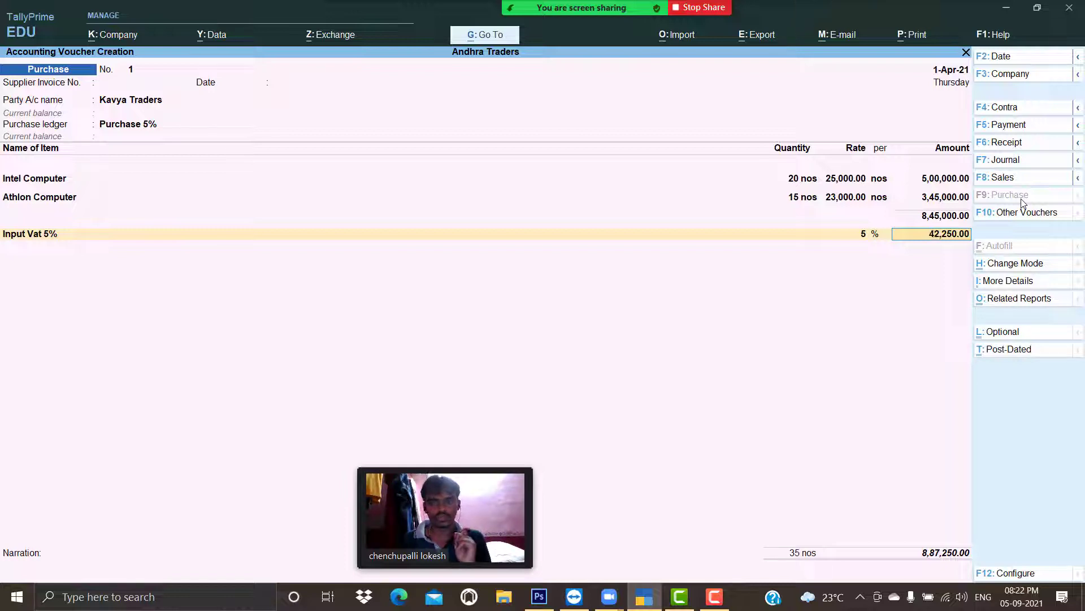
key("Return")
key("Return")
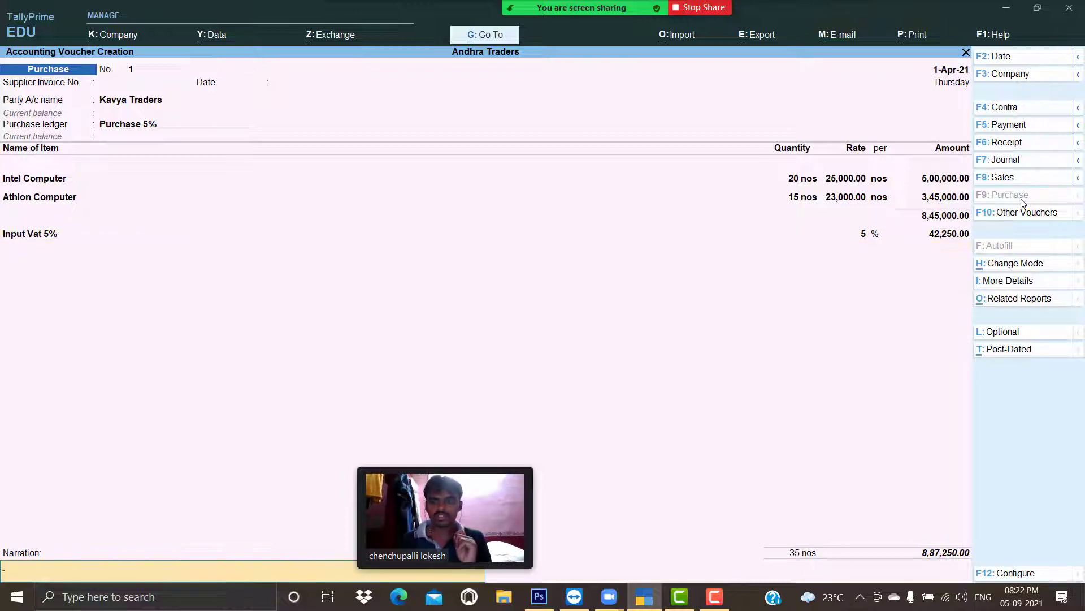
key("Return")
key("Return")
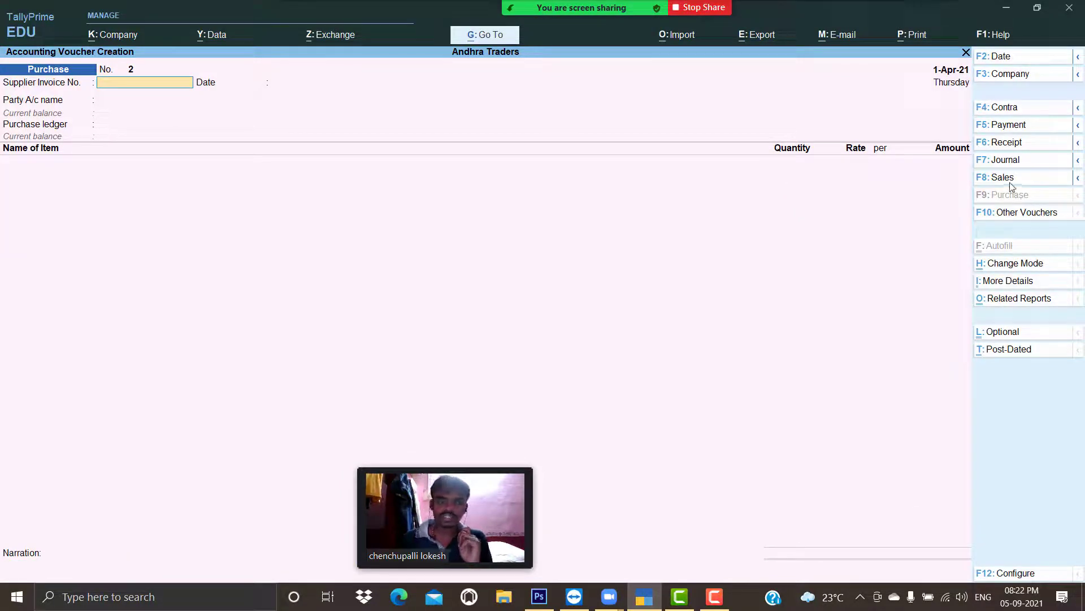
Start a sales voucher for the party Komali Merchants with default dispatch and VAT details, using Sales 5% as the sales ledger
left_click(1009, 181)
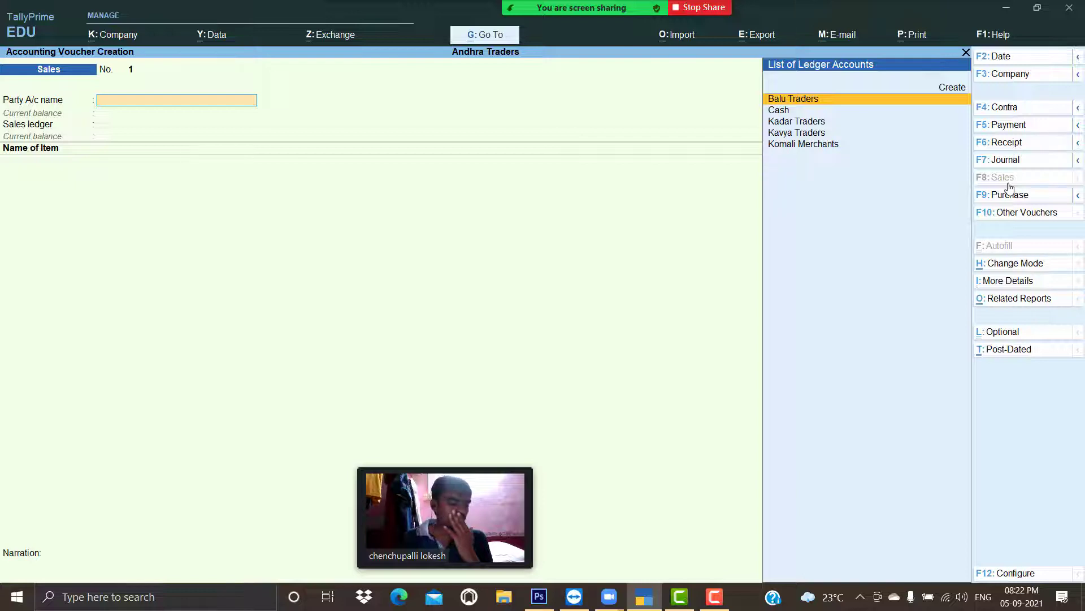
key("Down")
key("Down")
key("Down")
key("Down")
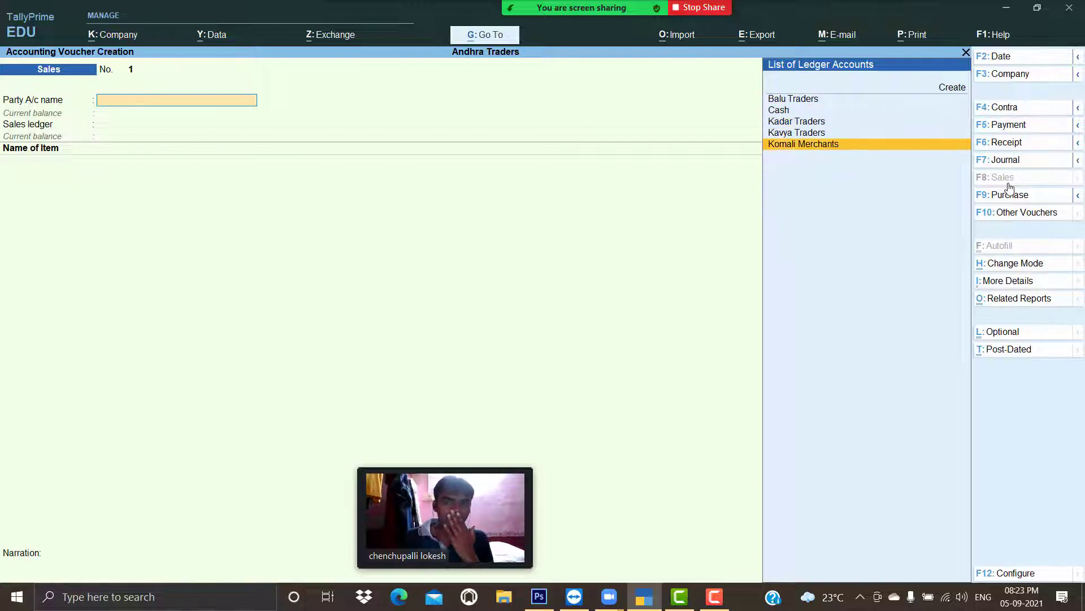
key("Return")
key("Return")
key("Return")
key("Return")
key("Return")
key("Return")
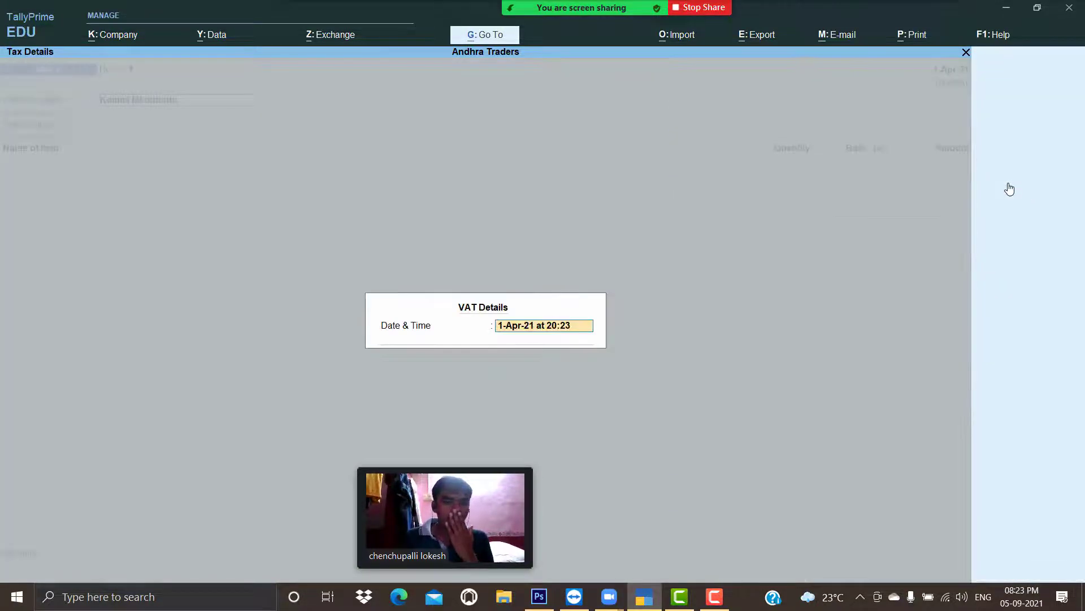
key("Return")
key("Return")
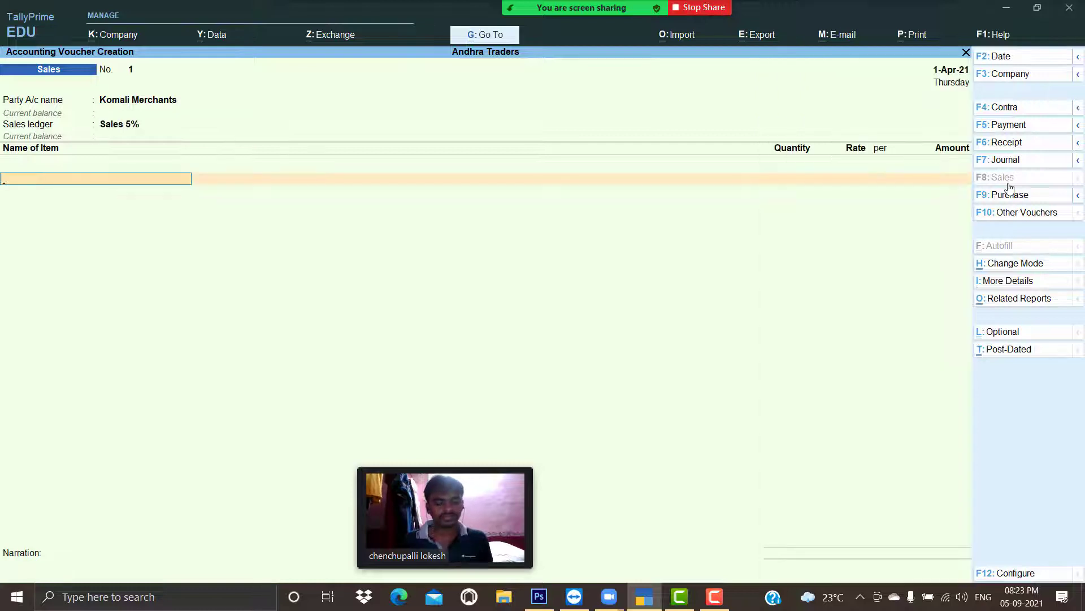
Add Intel Computer to the sales voucher with a quantity of 18 nos at a rate of 30,000
key("Return")
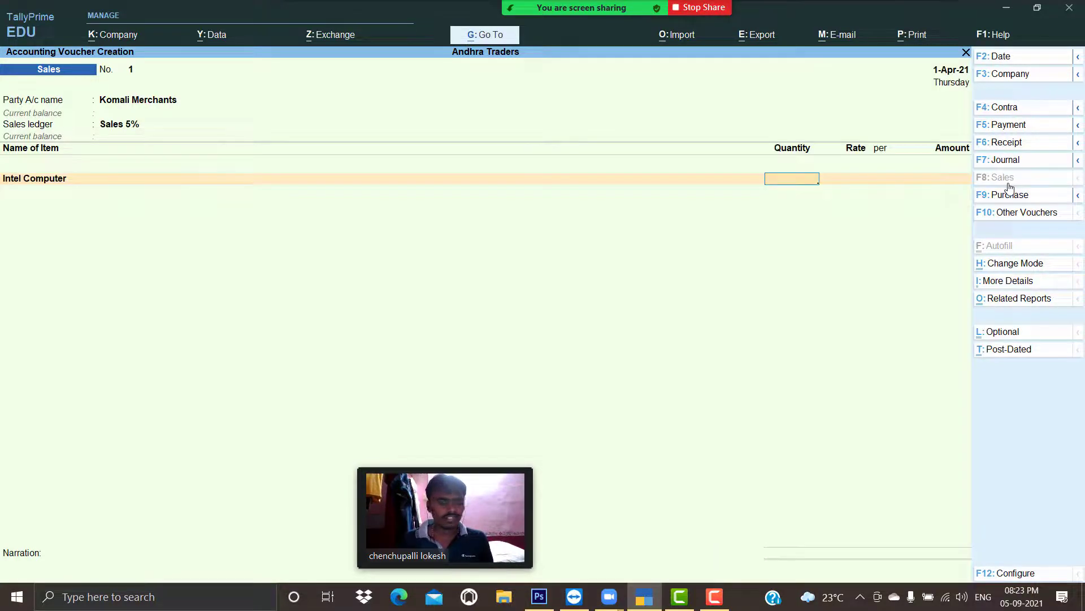
type("18")
key("Return")
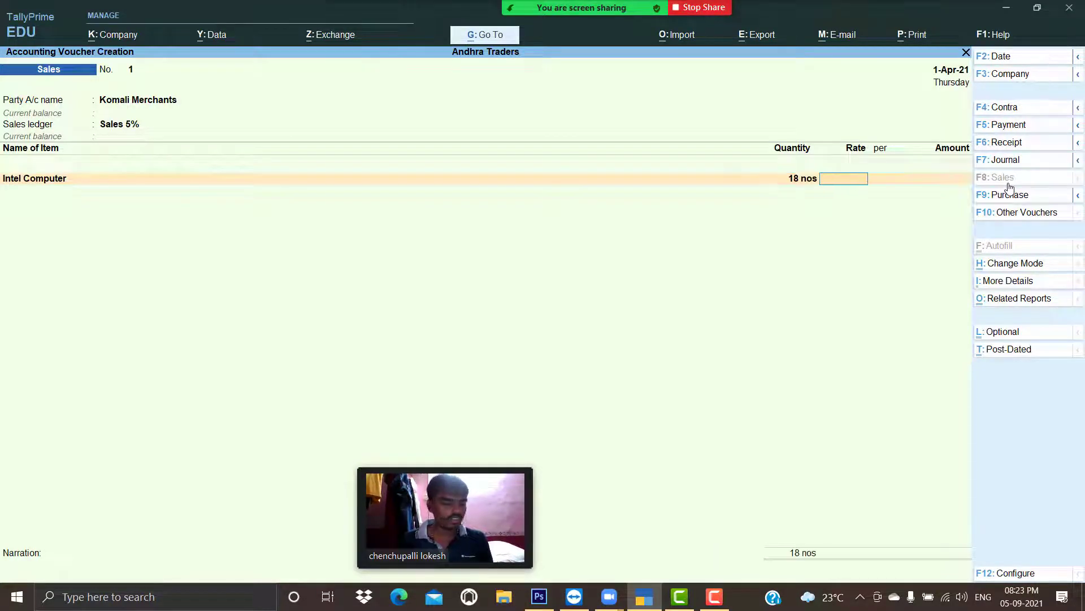
type("30,000")
key("Return")
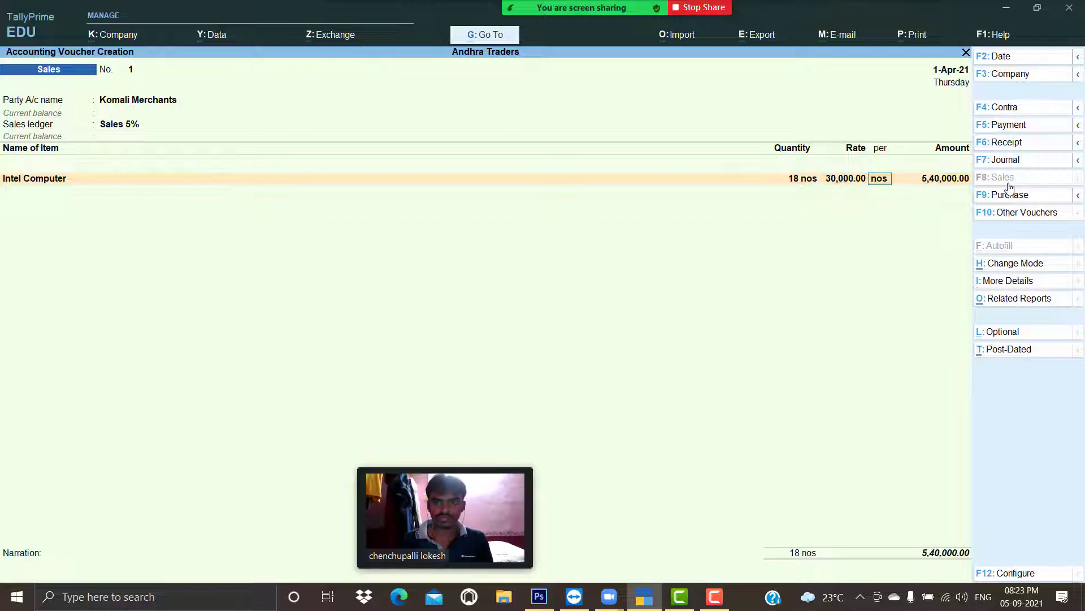
key("Return")
key("Return")
Add Athlon Computer to the sales voucher with a quantity of 13 nos at a rate of 26,000
type("a")
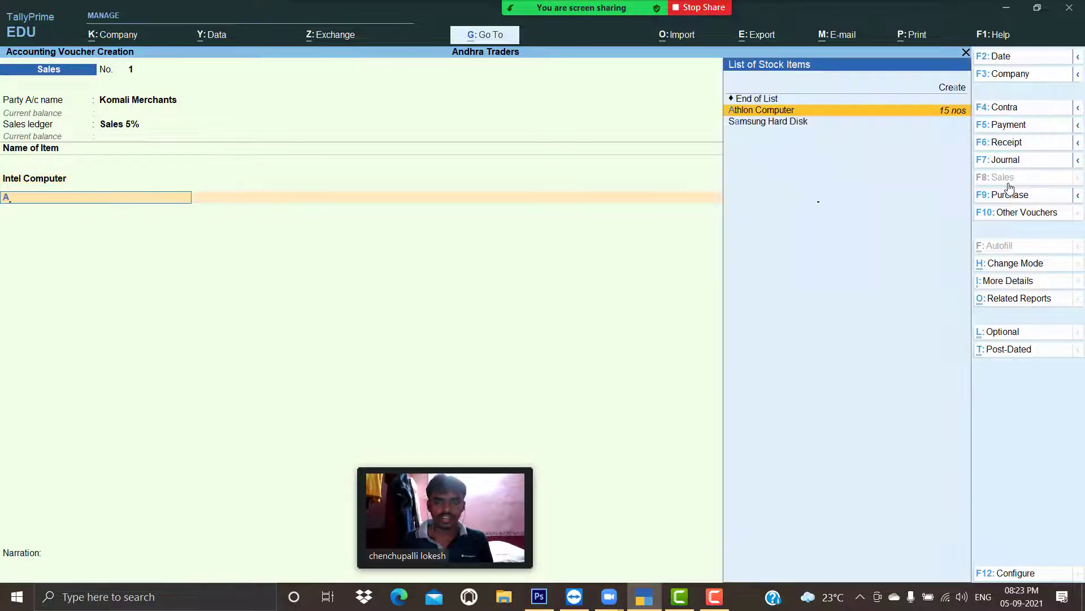
key("Return")
type("13")
key("Return")
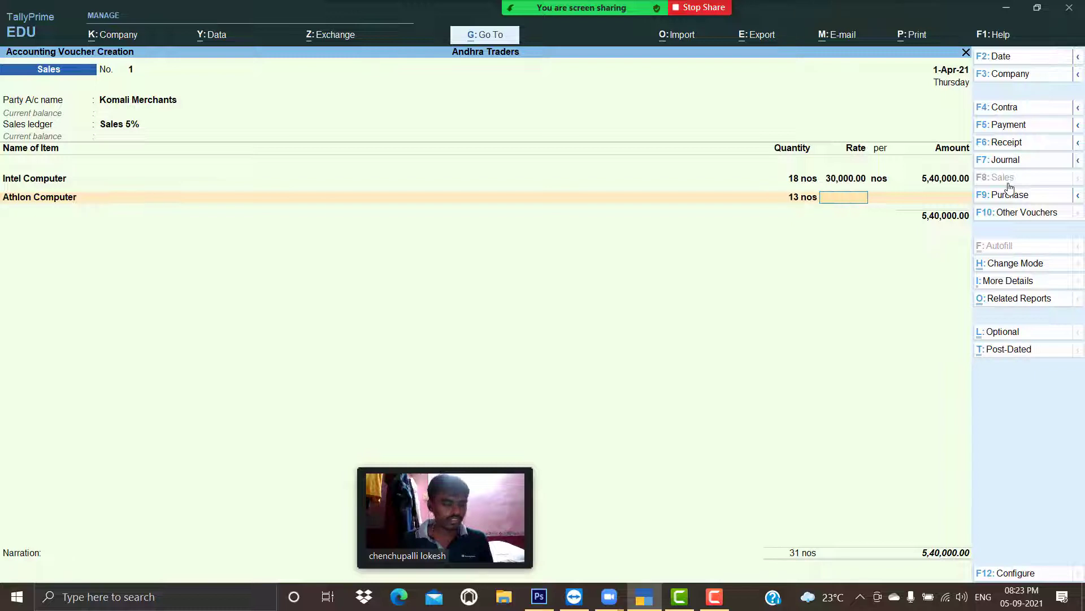
type("26000")
key("Return")
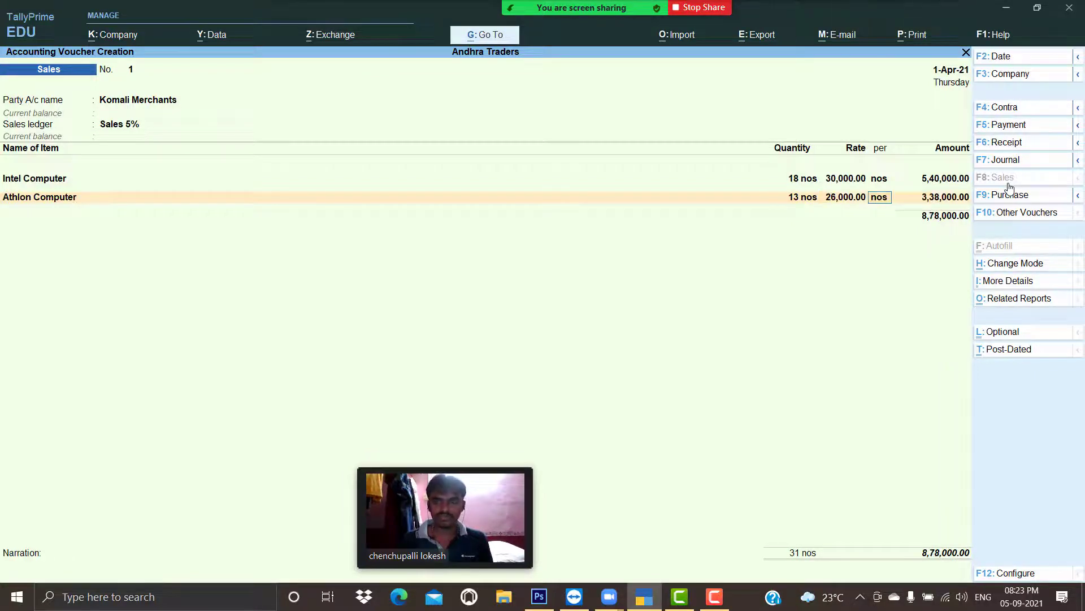
key("Return")
key("Return")
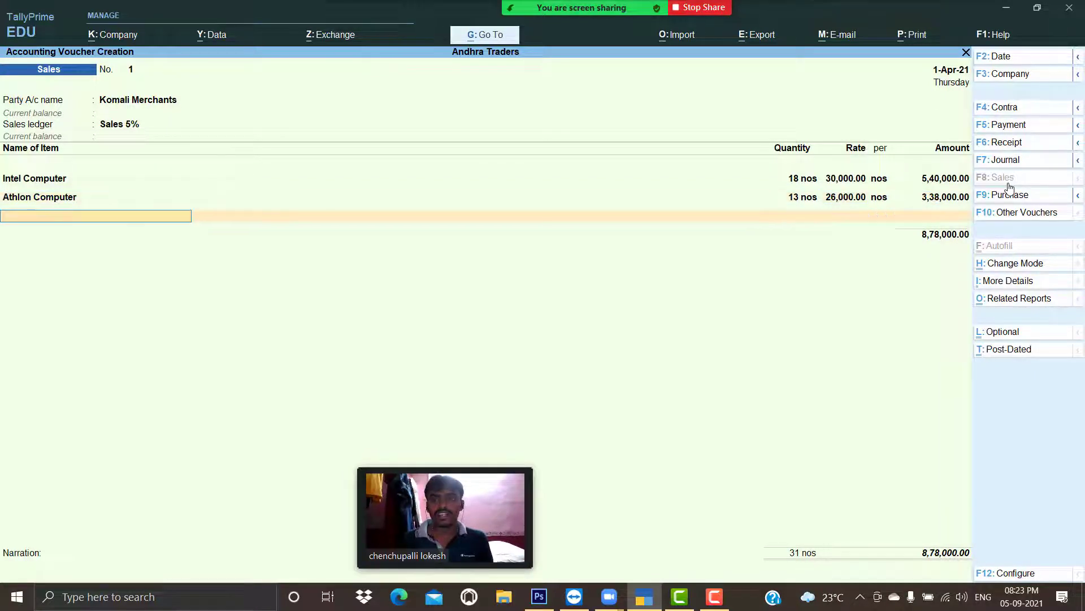
End the item list, add the Output Vat 5% ledger, and save the Komali Merchants sales voucher without a narration
key("Return")
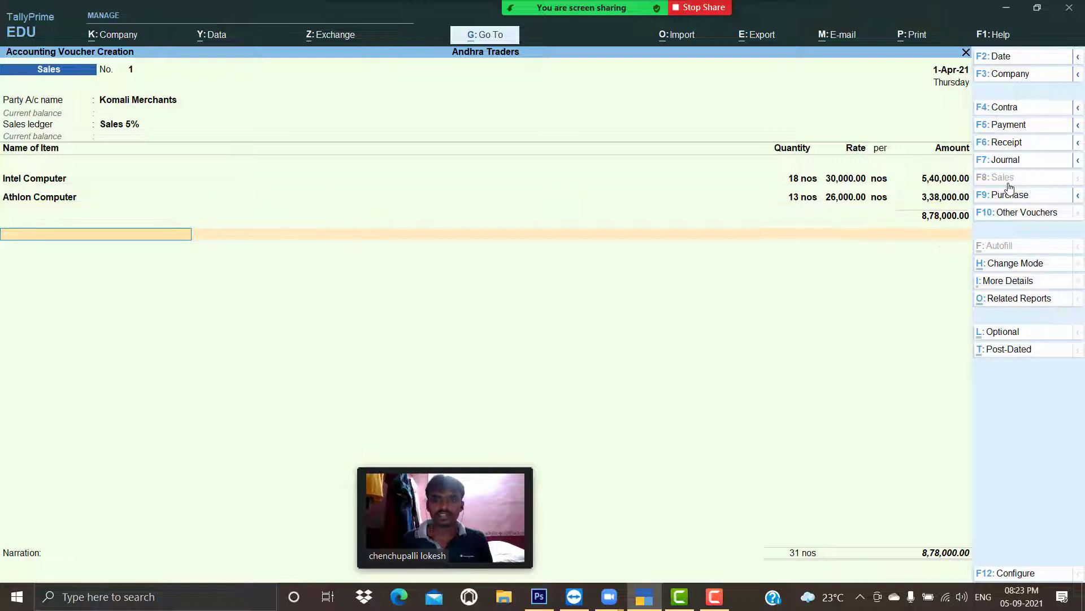
type("O")
key("Return")
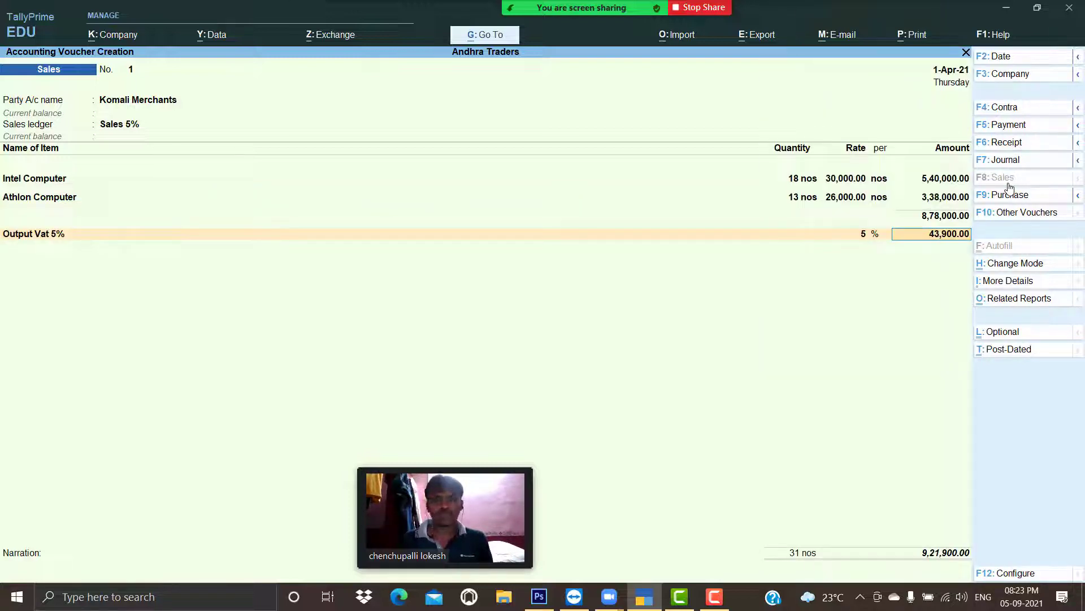
key("Return")
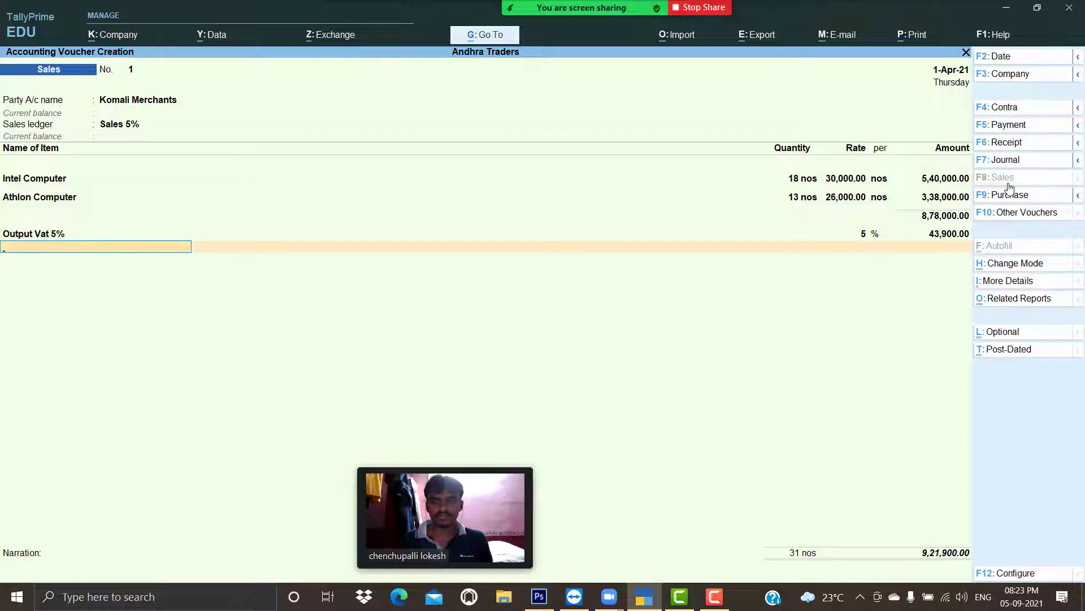
key("Return")
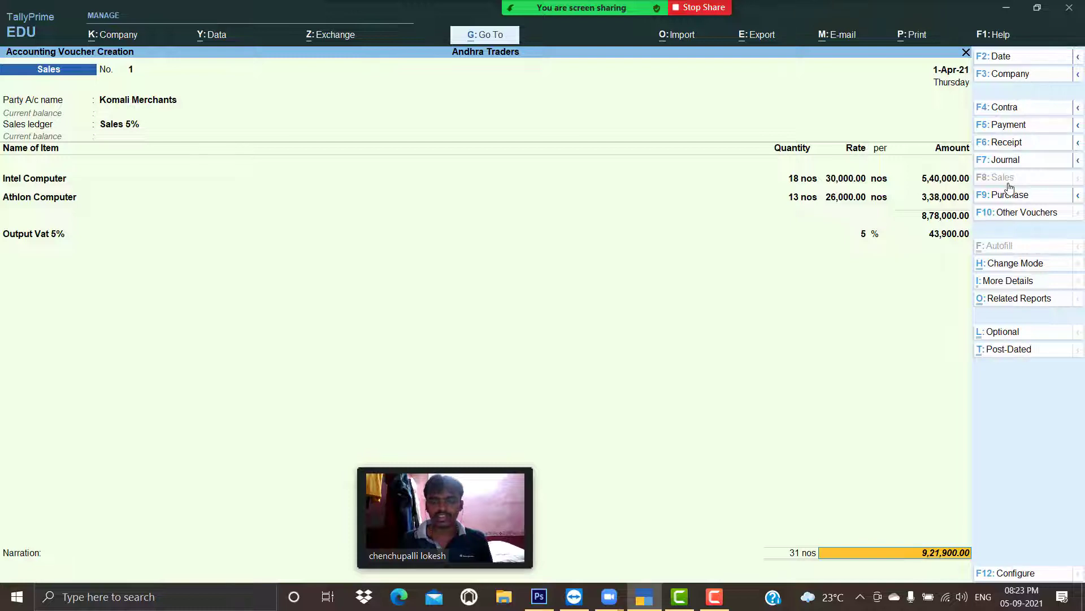
key("Return")
key("Return")
key("Return")
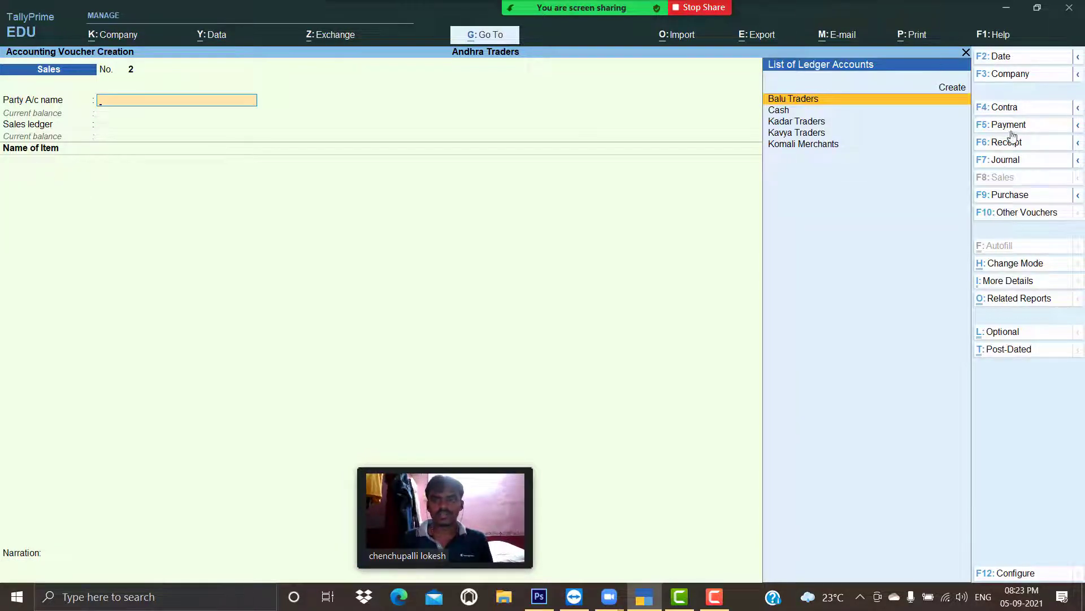
Start a purchase voucher for the party Balu Traders with default party details and no supplier invoice number, using Purchase 5% as the purchase ledger
left_click(1031, 197)
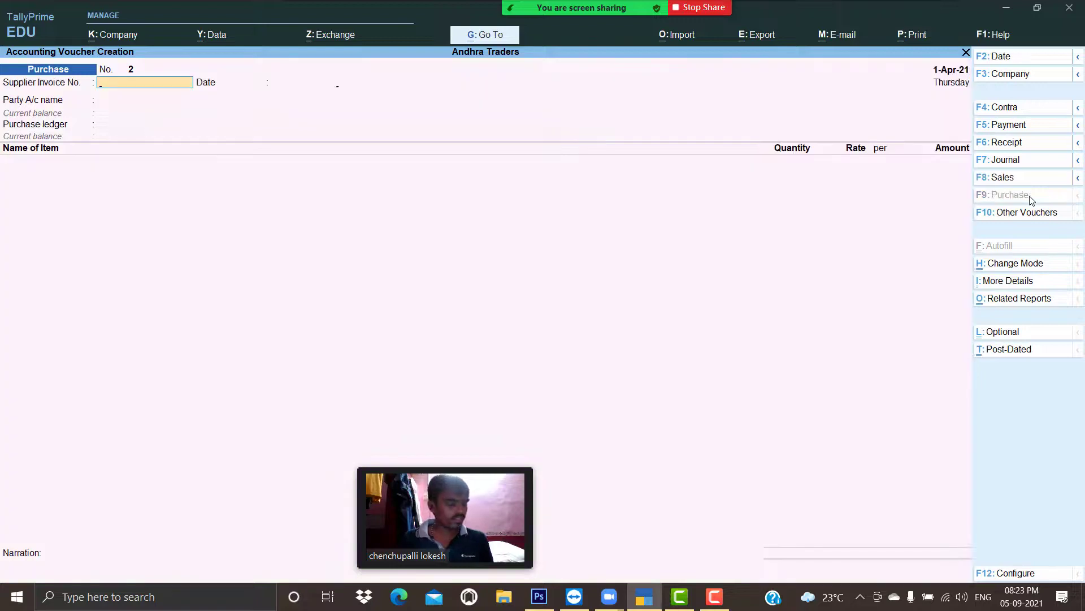
key("Return")
key("Return")
key("Return")
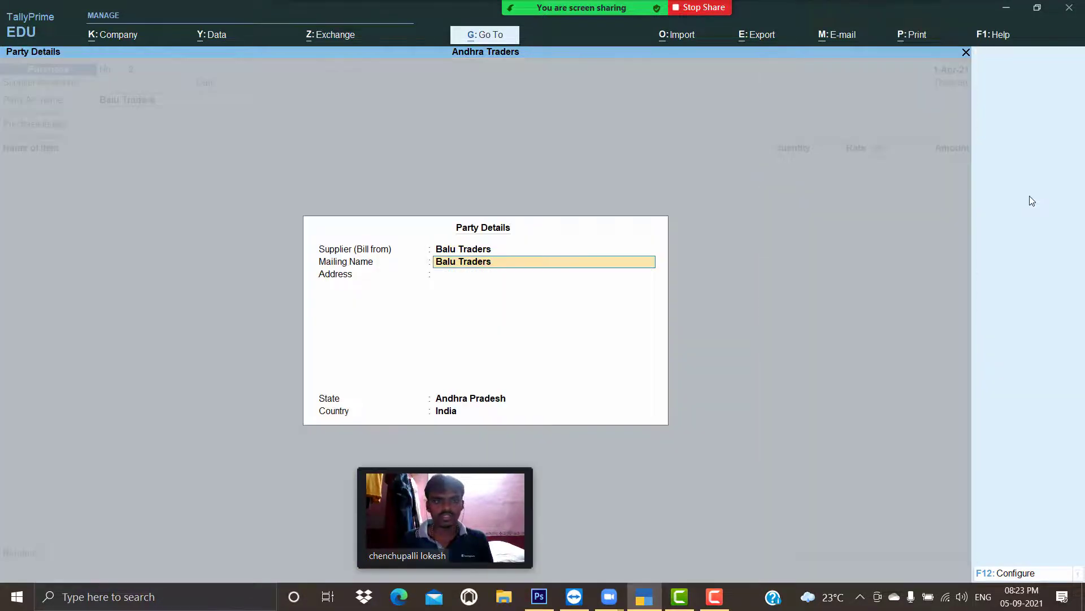
key("Return")
key("Return")
key("Return")
key("Return")
key("Return")
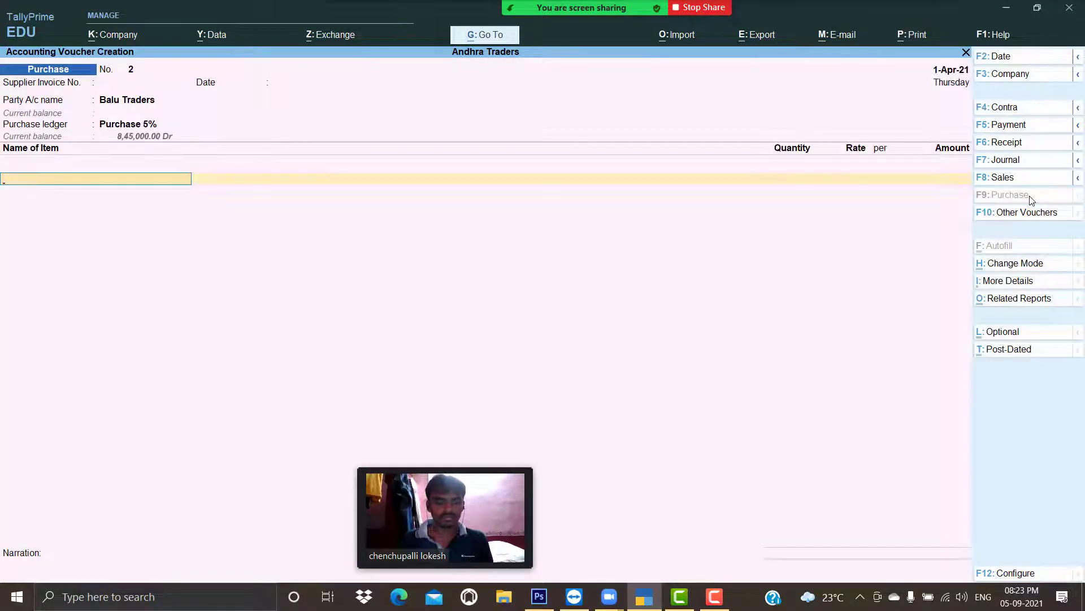
Add Samsung Hard Disk to the purchase voucher with a quantity of 30 nos at a rate of 2,500
key("Return")
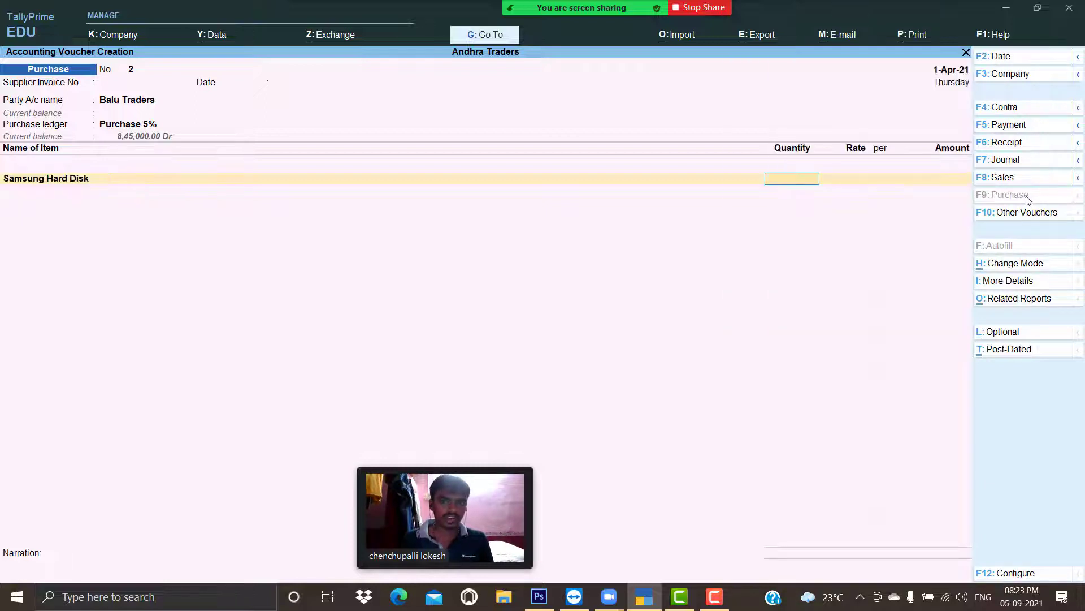
key("Return")
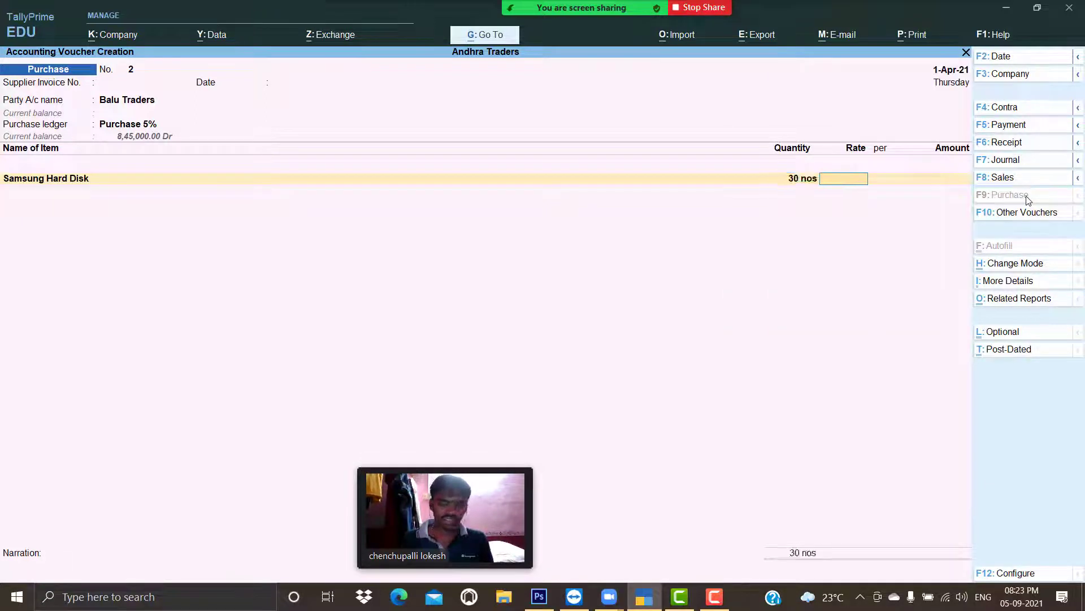
type("2500")
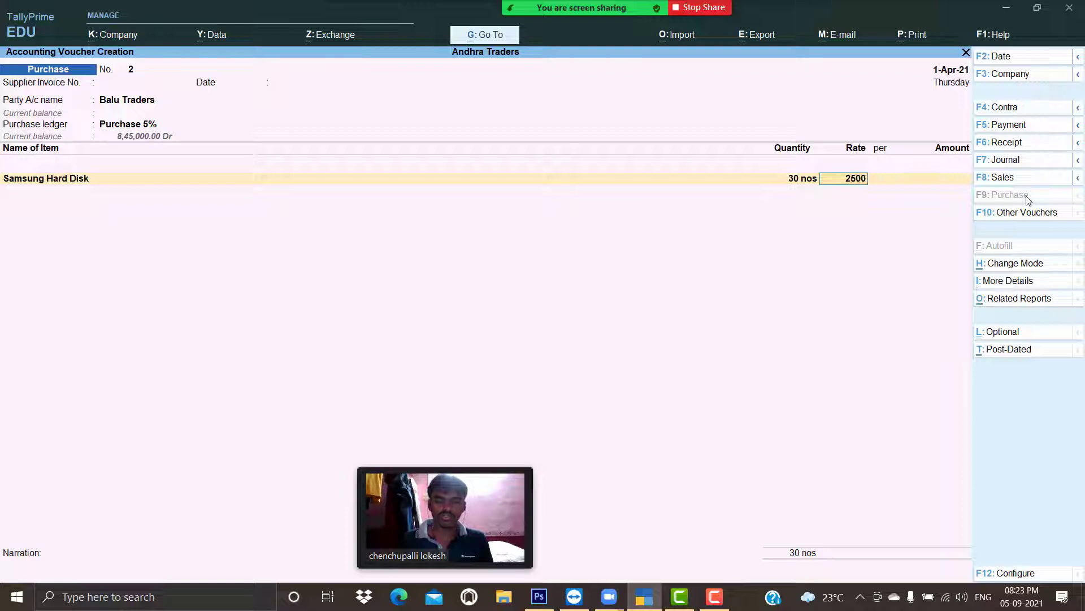
key("Return")
key("Return")
key("Return")
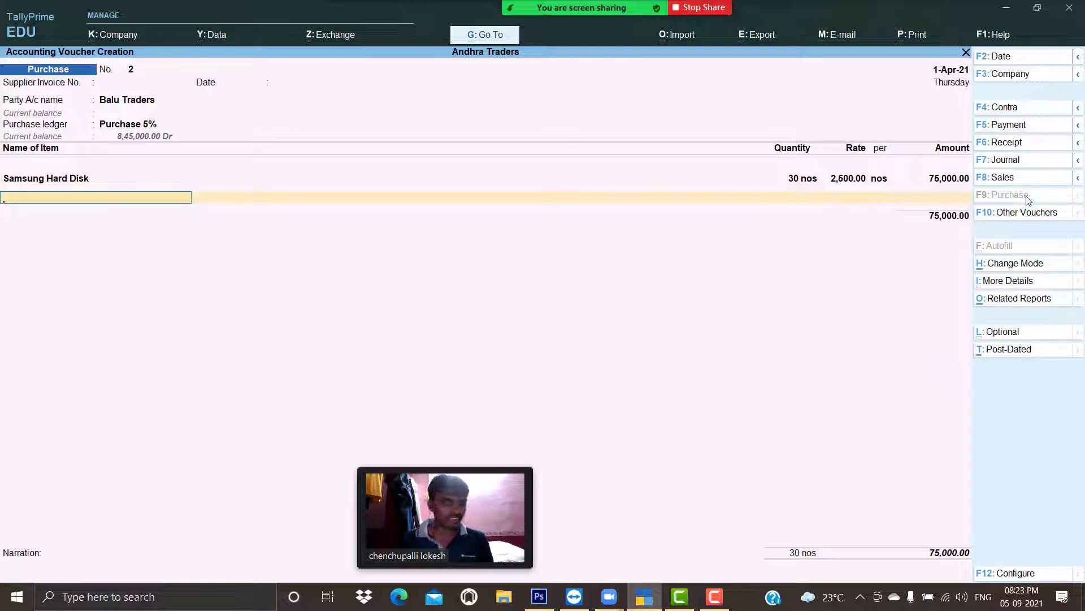
Add Lg Moniters to the purchase voucher with a quantity of 25 nos at a rate of 3,500
type("L")
key("Return")
type("25")
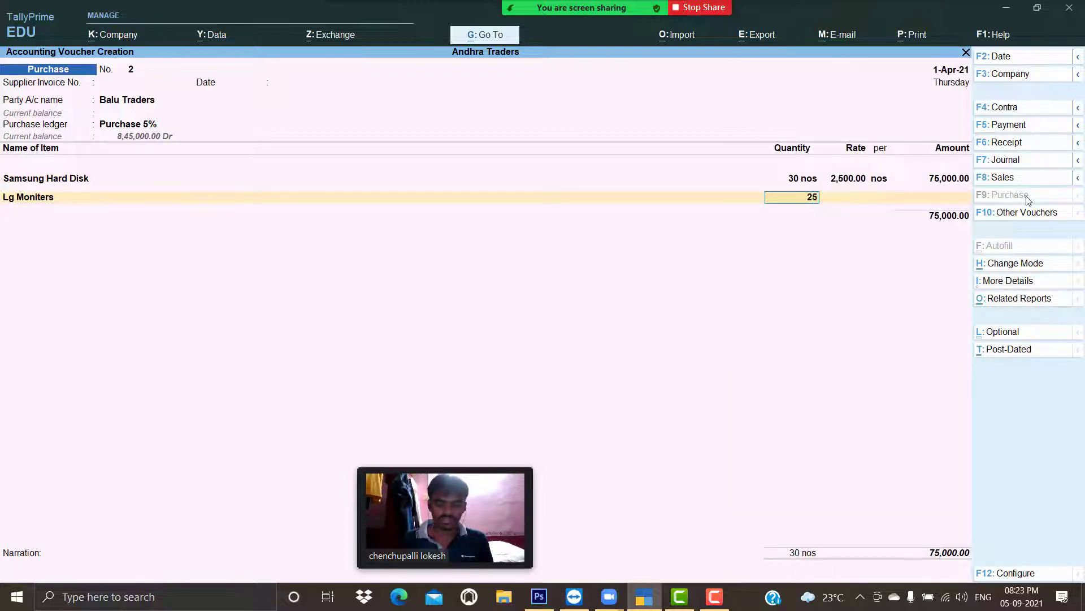
key("Return")
type("3,500")
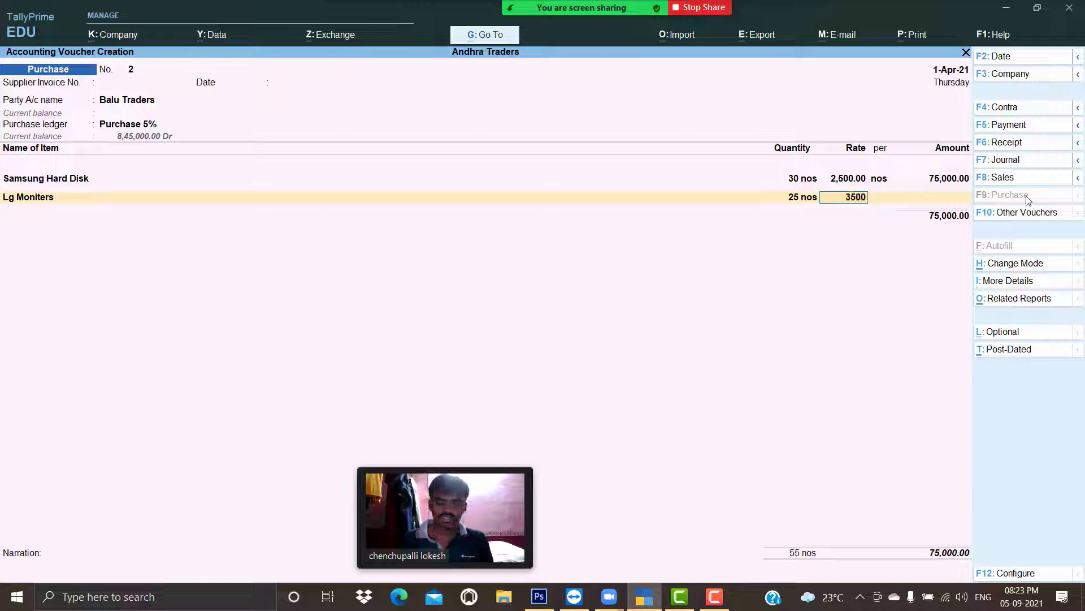
key("Return")
key("Return")
key("Return")
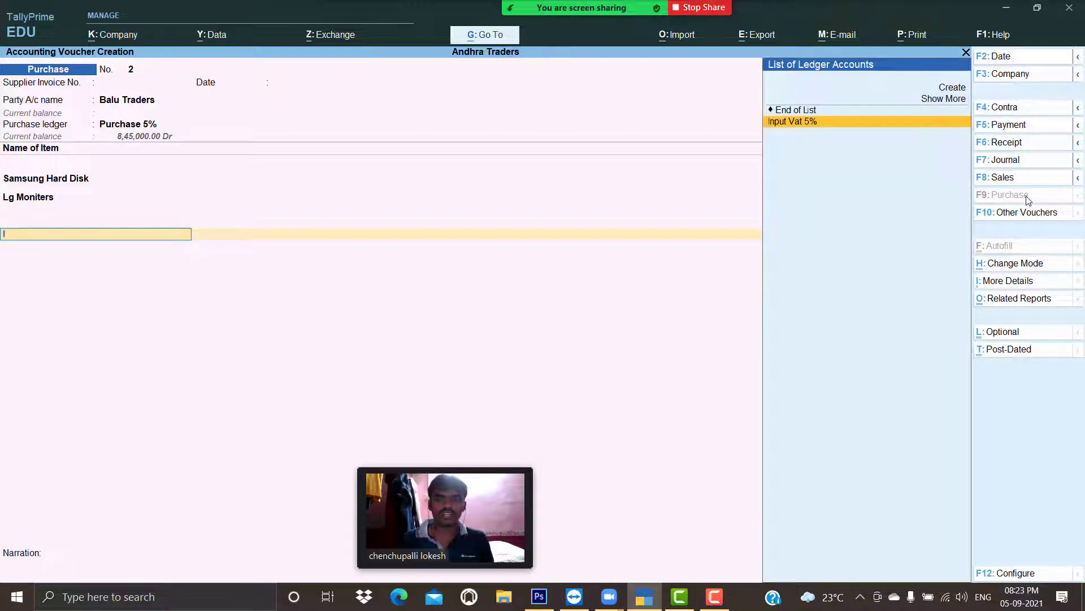
Add the Input Vat 5% ledger and save the Balu Traders purchase voucher without a narration
key("Return")
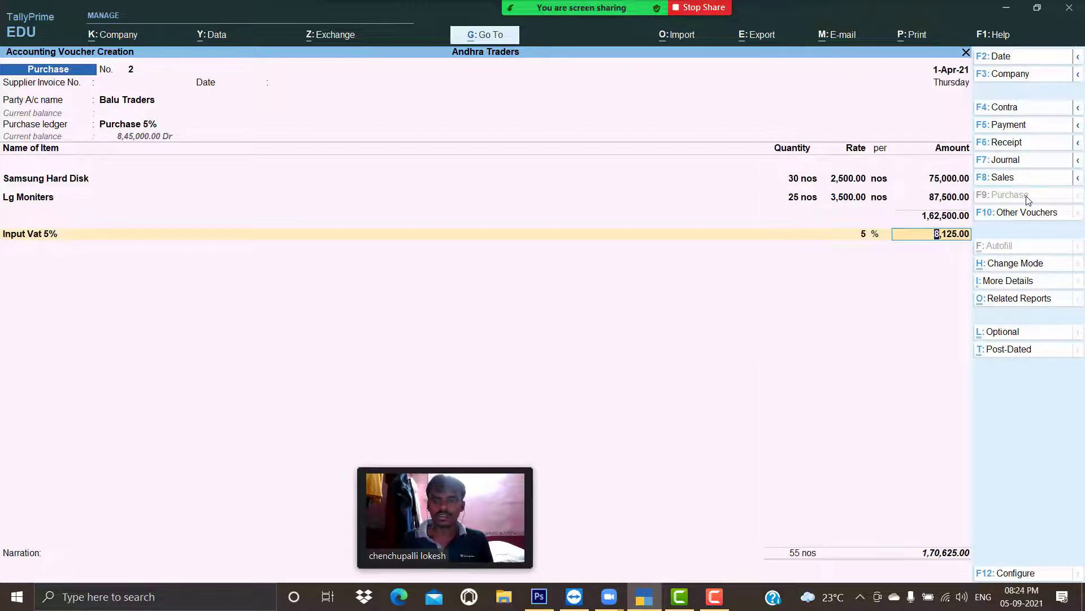
key("Return")
key("Return")
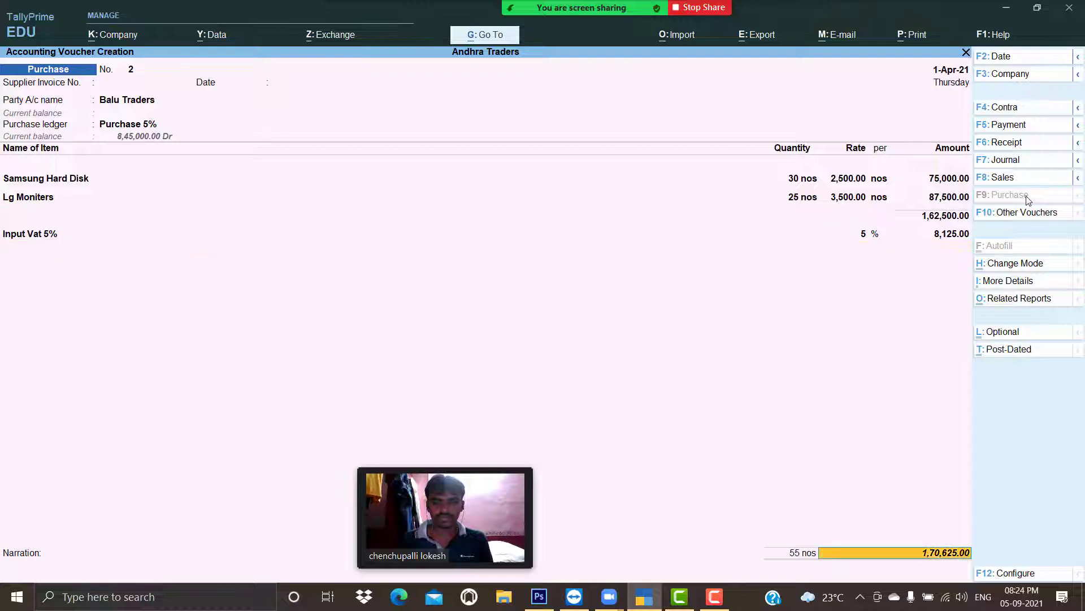
key("Return")
key("Return")
key("Return")
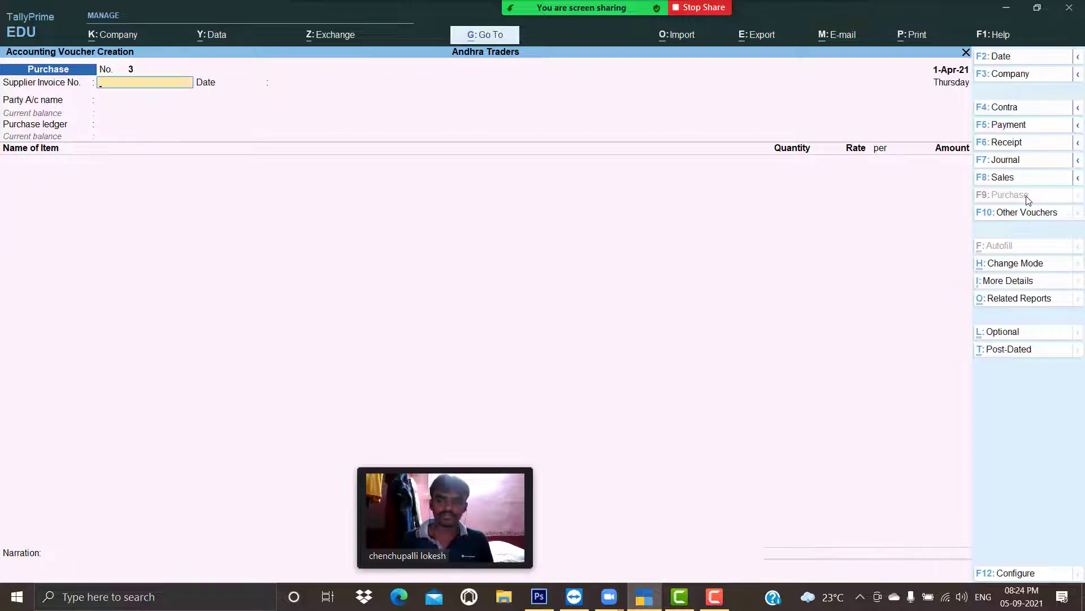
Start a sales voucher for the party Kadar Traders with default dispatch and VAT details, using Sales 5% as the sales ledger
left_click(1016, 184)
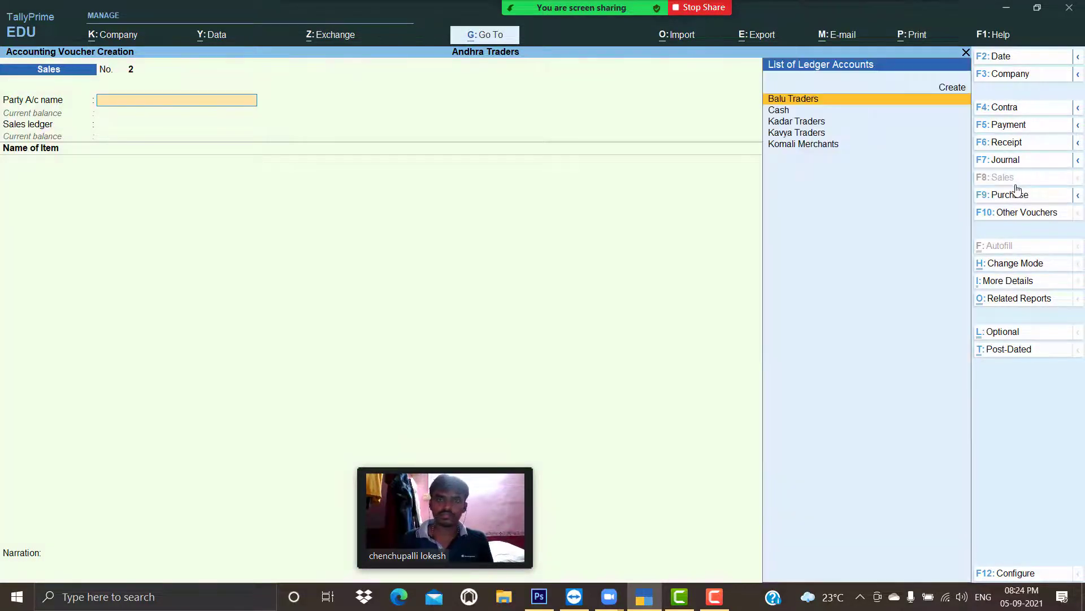
key("Down")
key("Down")
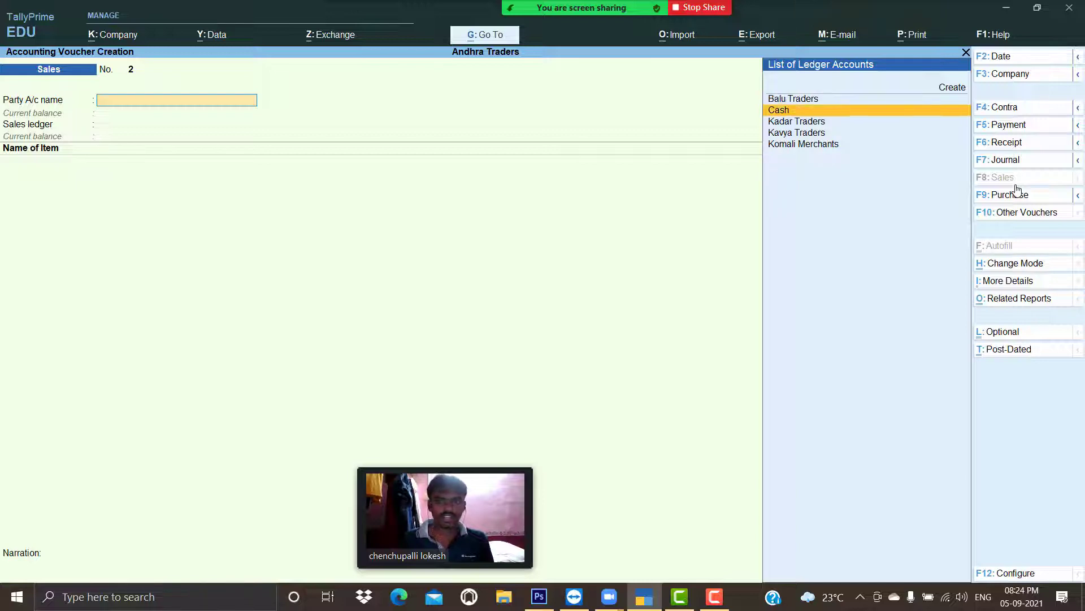
key("Return")
key("Return")
key("Return")
key("Return")
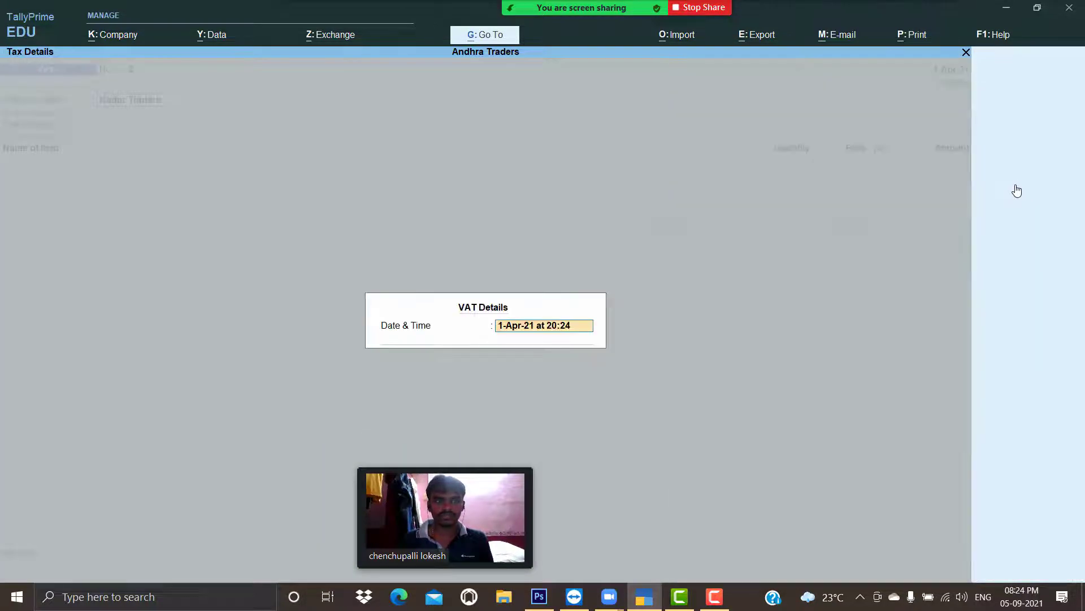
key("Return")
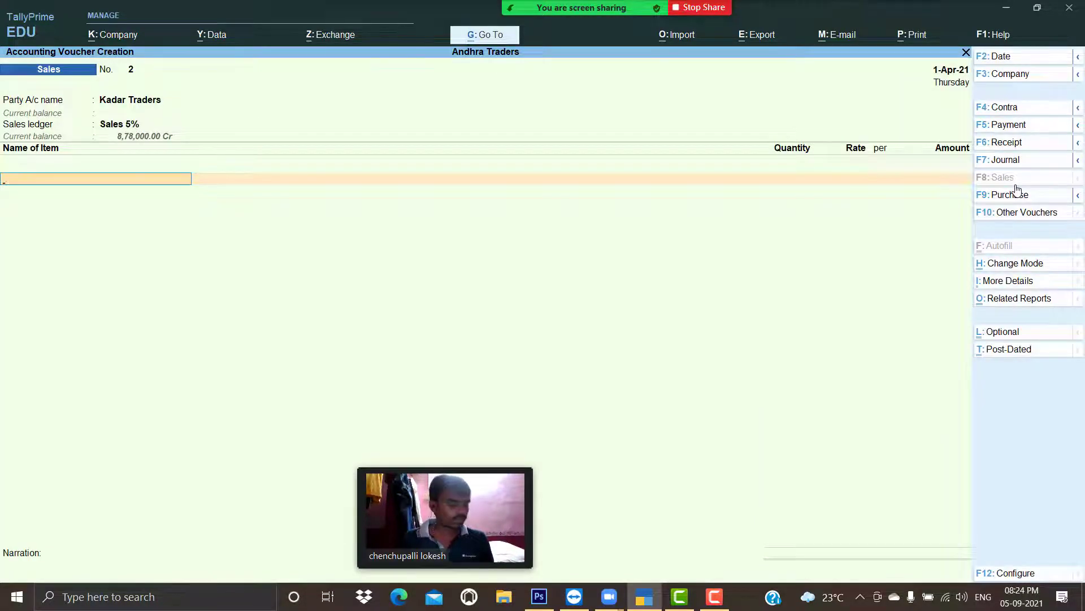
Add Samsung Hard Disk to the sales voucher with a quantity of 20 nos at a rate of 2,800
key("Return")
type("20")
key("Return")
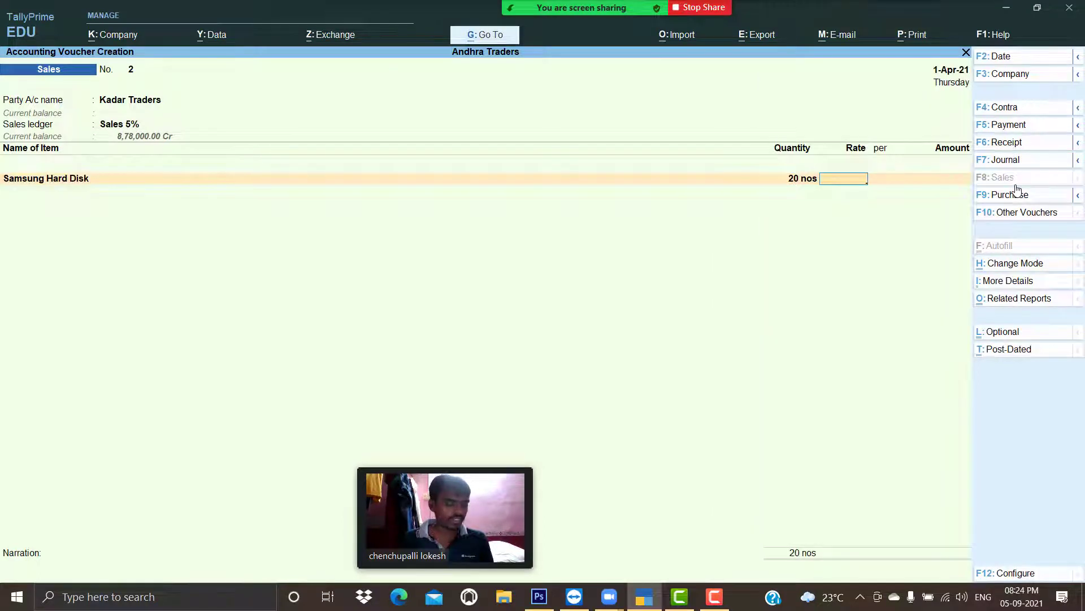
type("2,800")
key("Return")
key("Return")
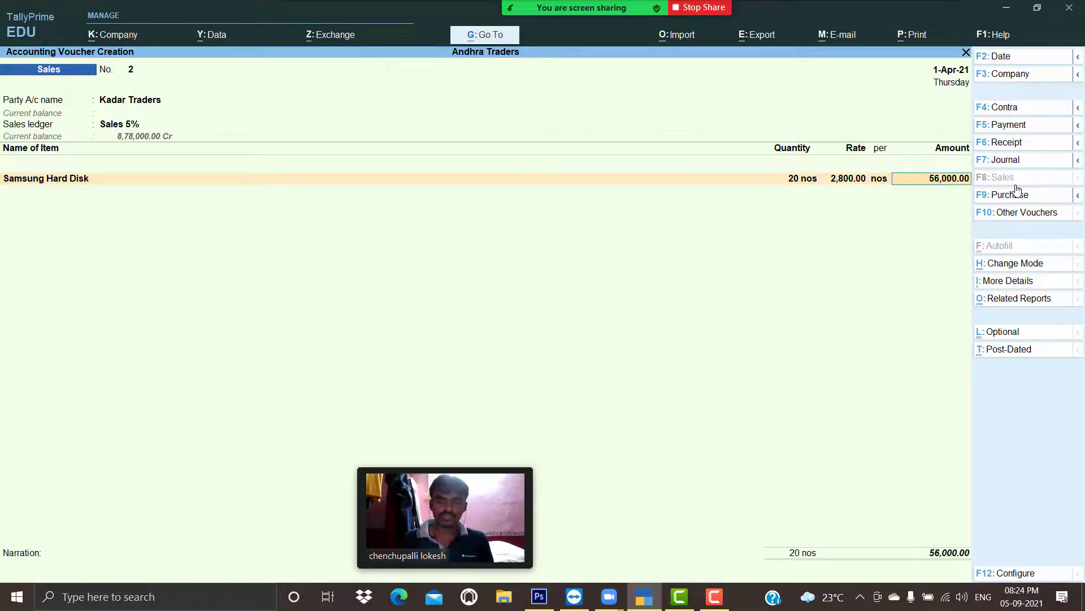
key("Return")
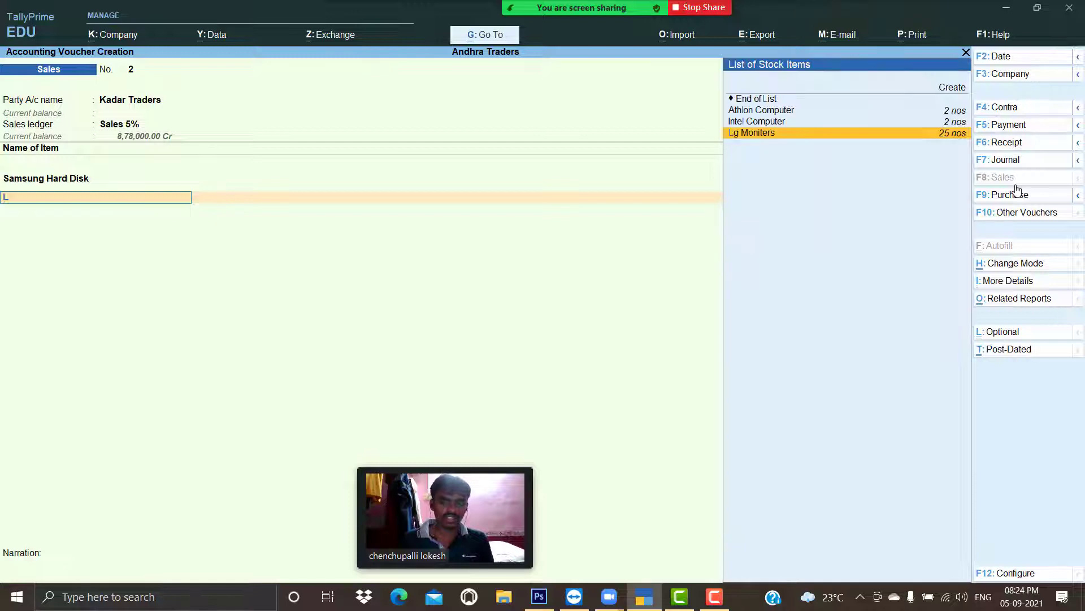
Add Lg Moniters to the sales voucher with a quantity of 25 nos at a rate of 3,900 and end the item list
key("Return")
key("Return")
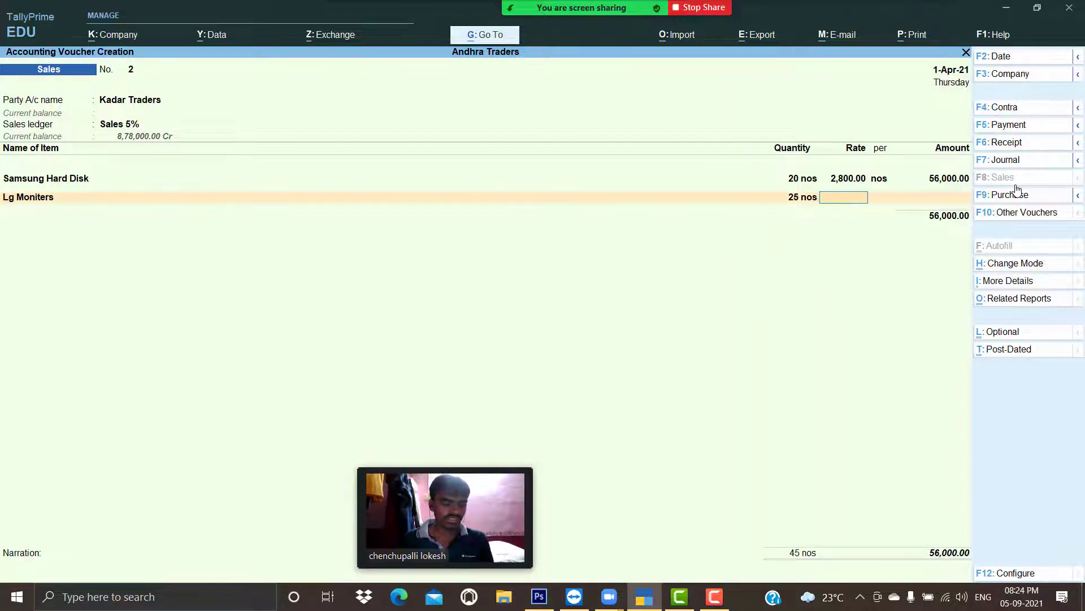
type("3,900")
key("Return")
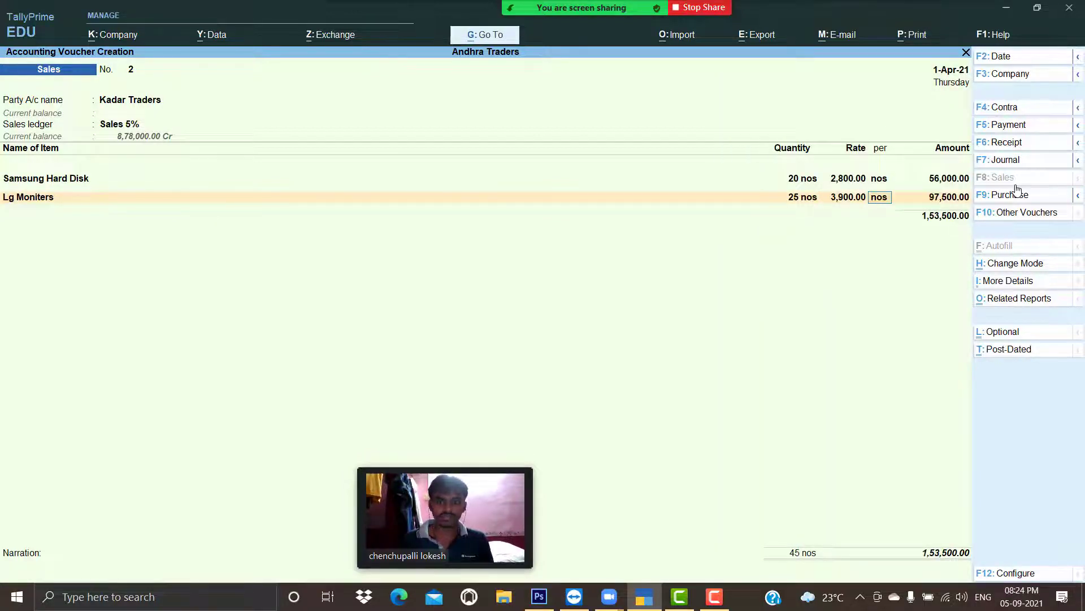
key("Return")
key("Return")
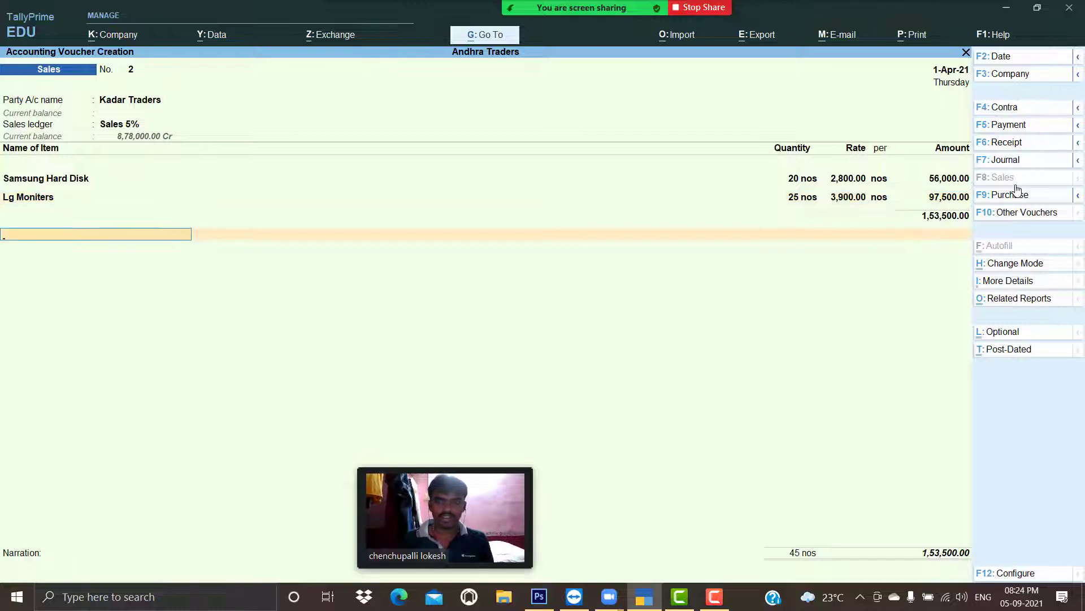
Add the Output Vat 5% ledger, save the Kadar Traders sales voucher without a narration, and return to the Gateway of Tally
type("o")
key("Return")
key("Return")
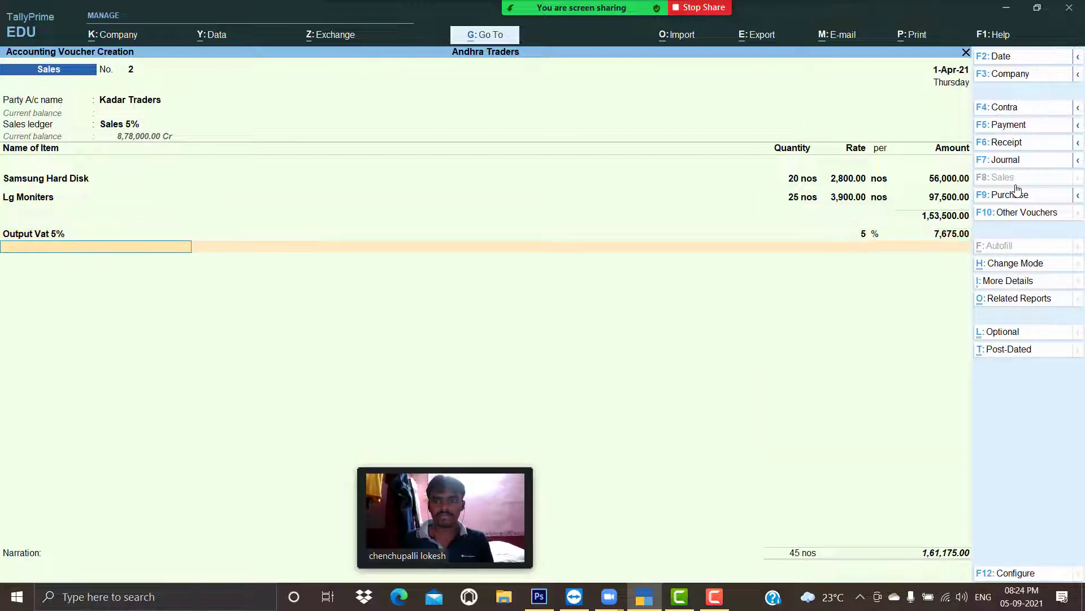
key("Return")
key("Return")
key("Return")
key("Return")
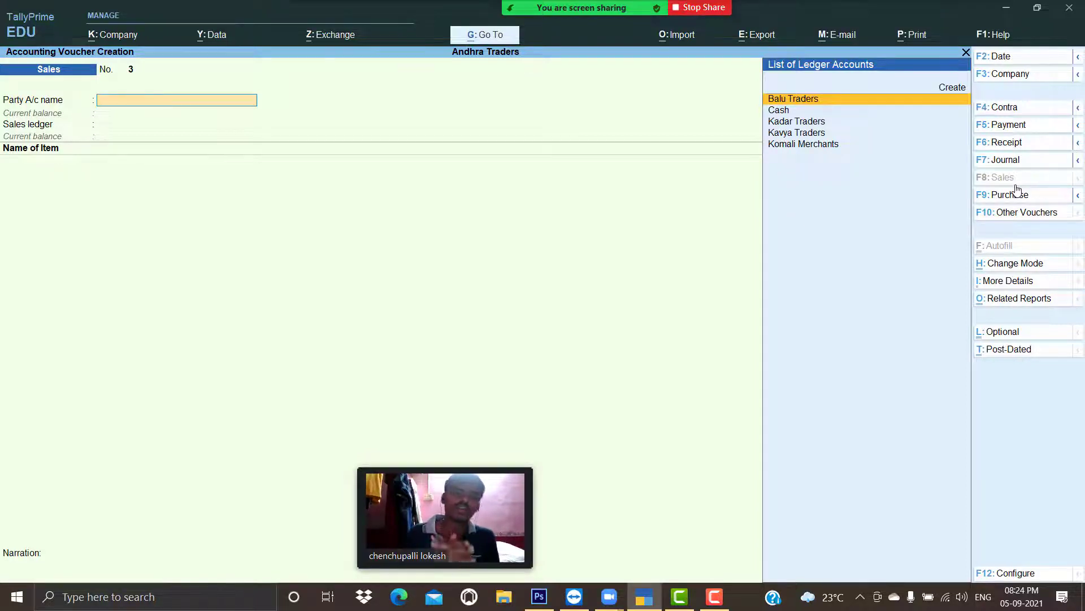
key("Escape")
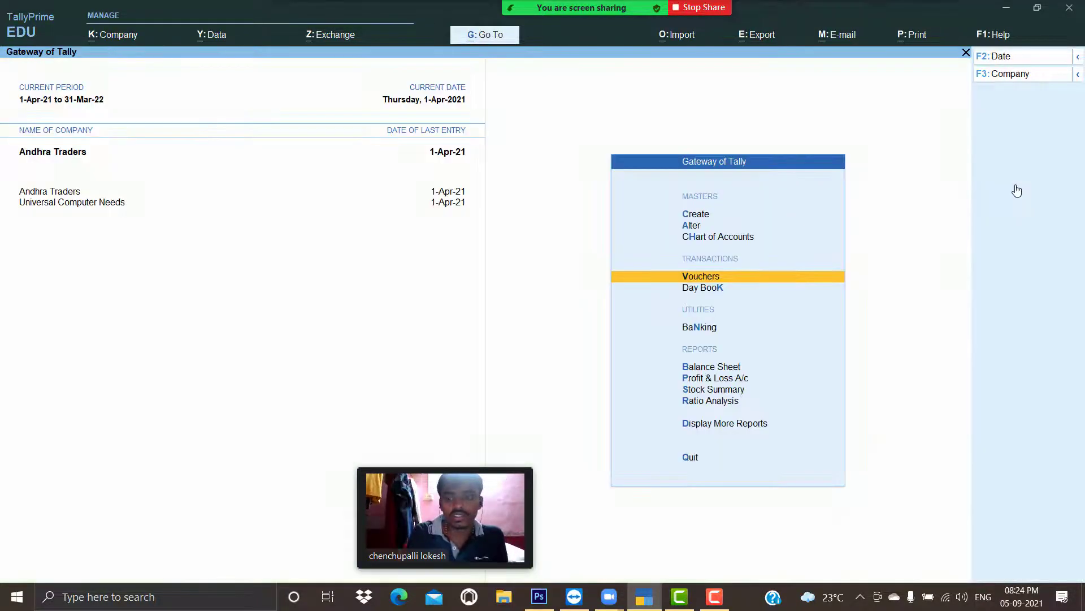
Open the Profit & Loss account of Andhra Traders and expand it to the detailed view
key("Down")
key("Down")
key("Down")
key("Down")
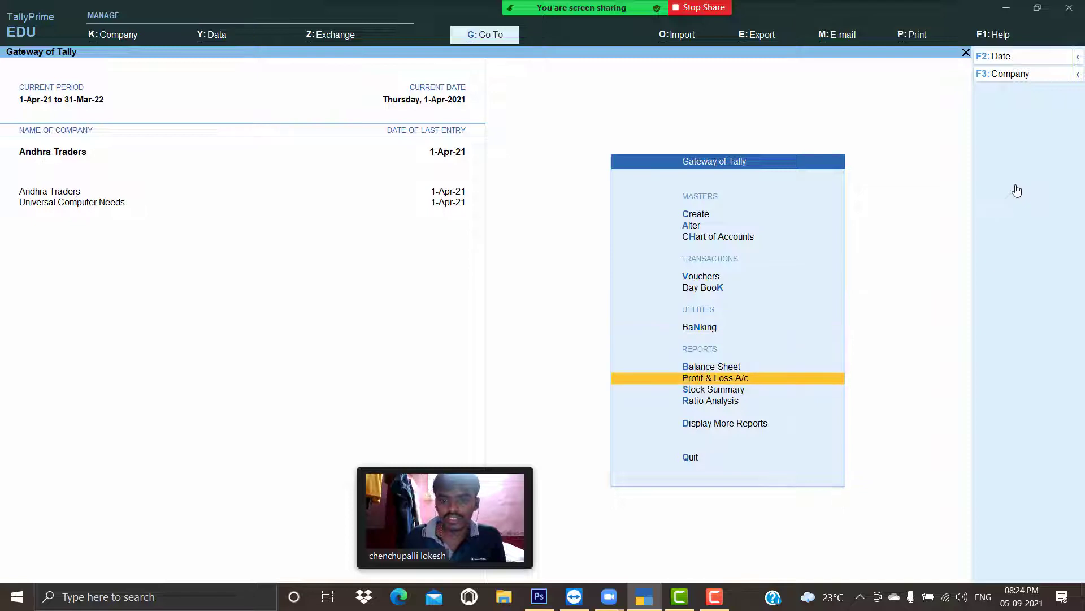
key("Return")
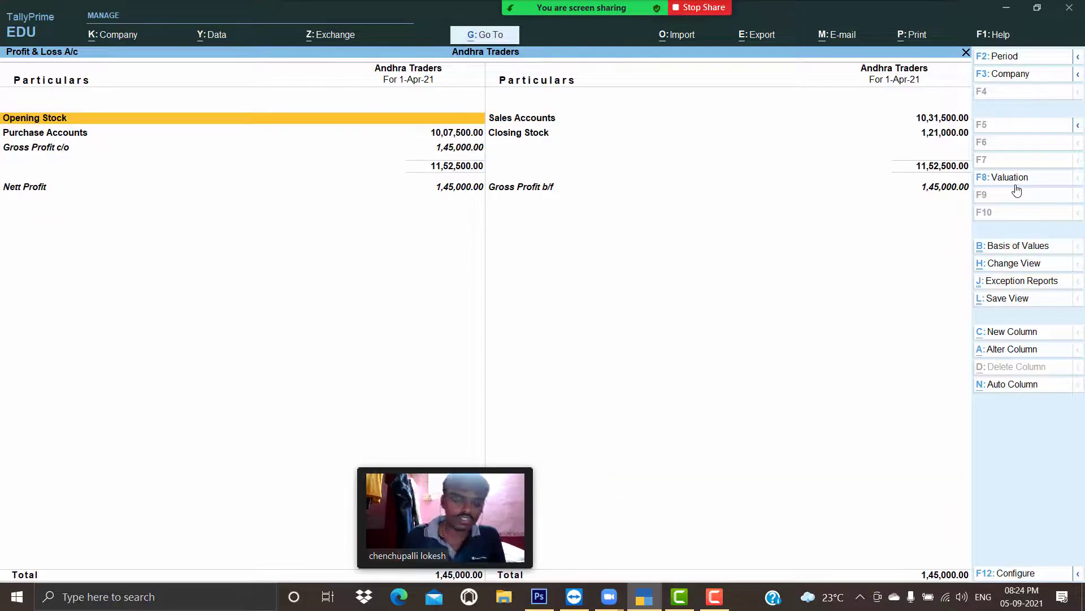
key("alt")
key("alt+F5")
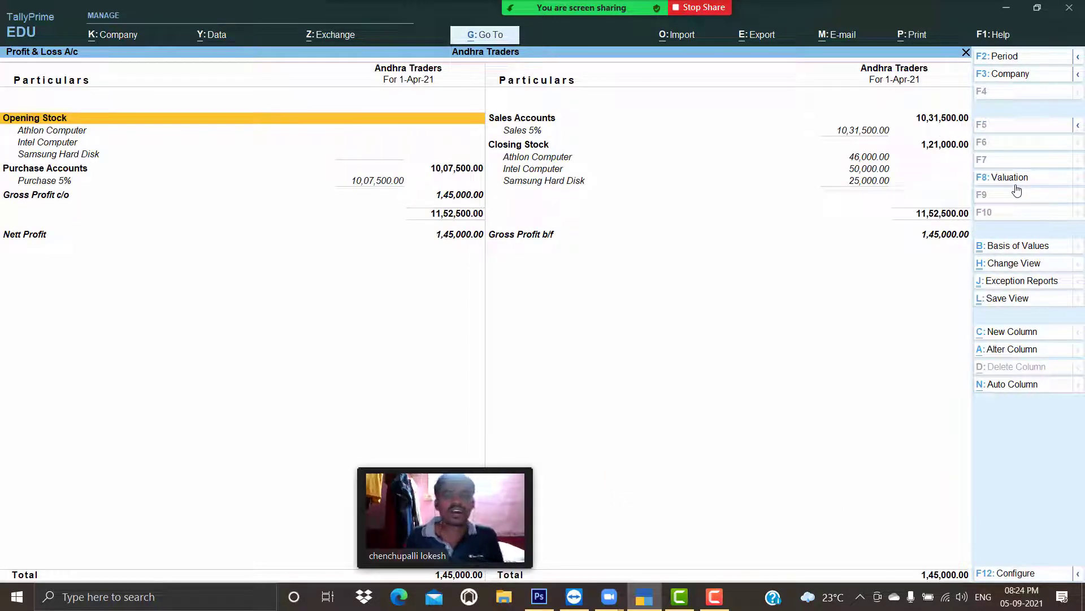
Examine the detailed Profit & Loss lines from Opening Stock down to Nett Profit and close the report
key("Down")
key("Down")
key("Down")
key("Down")
key("Down")
key("Down")
key("Down")
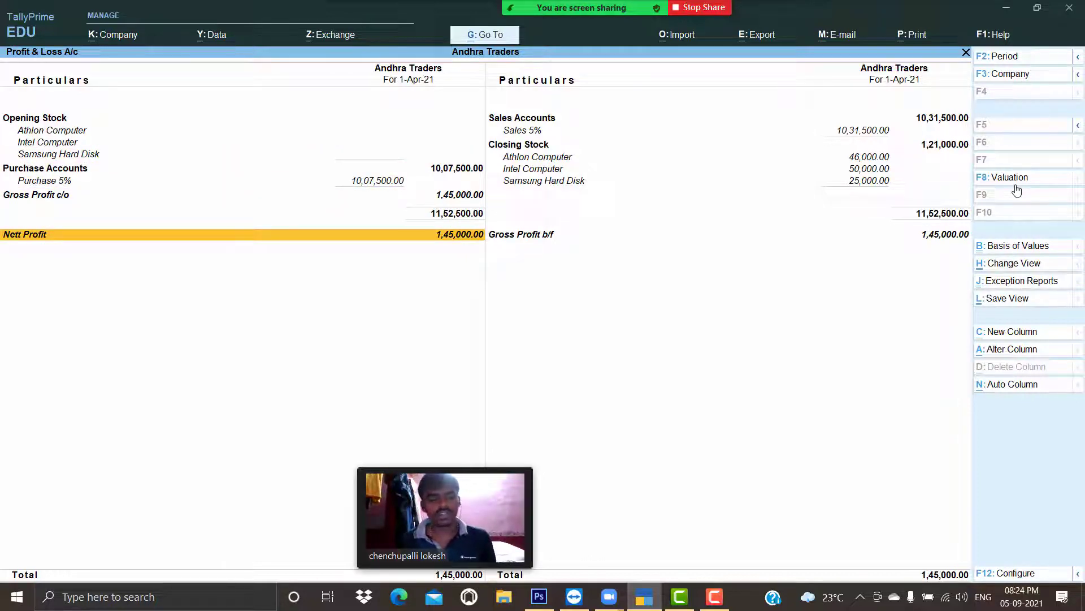
key("Escape")
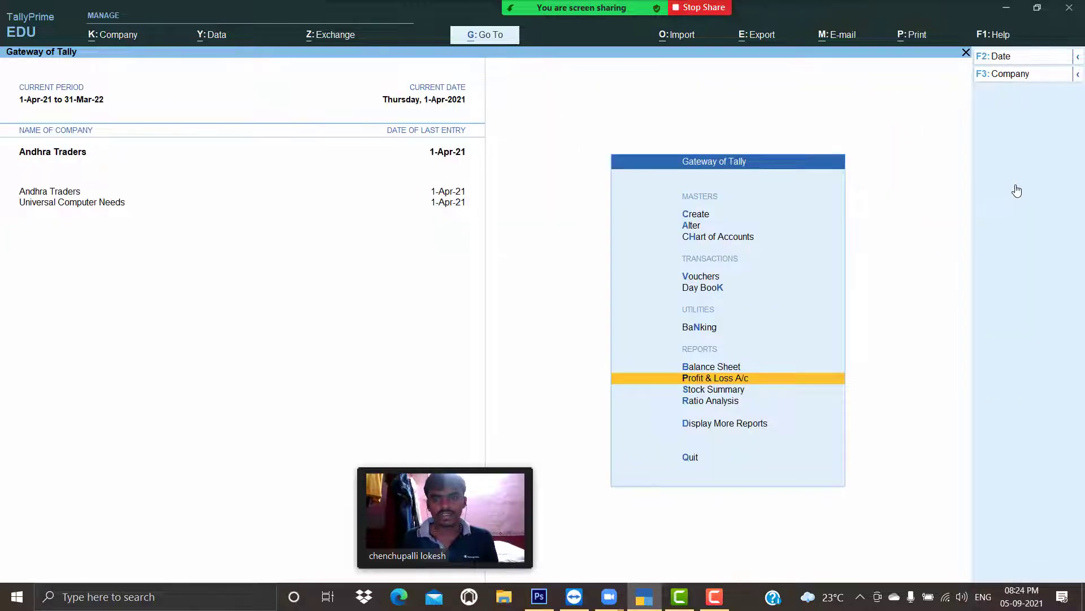
Open the Stock Summary report for Andhra Traders and its configuration settings
key("Down")
key("Return")
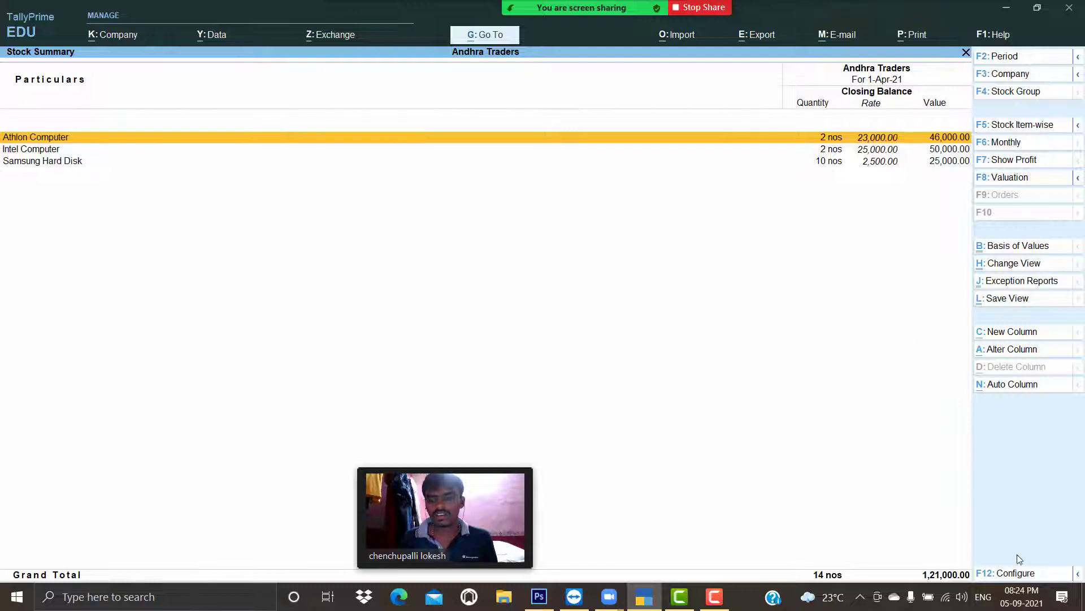
left_click(1008, 569)
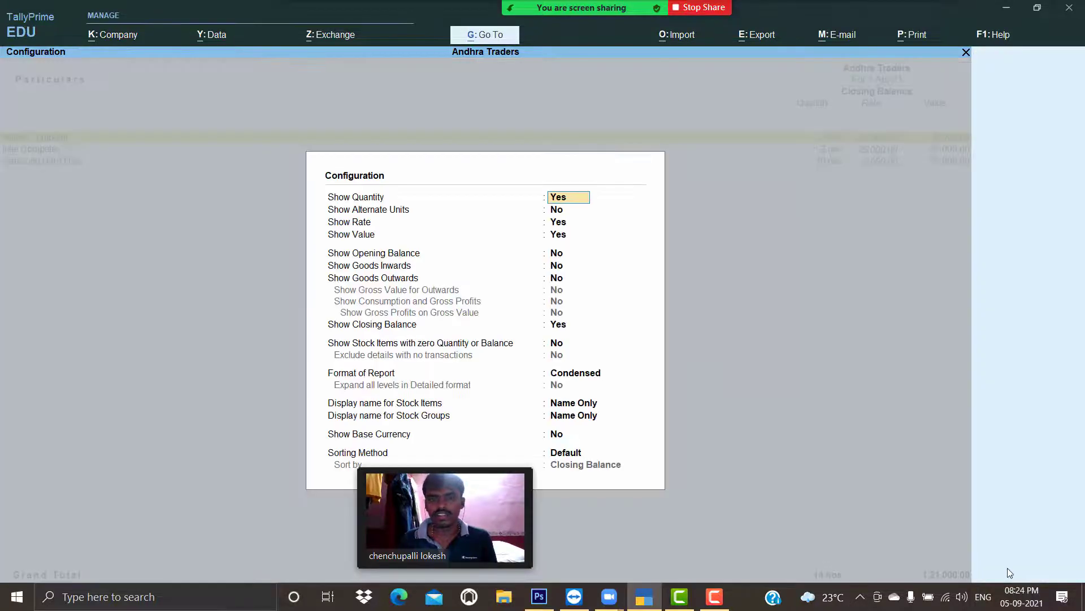
Show goods inwards and goods outwards in the Stock Summary, keep the other settings, review the report and return to the Gateway of Tally
key("Down")
key("Down")
key("Down")
key("Down")
key("Down")
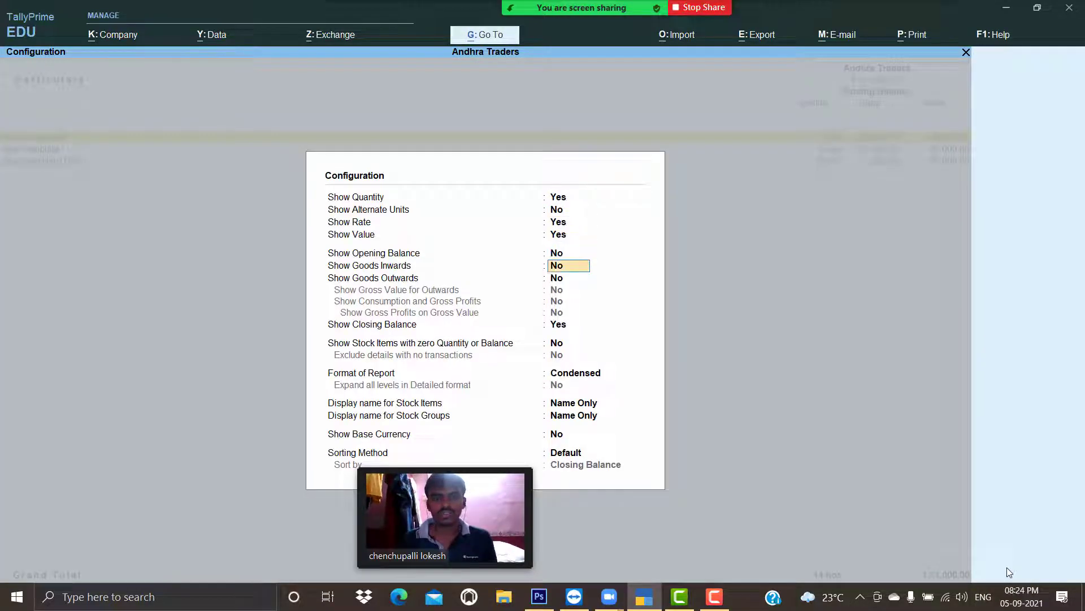
key("y")
key("y")
key("Down")
key("Down")
key("Down")
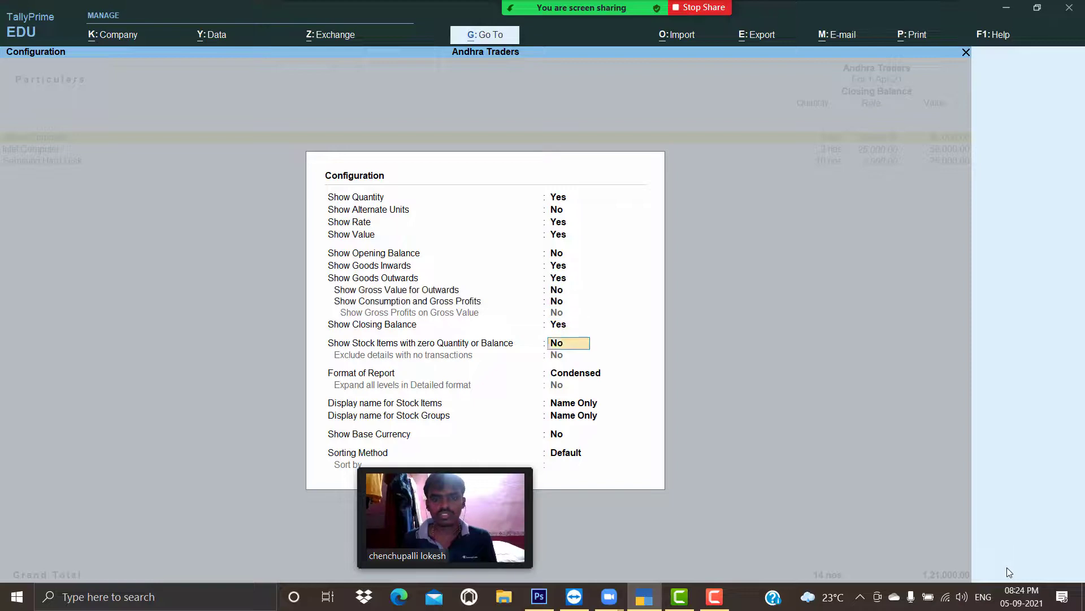
key("Return")
key("Return")
key("Return")
key("Return")
key("Return")
key("Return")
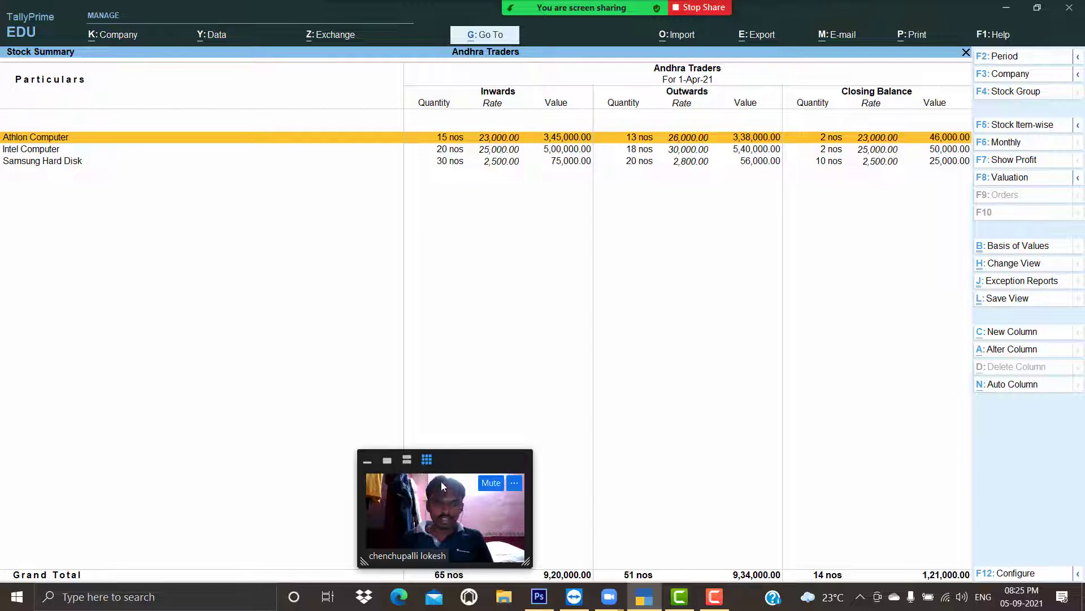
left_click_drag(446, 455, 275, 366)
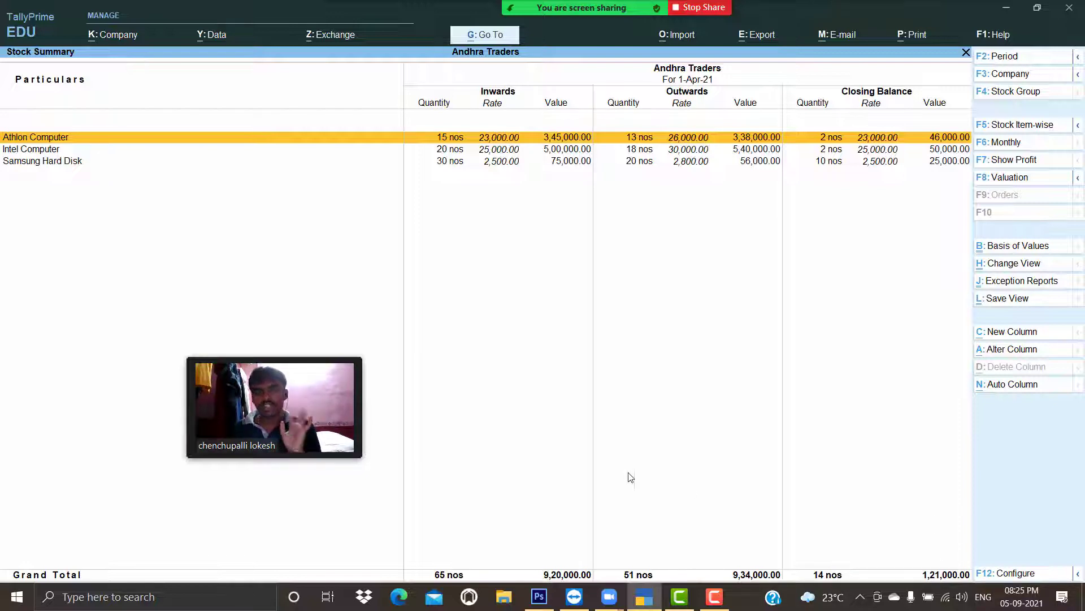
key("Escape")
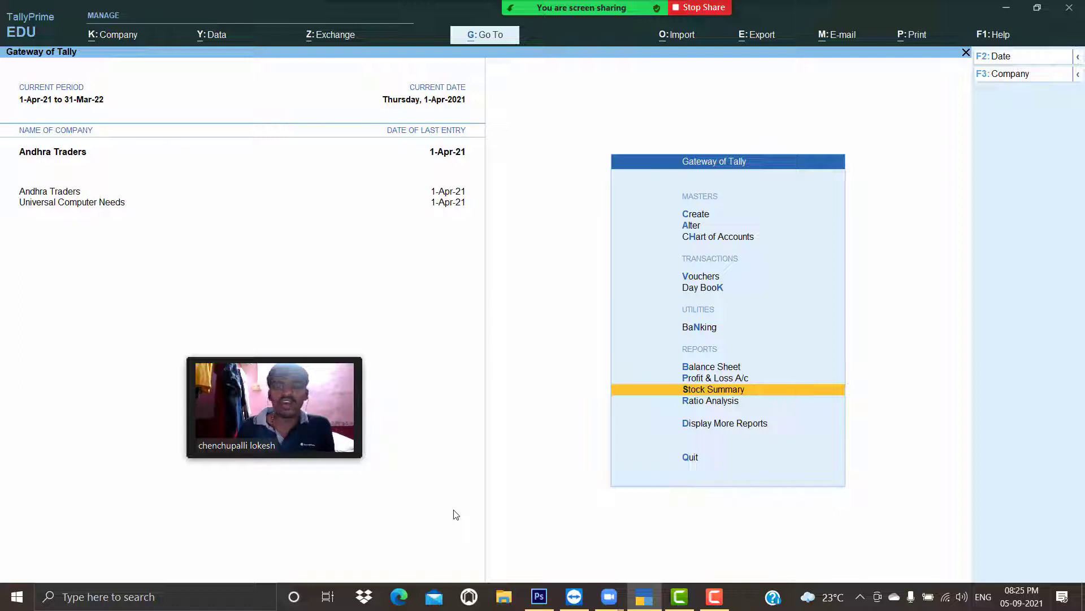
Try to view the VAT reports among the additional reports and decline the visit to TallyHelp
key("Down")
key("Down")
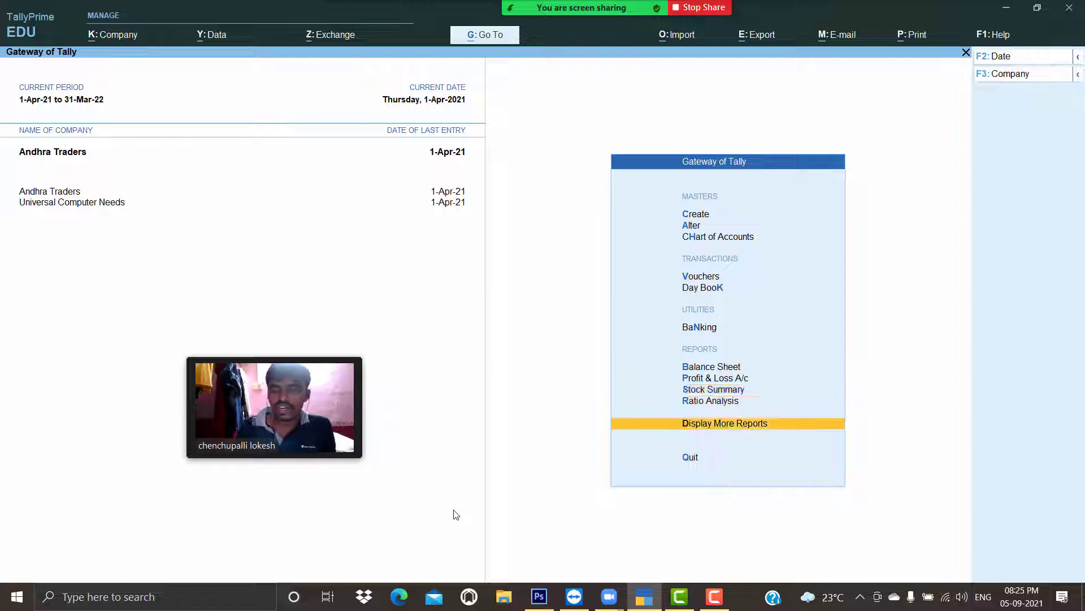
key("Return")
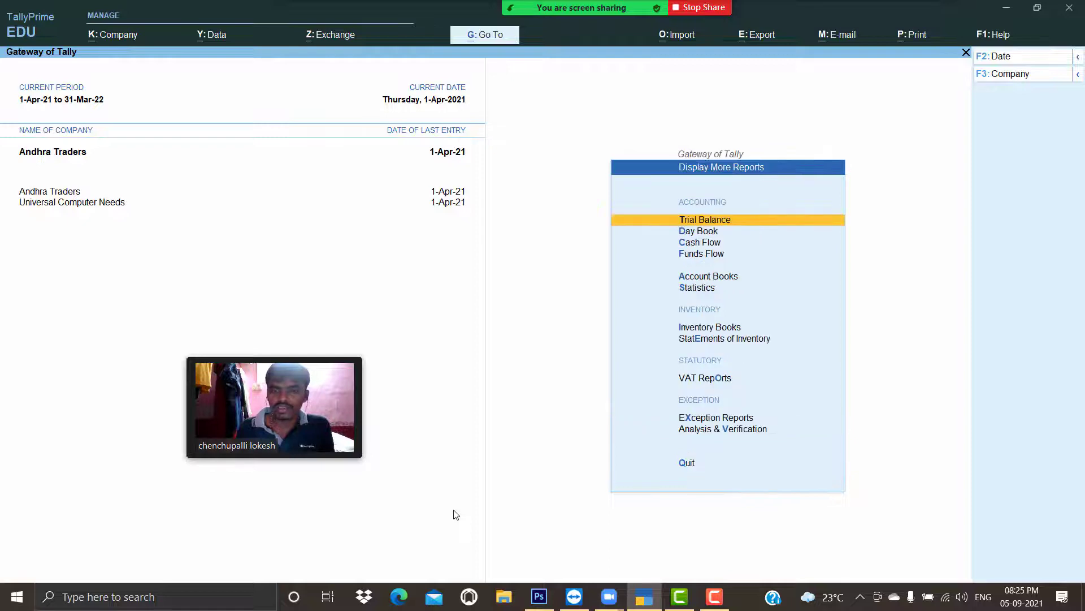
key("Down")
key("Down")
key("Down")
key("Down")
key("Down")
key("Down")
key("Down")
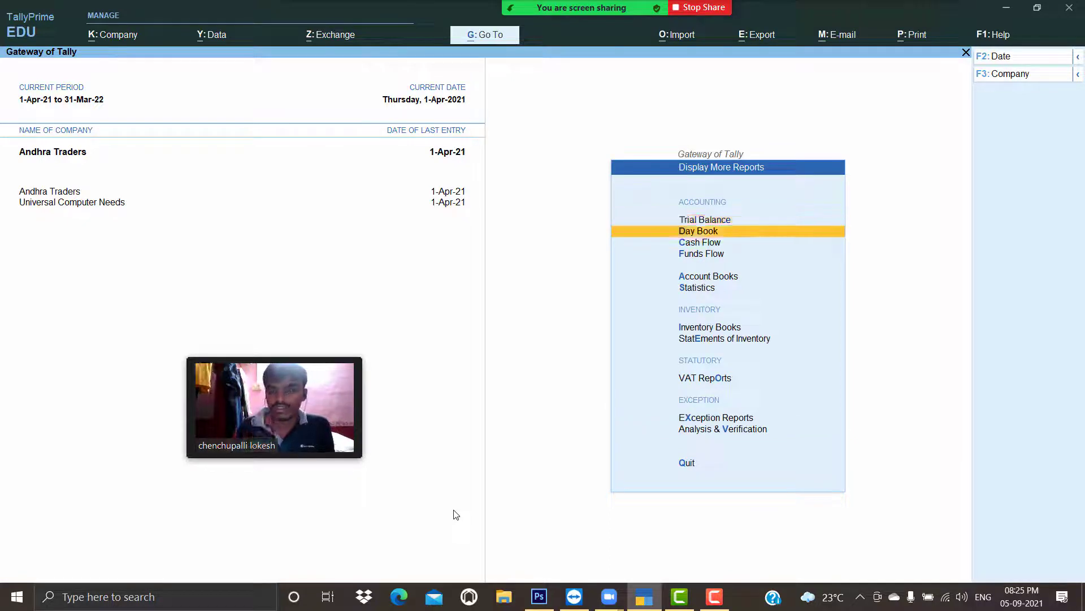
key("Down")
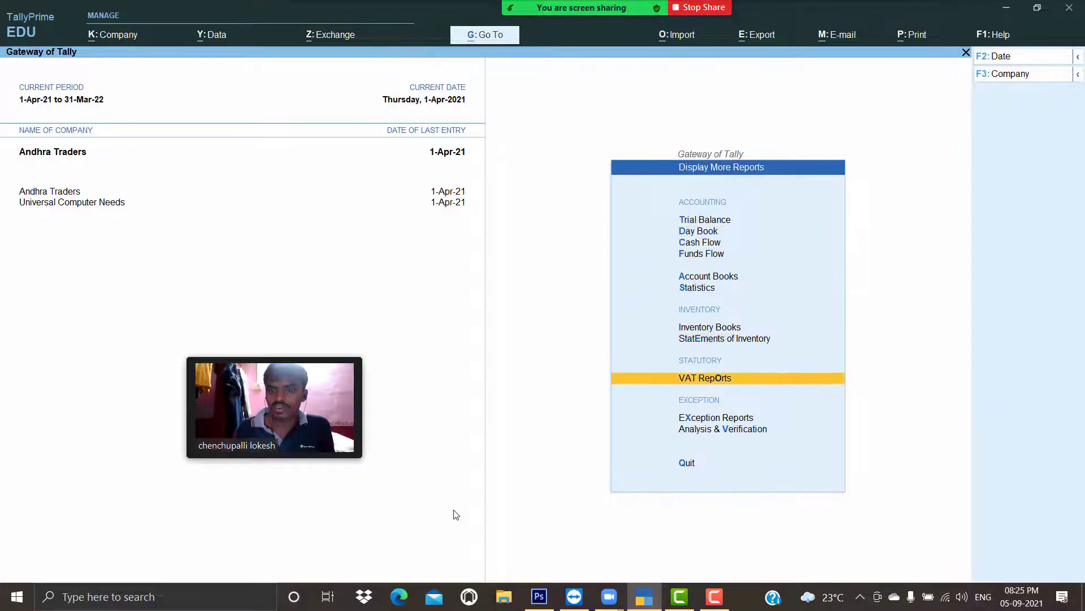
key("Return")
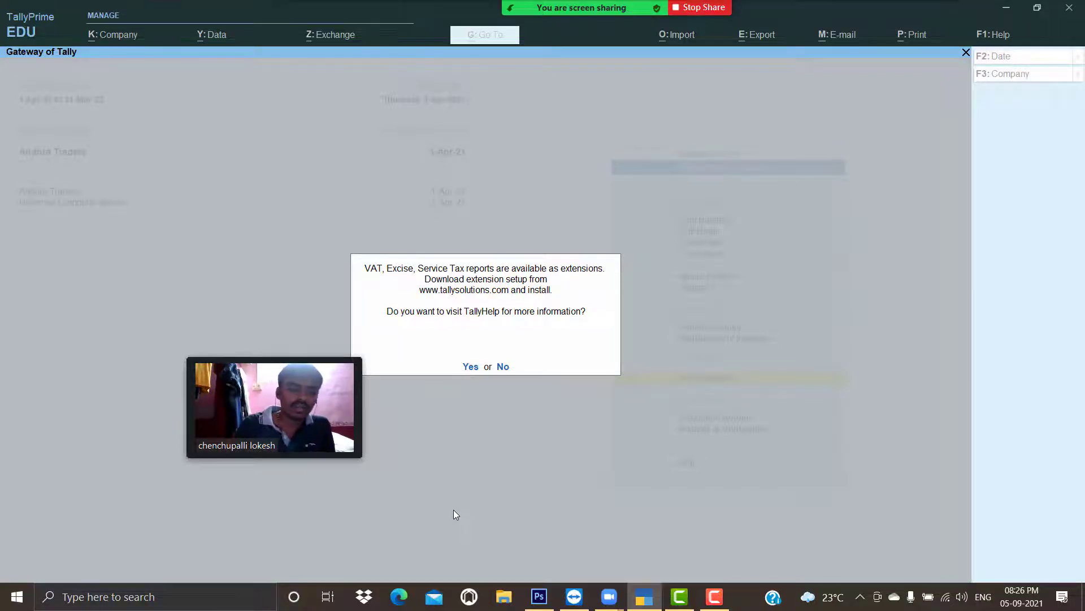
key("n")
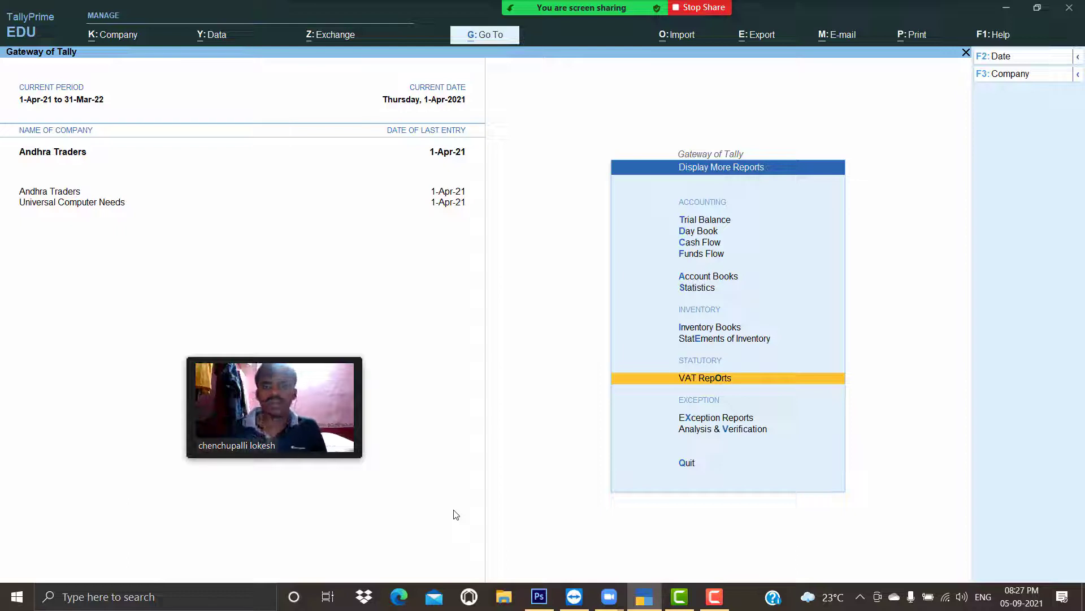
left_click(1017, 78)
key("Up")
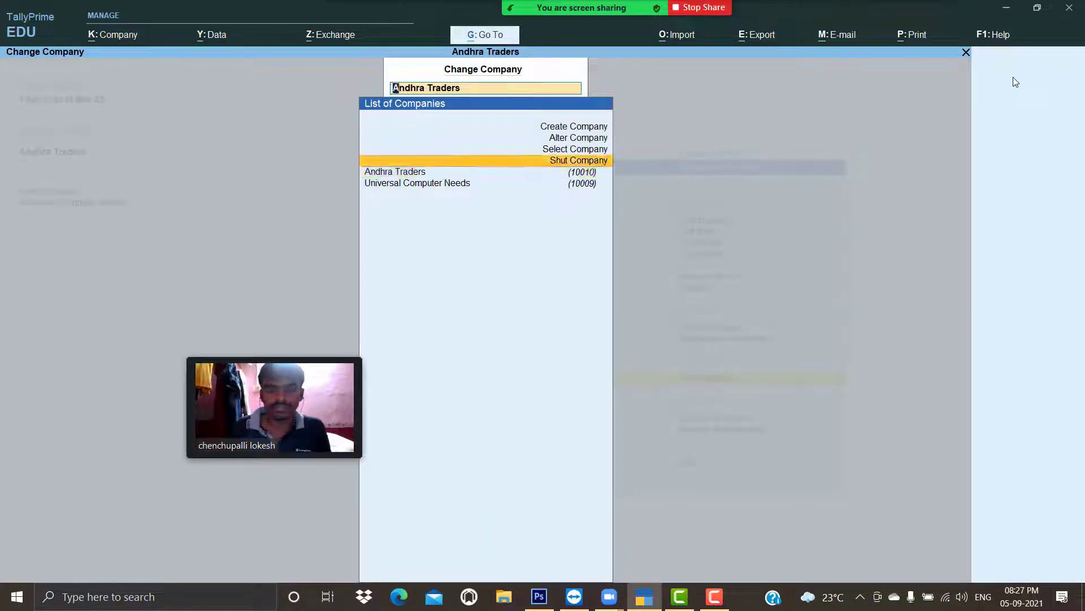
key("Down")
key("Return")
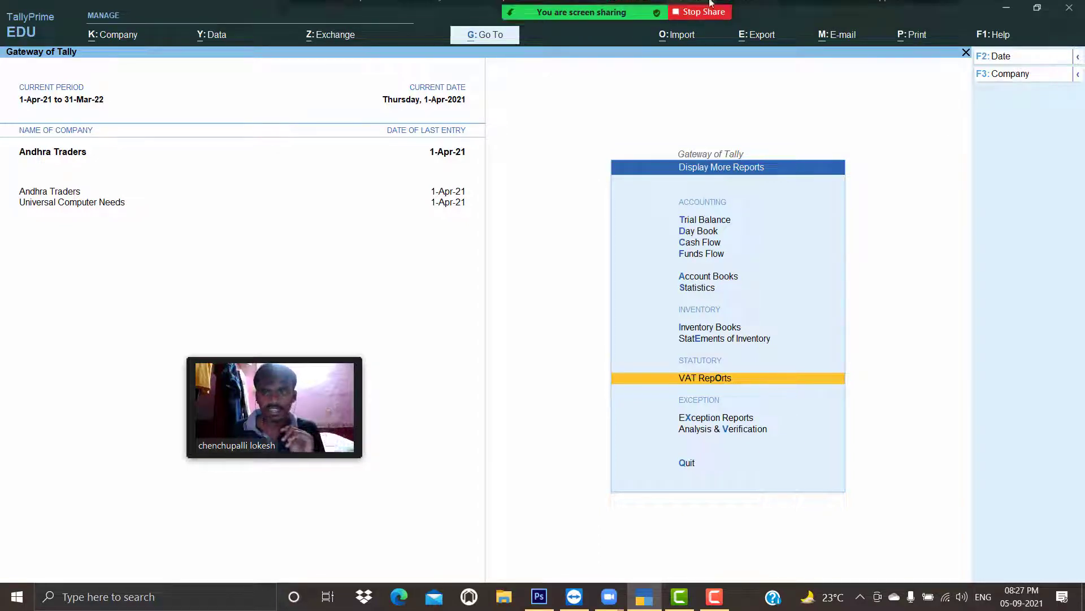
Shut the company Andhra Traders and confirm closing its open reports, vouchers and masters
left_click(1018, 73)
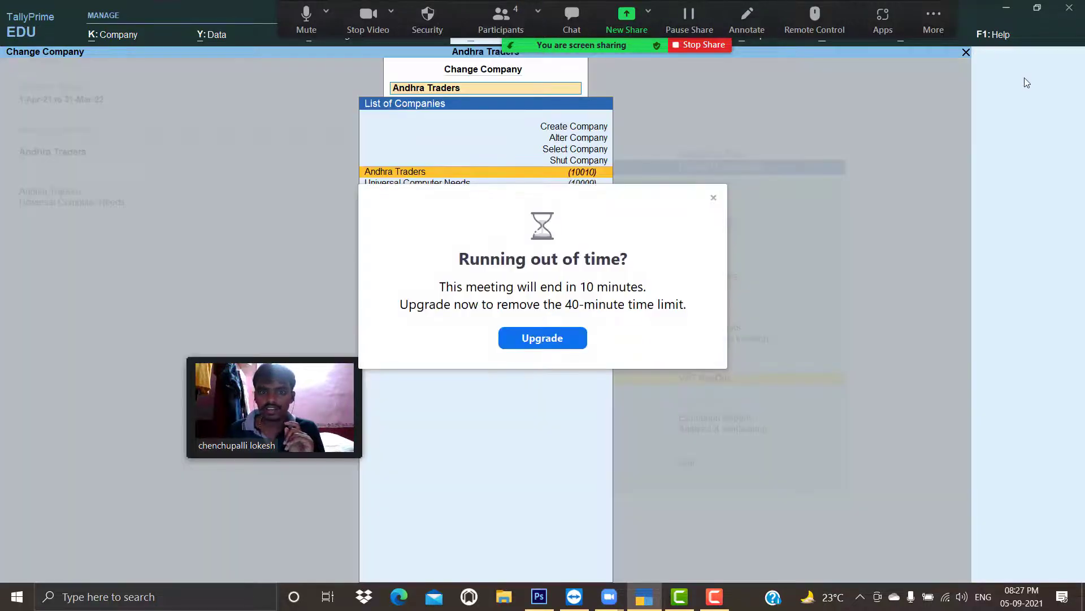
left_click(714, 198)
key("Up")
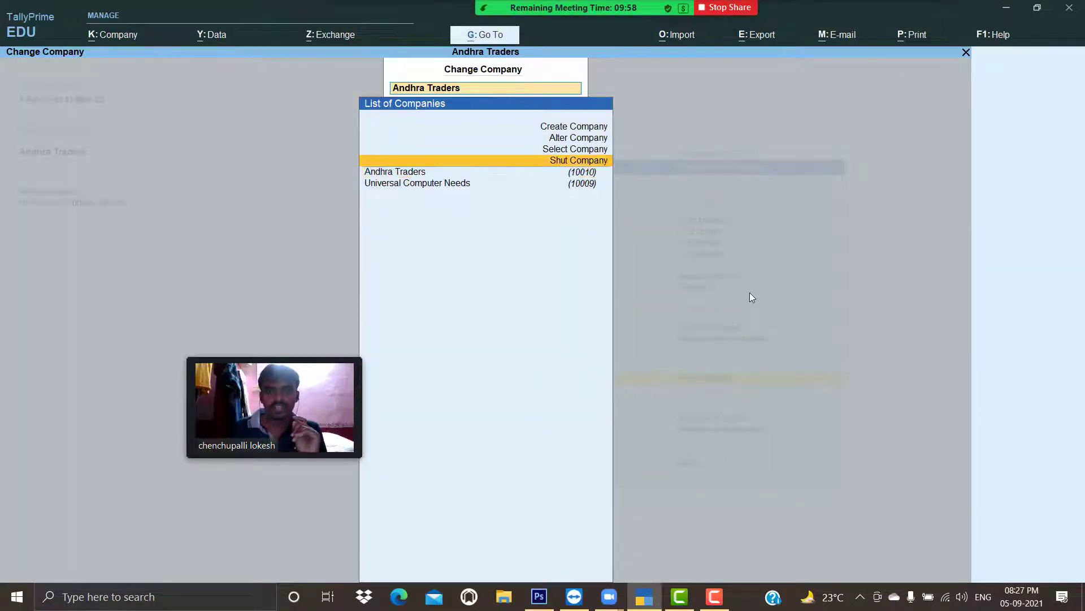
key("Return")
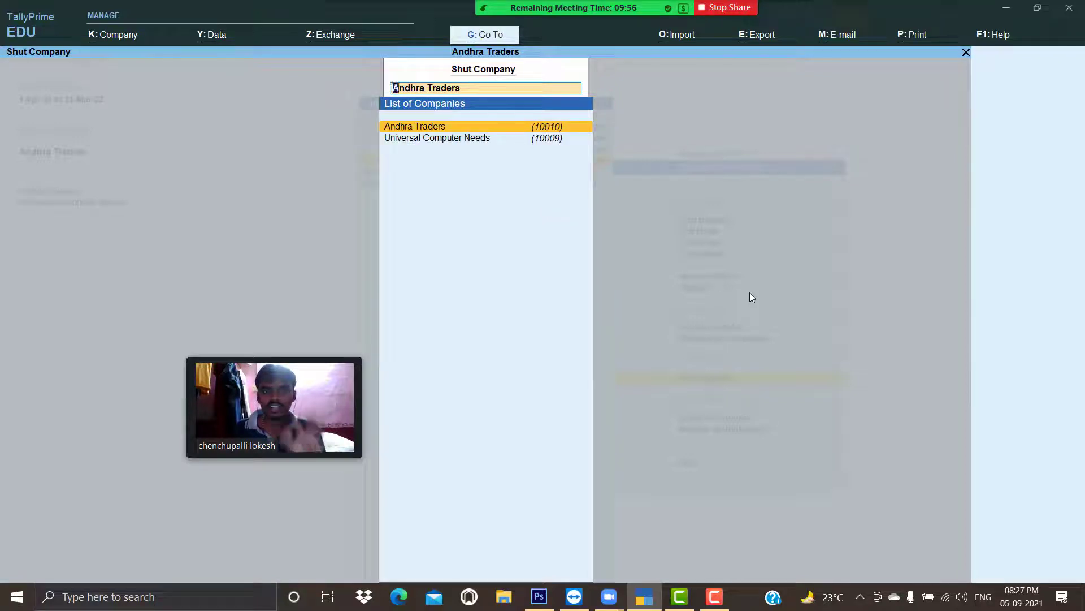
key("Return")
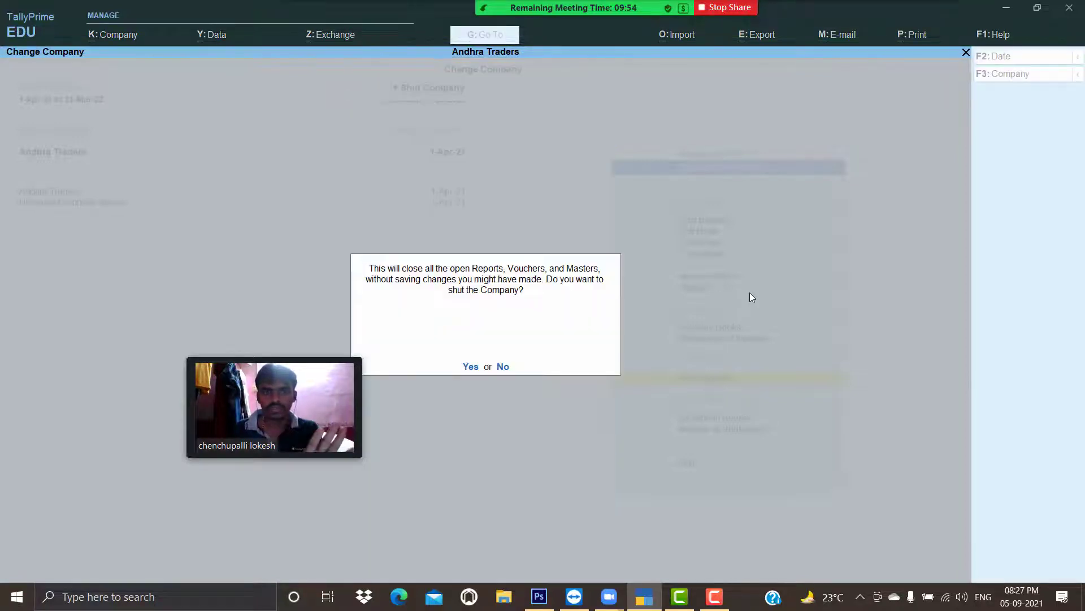
key("Return")
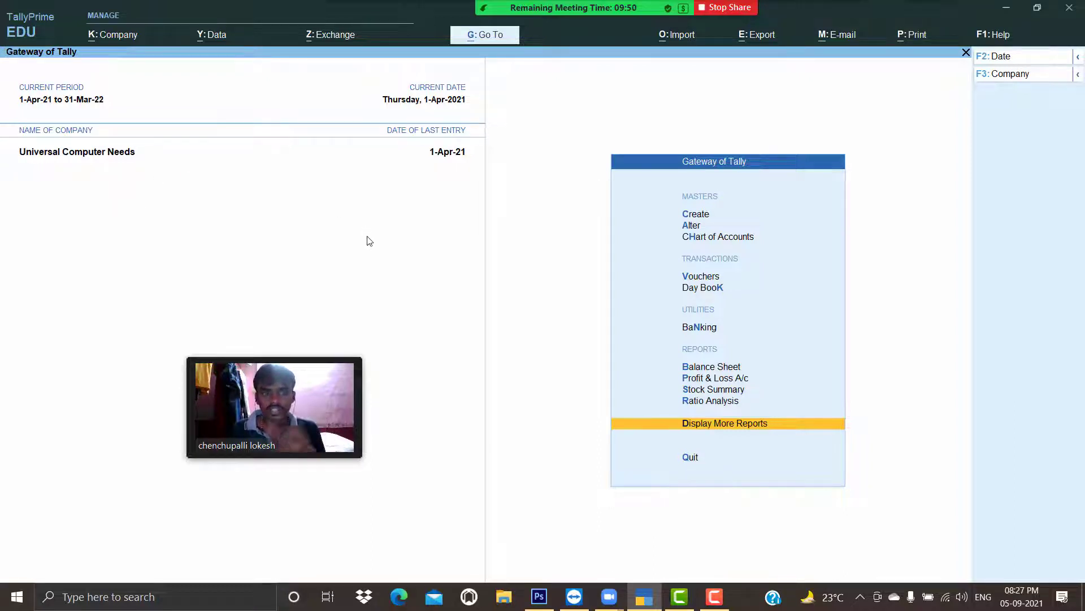
Shut the remaining open company, Universal Computer Needs, and confirm the closure
left_click(1020, 82)
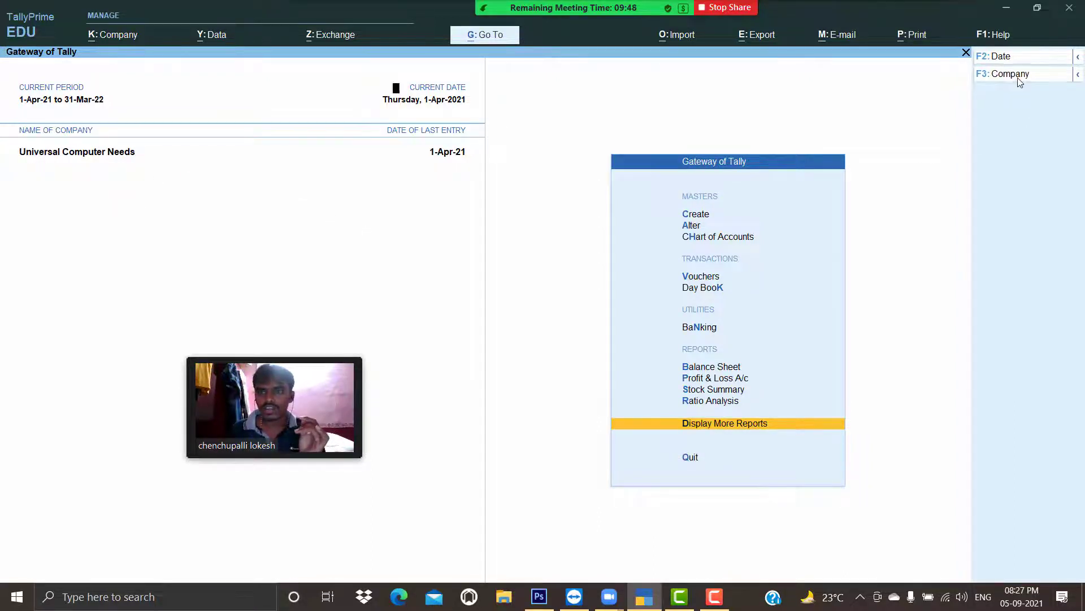
key("Up")
key("Return")
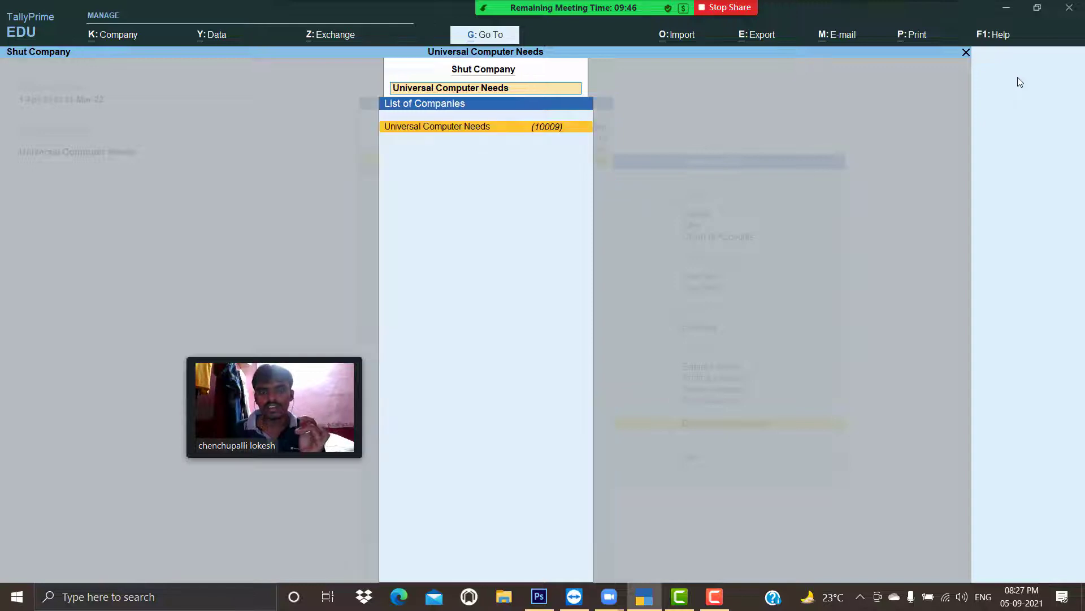
key("Return")
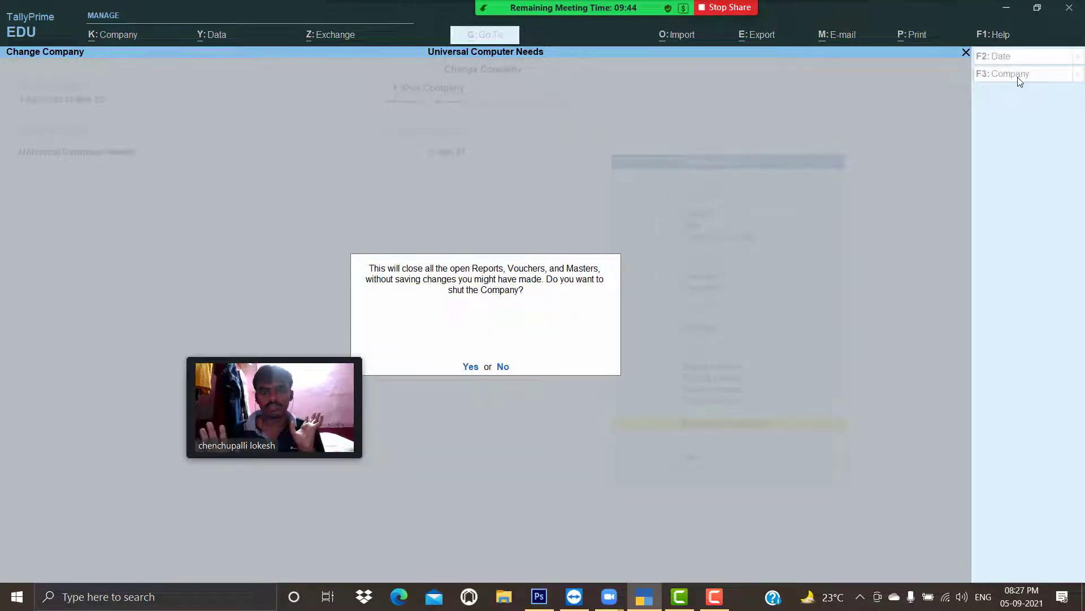
key("Return")
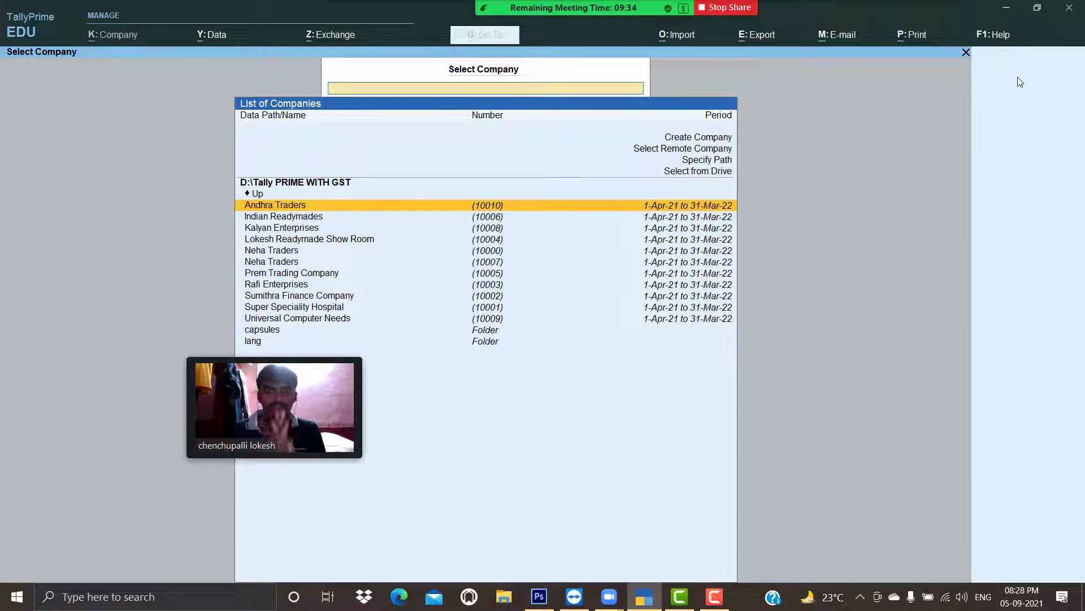
Start creating a new company and name it Latha Traders
key("Up")
key("Up")
key("Up")
key("Up")
key("Up")
key("Up")
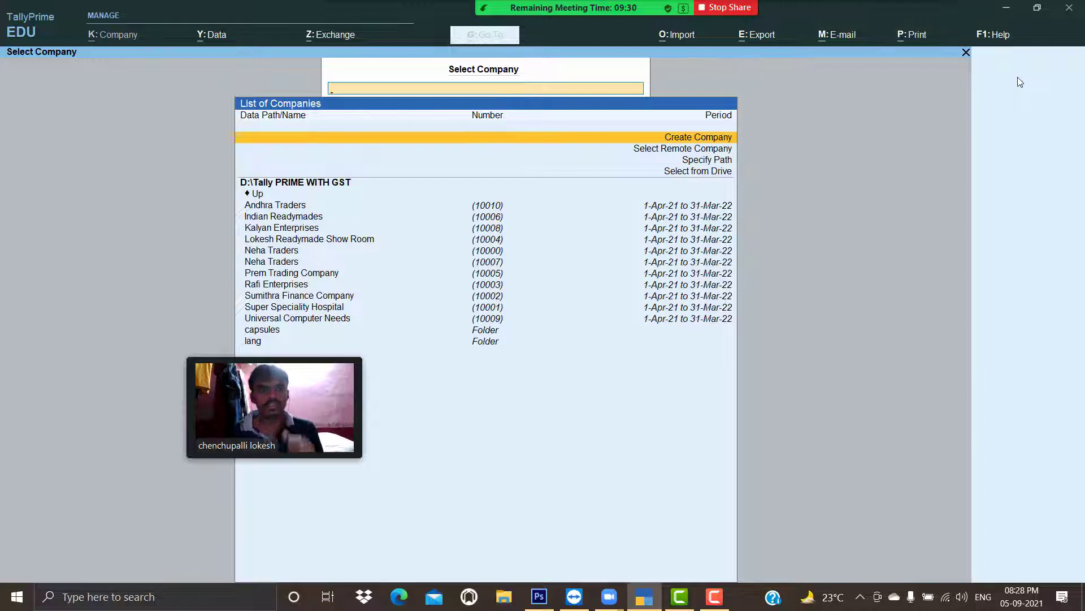
key("Return")
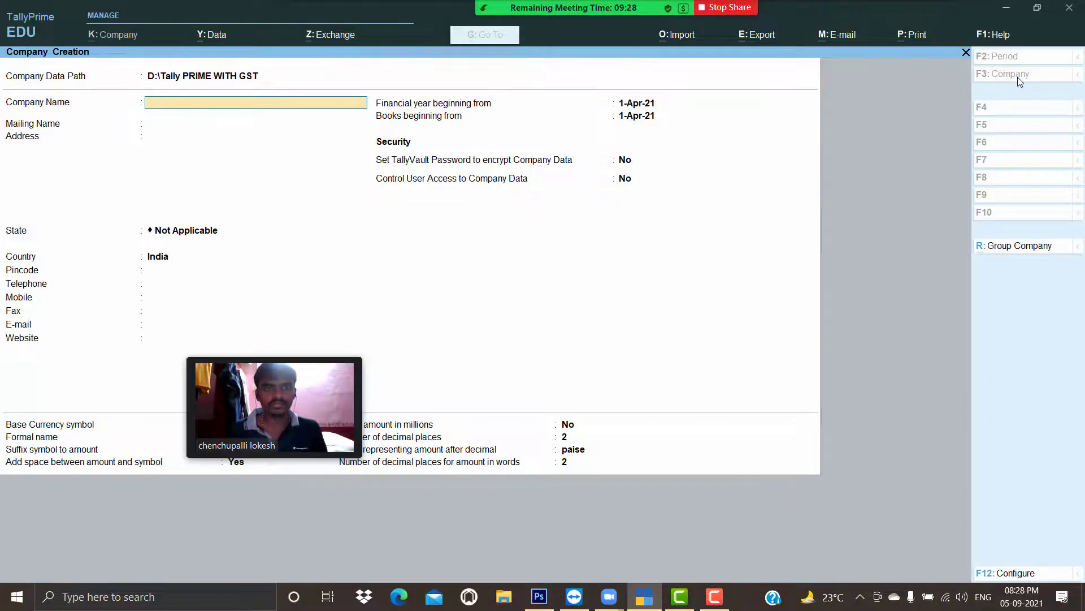
type("Lath")
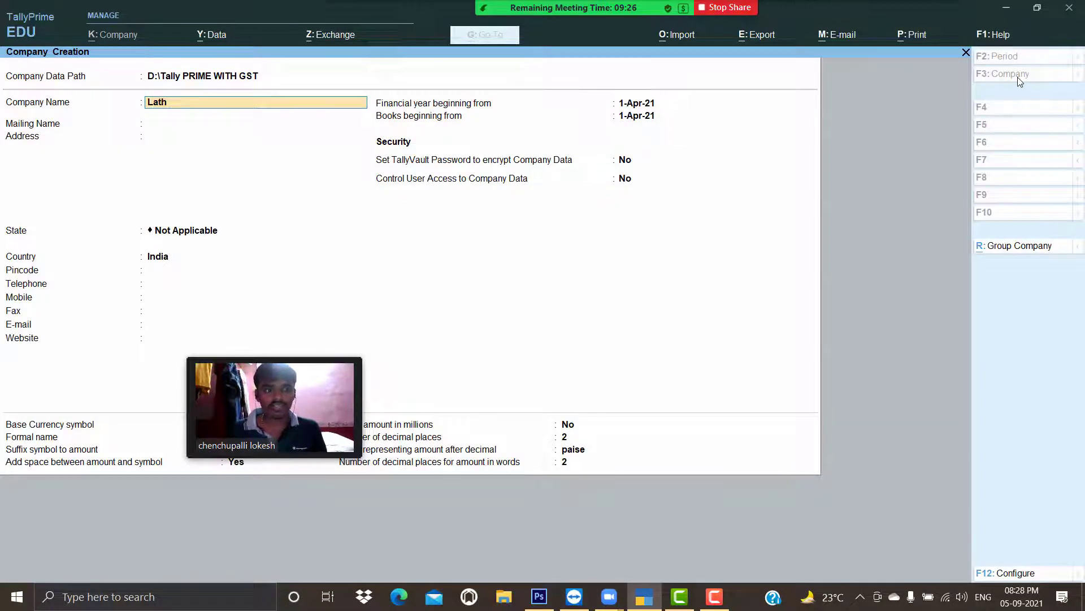
type("a Traders")
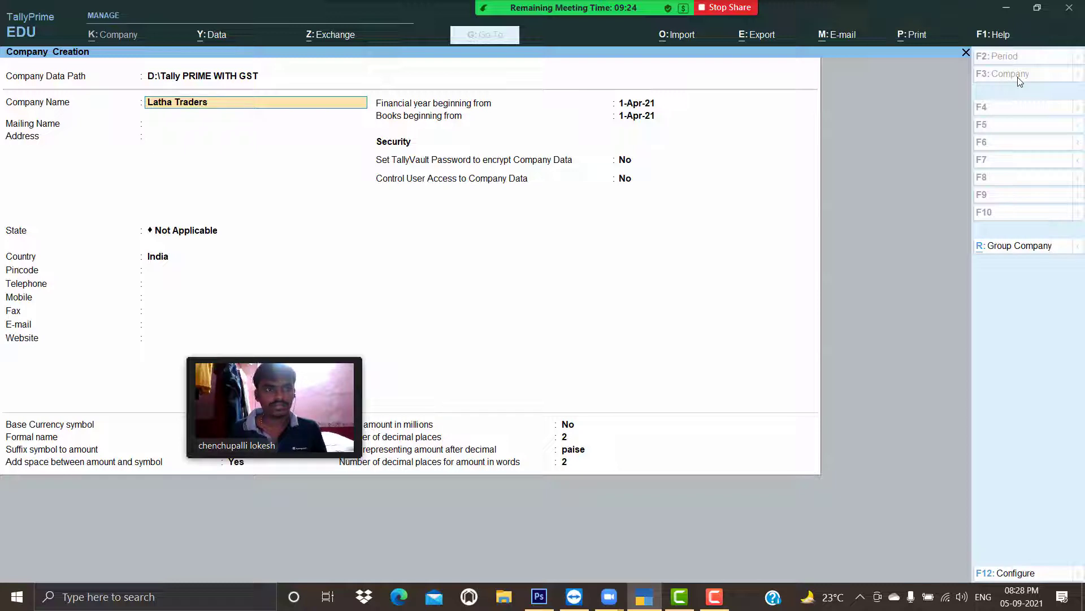
Keep the default mailing name, leave the address and contact details blank, and set the company's state to Andhra Pradesh
key("Return")
key("Return")
key("Down")
key("Down")
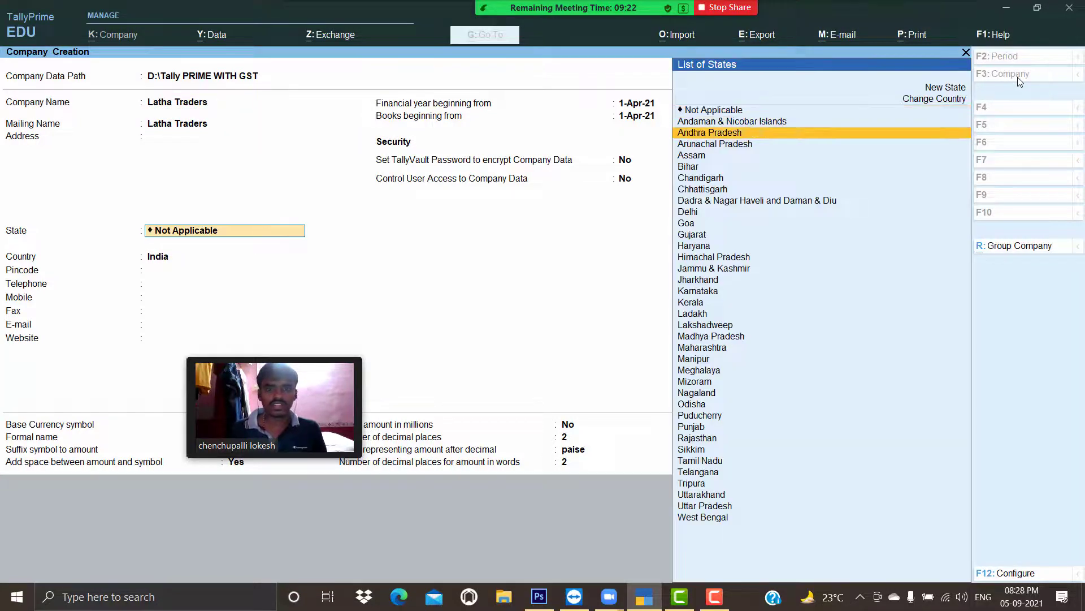
key("Return")
key("Return")
key("Return")
key("Return")
key("Return")
key("Return")
key("Return")
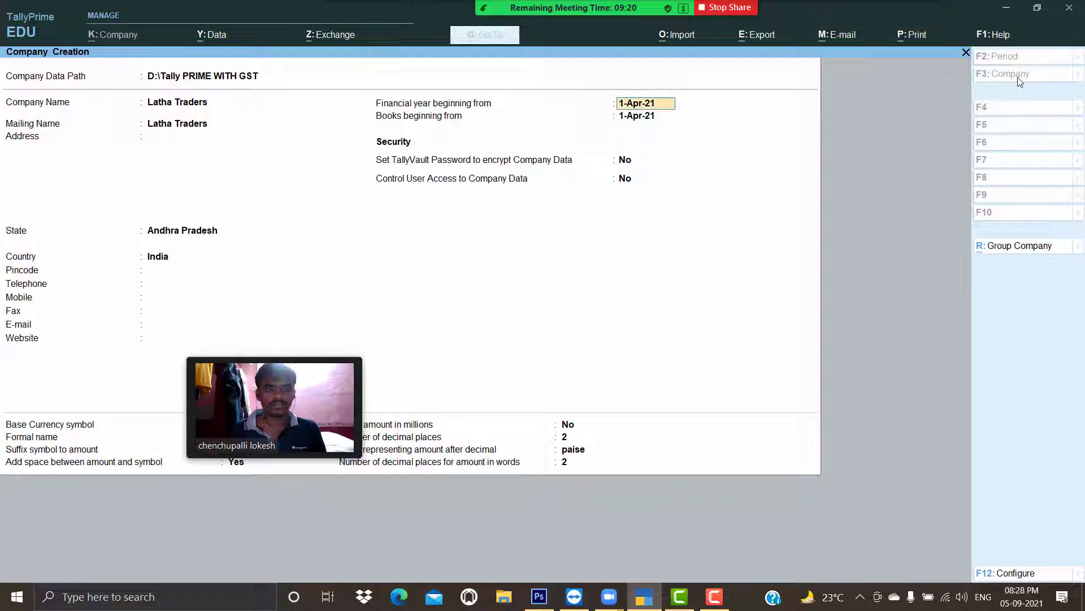
Keep the 1-Apr-21 financial year and books dates, enable TallyVault encryption for the company data, and enter and confirm the TallyVault password
key("Return")
key("Return")
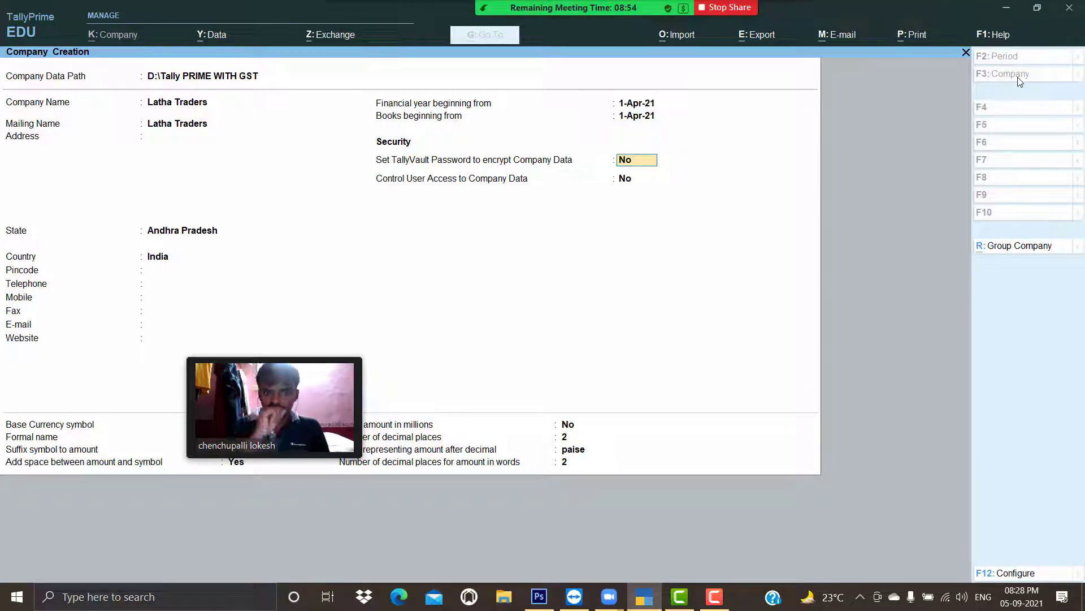
type("y")
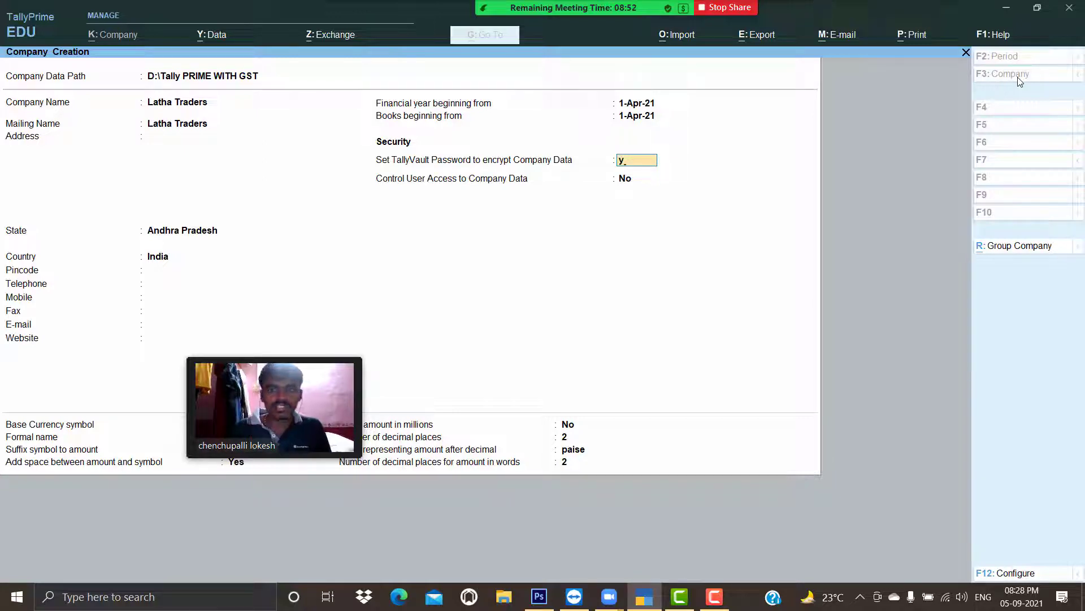
key("Return")
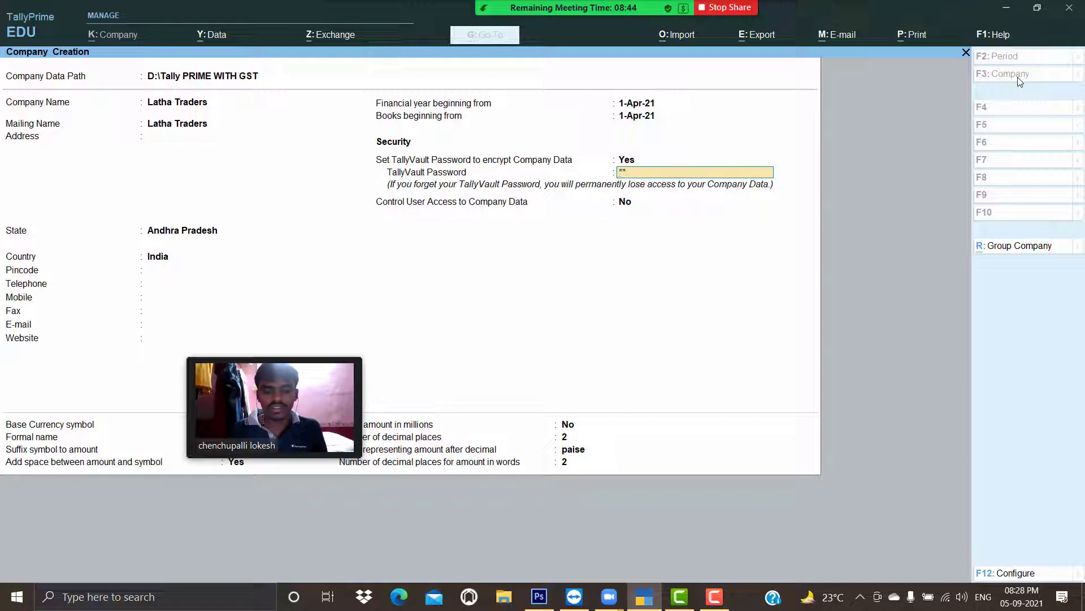
type("********")
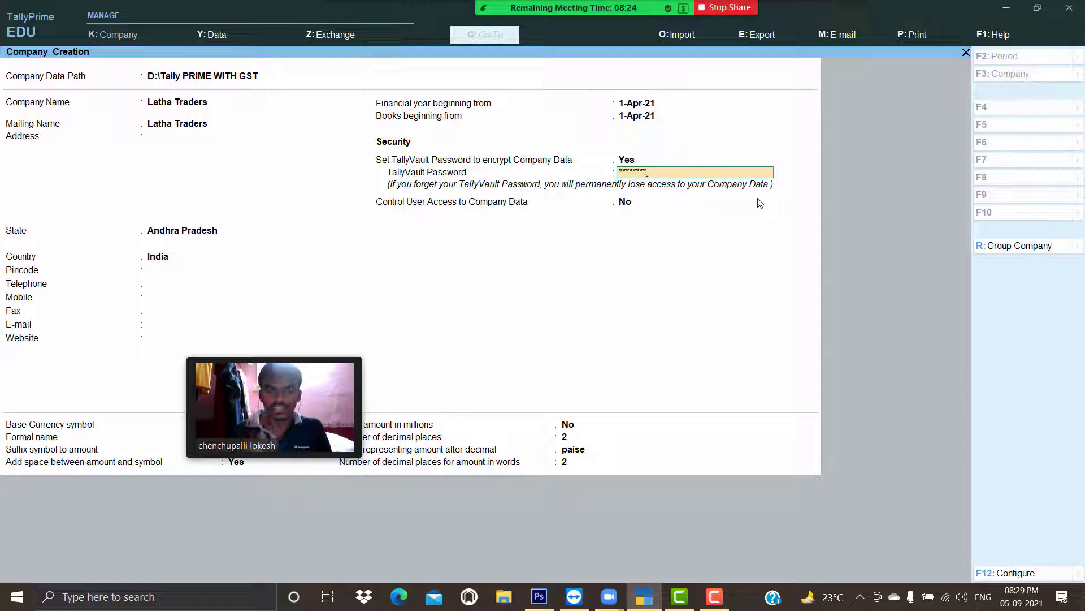
key("Return")
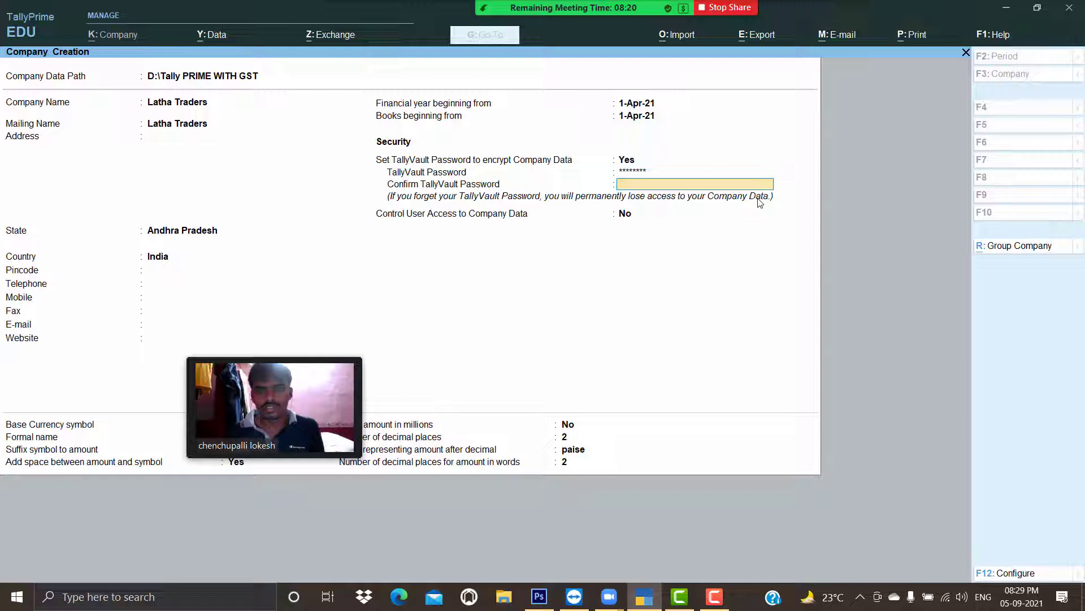
type("****")
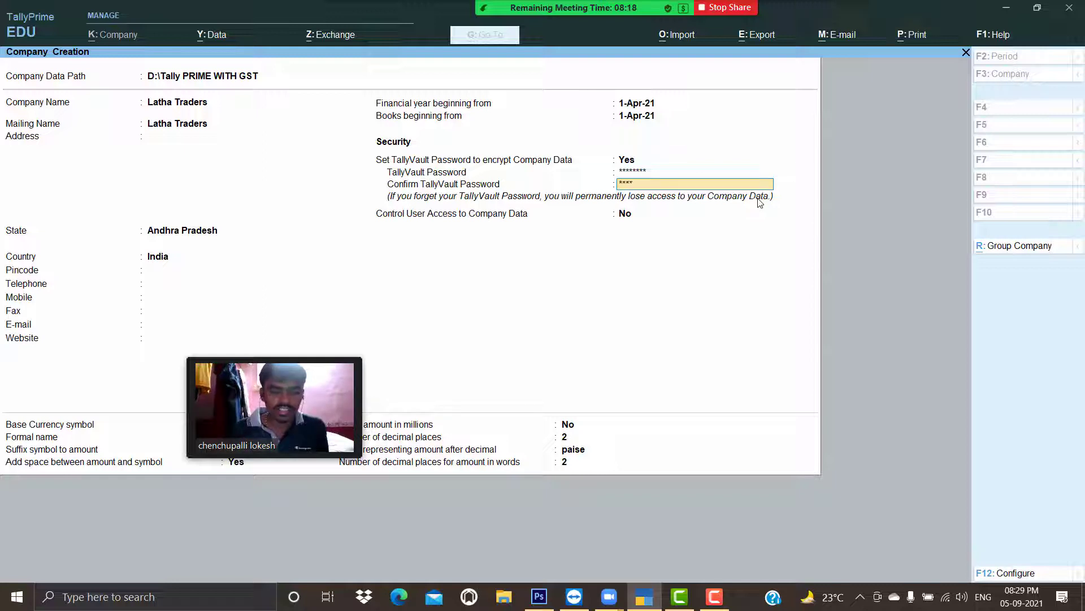
type("*")
key("Return")
key("Return")
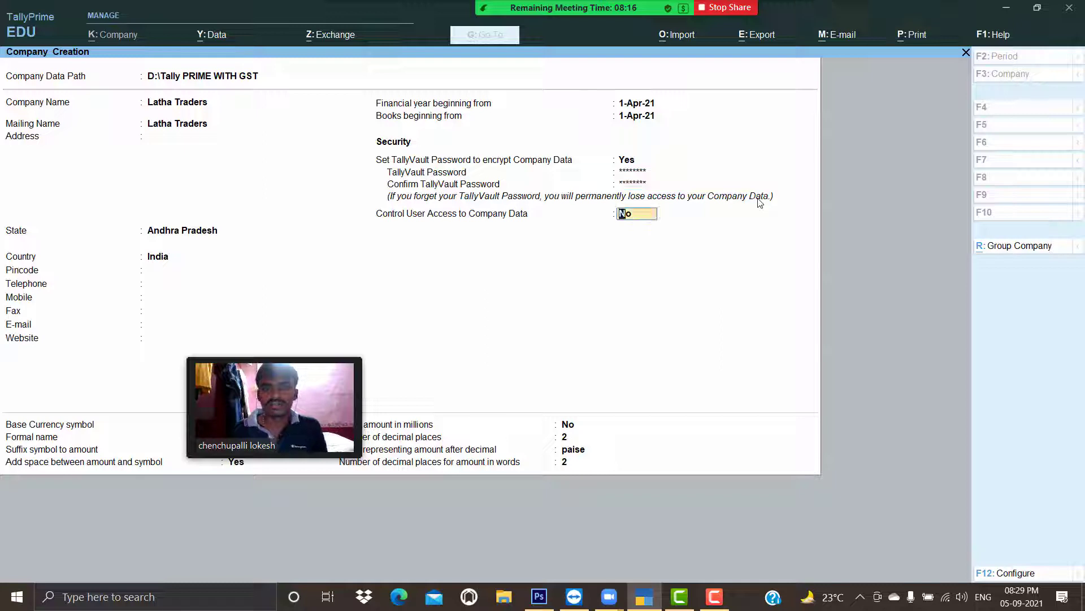
Leave user access control off, keep the default base currency settings, and accept the creation of Latha Traders
key("Return")
key("Return")
key("Return")
key("Return")
key("Return")
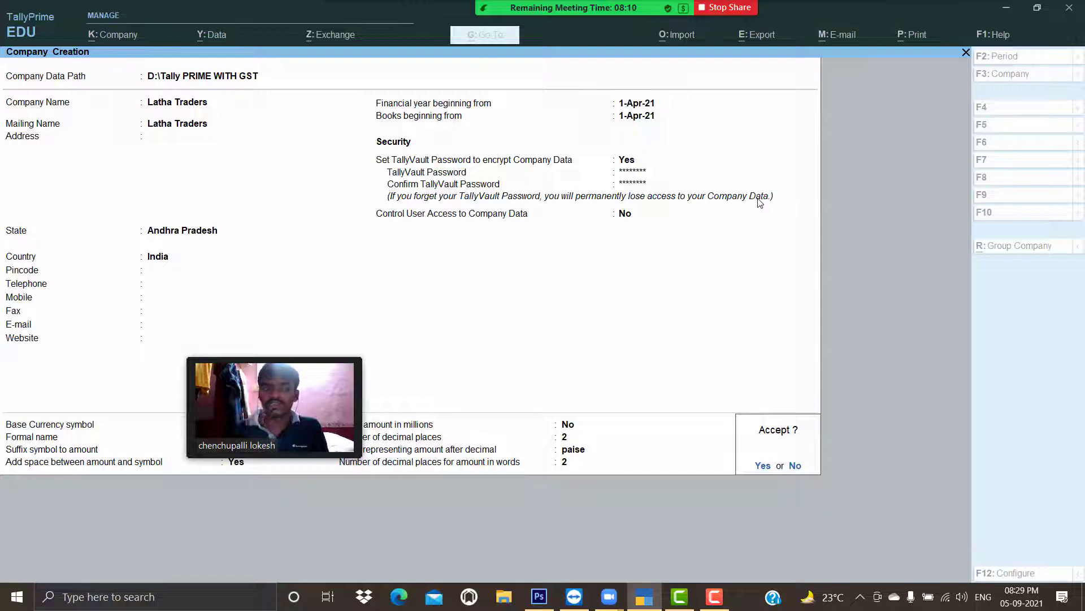
key("Return")
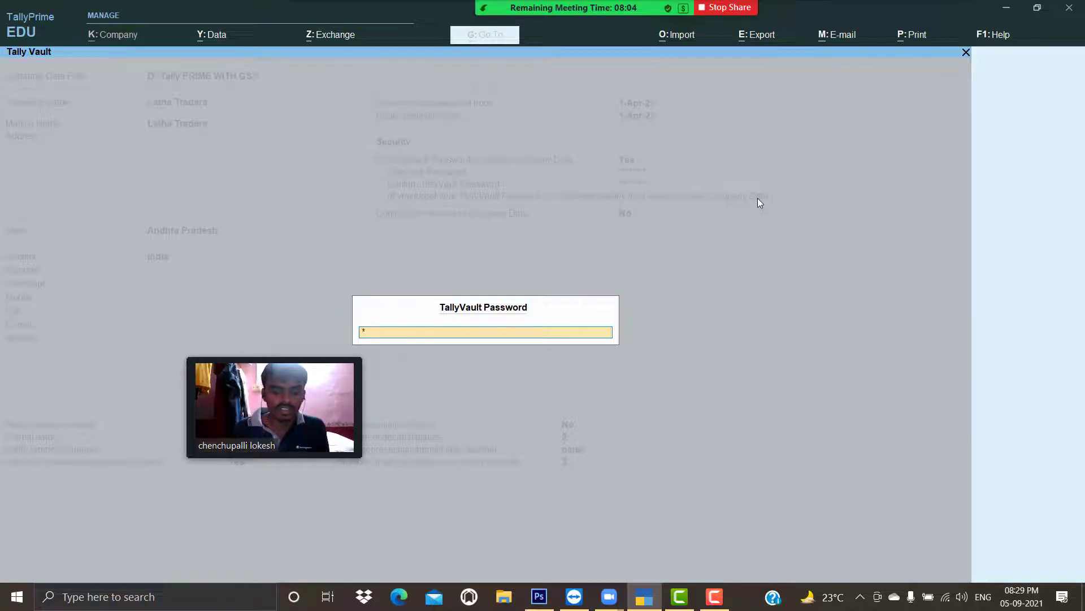
Unlock the new company by entering its TallyVault password and accept the default company features
type("*****")
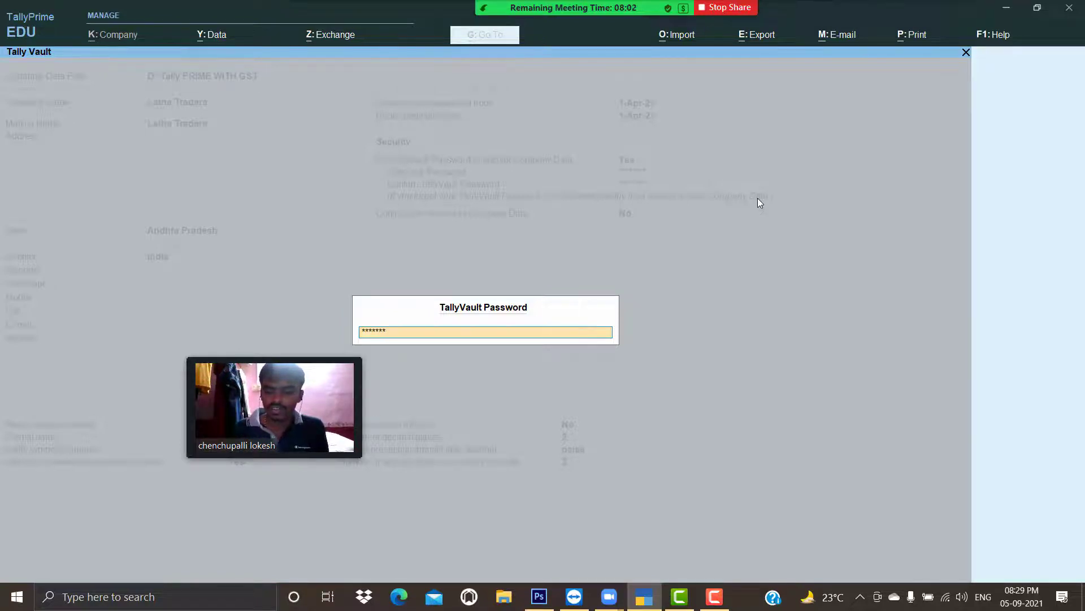
type("**")
key("Return")
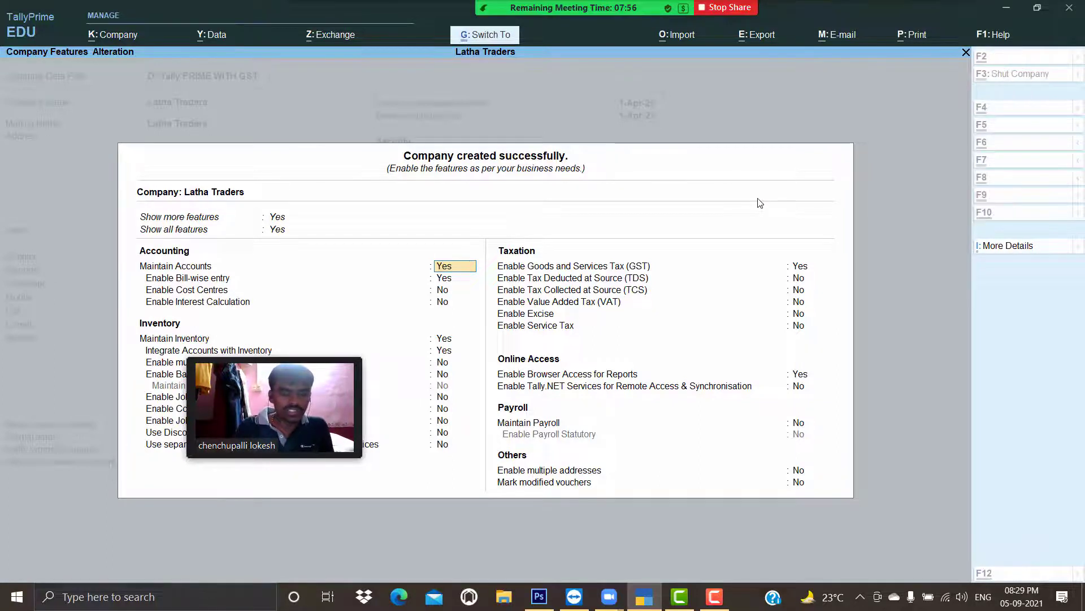
key("ctrl+a")
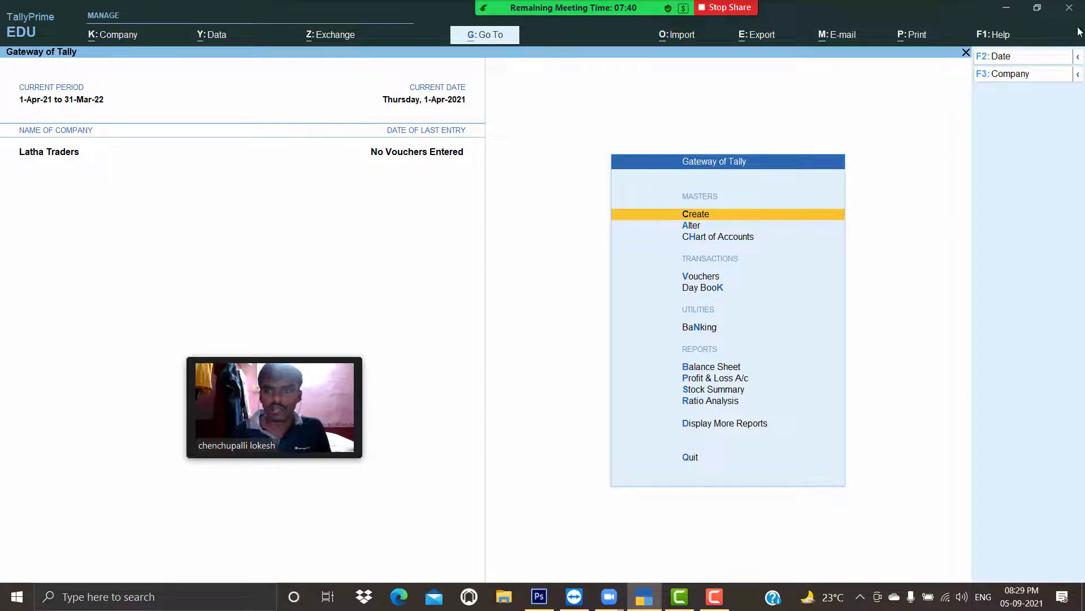
Shut the company Latha Traders and confirm closing its open reports, vouchers and masters
left_click(1015, 80)
key("Up")
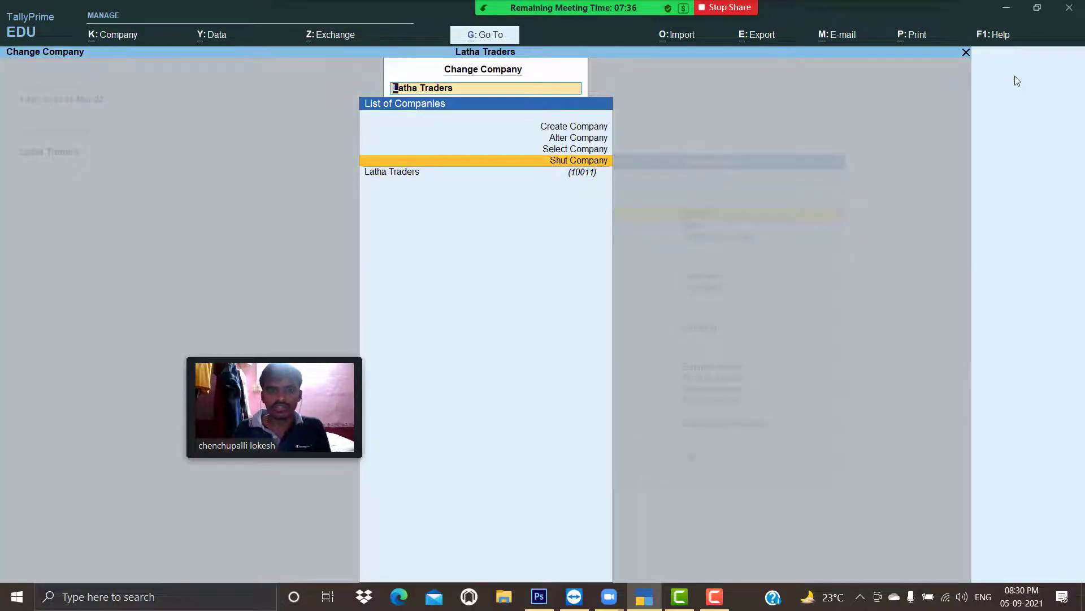
key("Return")
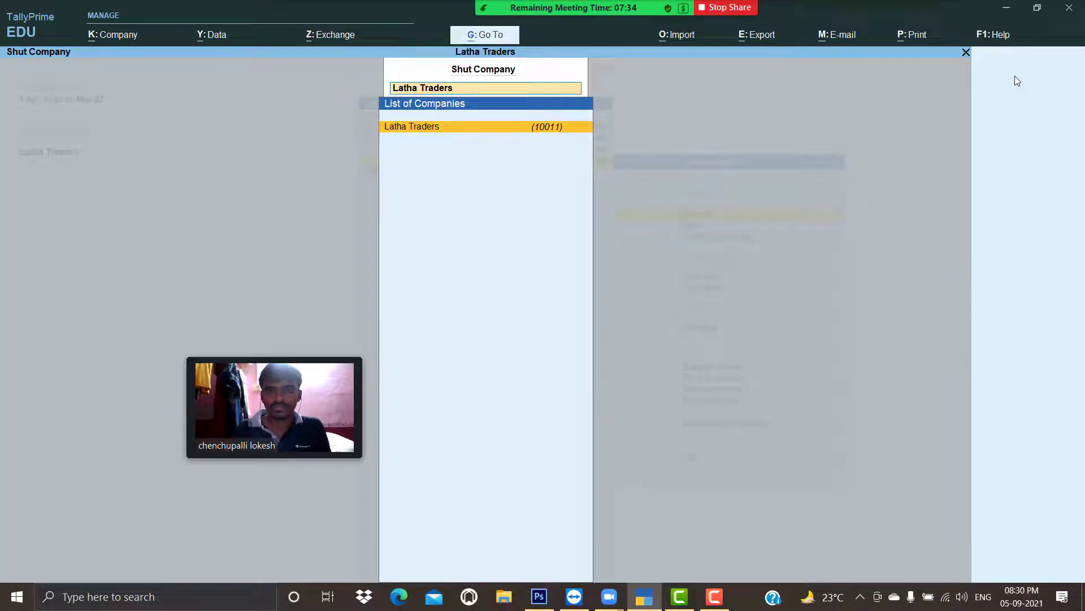
key("Return")
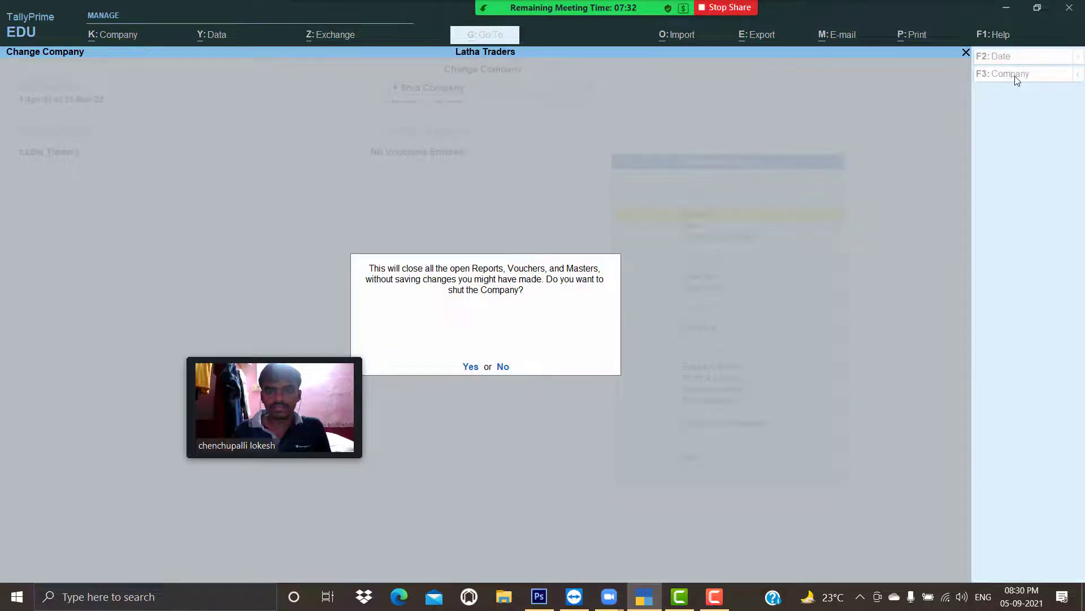
key("Return")
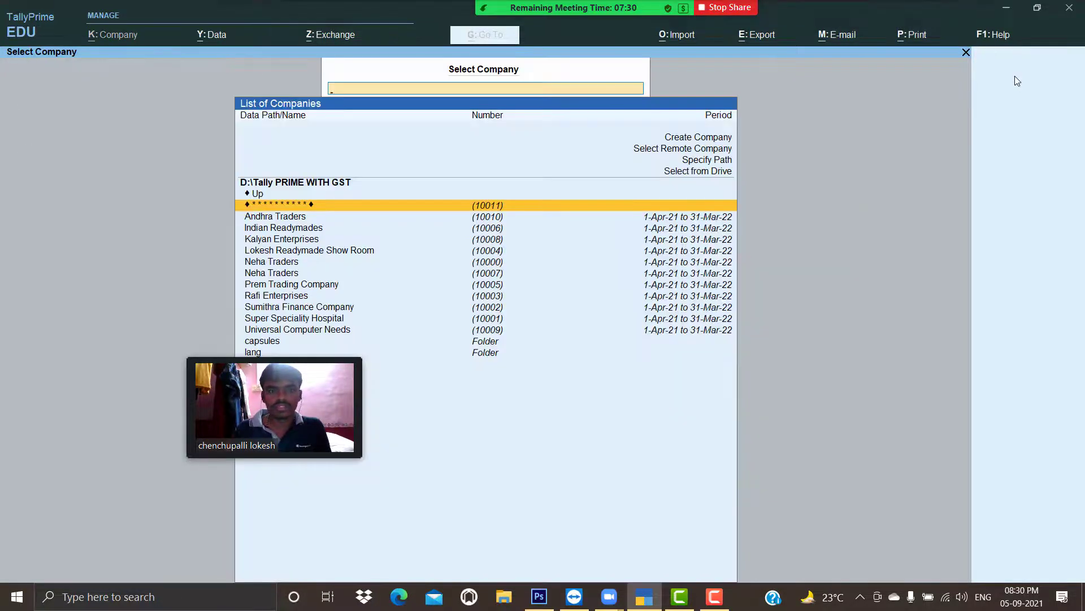
Examine the list of companies in the data path, comparing the encrypted company's masked entry with the unencrypted ones
key("Down")
key("Up")
key("Down")
key("Down")
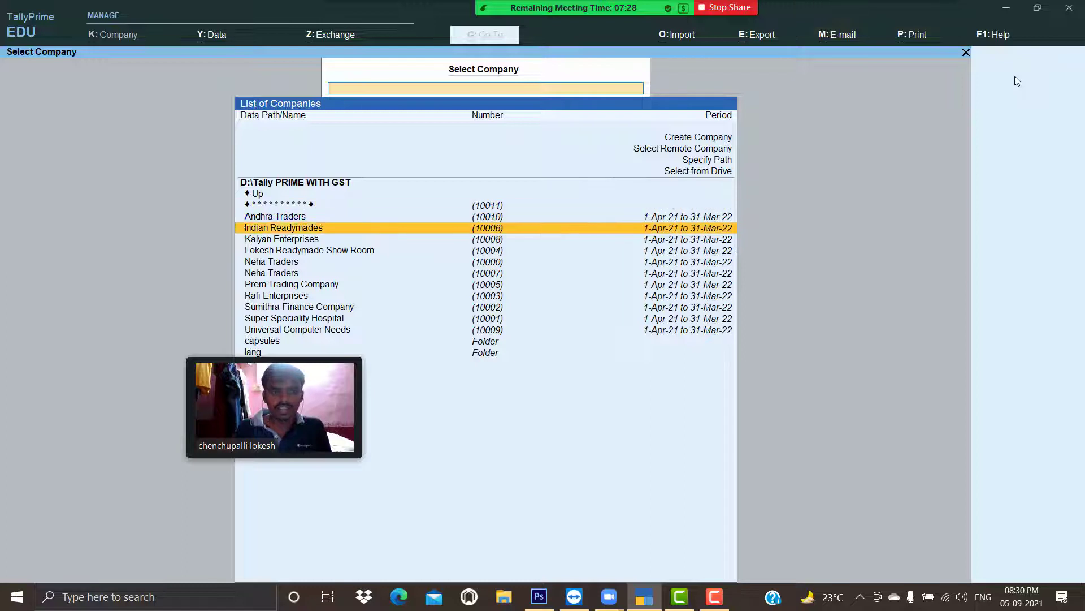
key("Down")
key("Down")
key("Down")
key("Down")
key("Down")
key("Down")
key("Down")
key("Down")
key("Down")
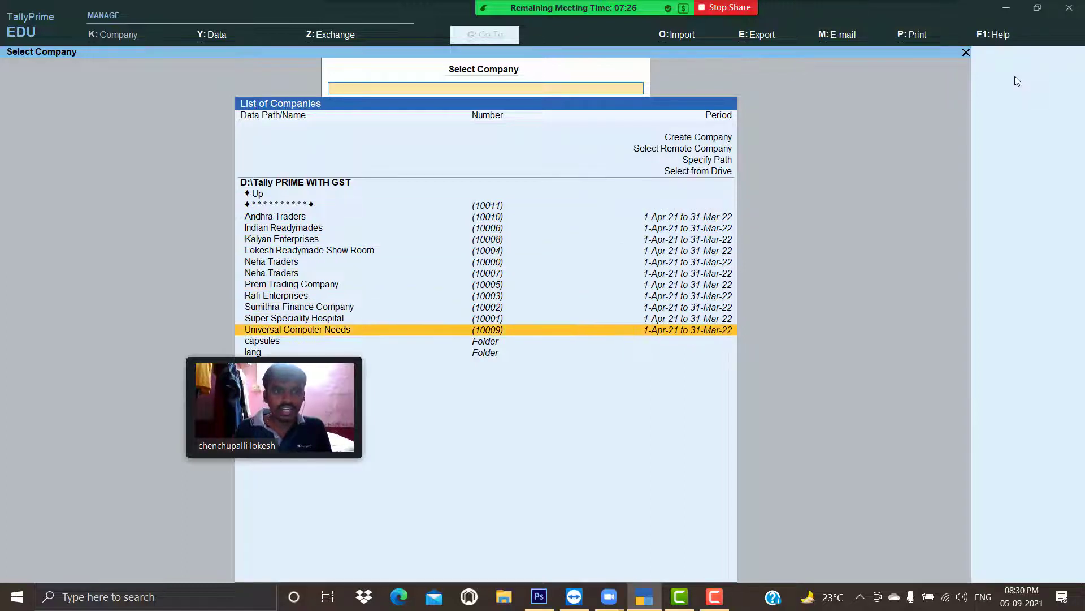
key("Down")
key("Down")
key("Up")
key("Up")
key("Up")
key("Up")
key("Up")
key("Up")
key("Up")
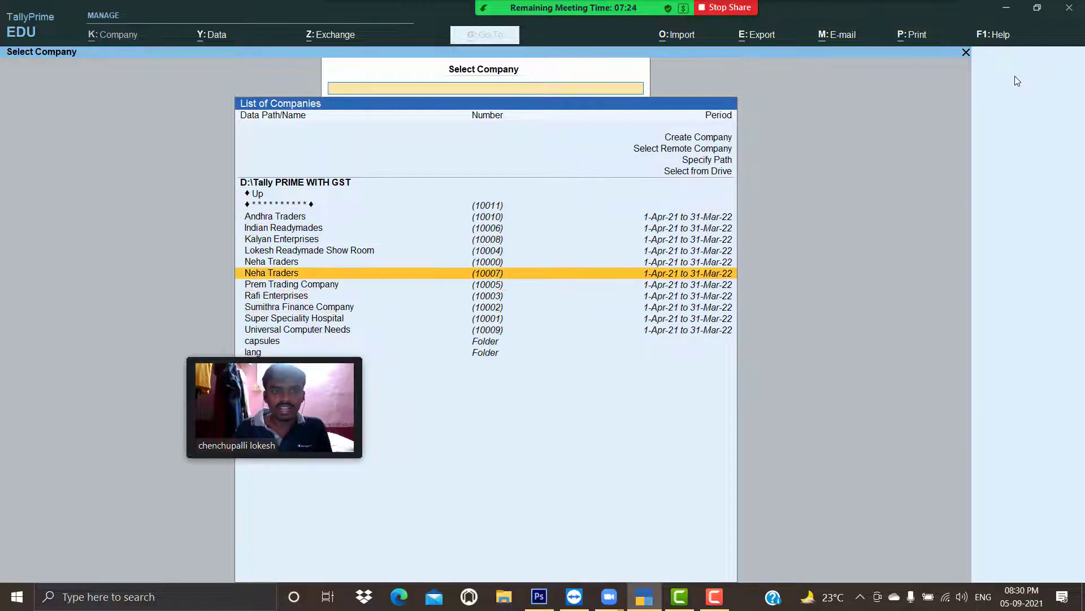
key("Up")
key("Up")
key("Up")
key("Up")
key("Up")
key("Up")
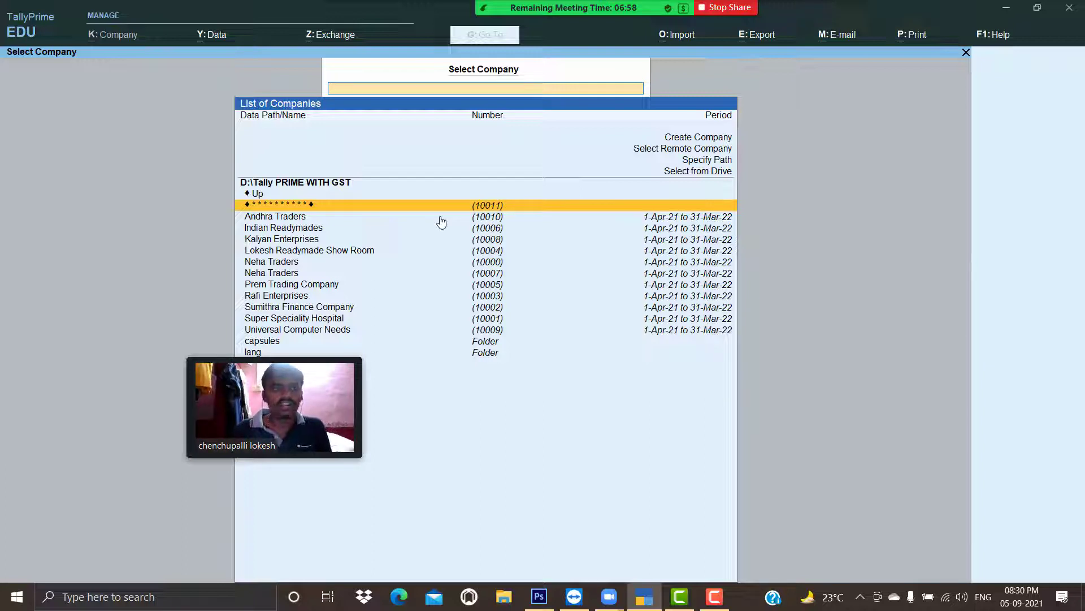
Open the encrypted company with the masked name by entering its TallyVault password
key("Return")
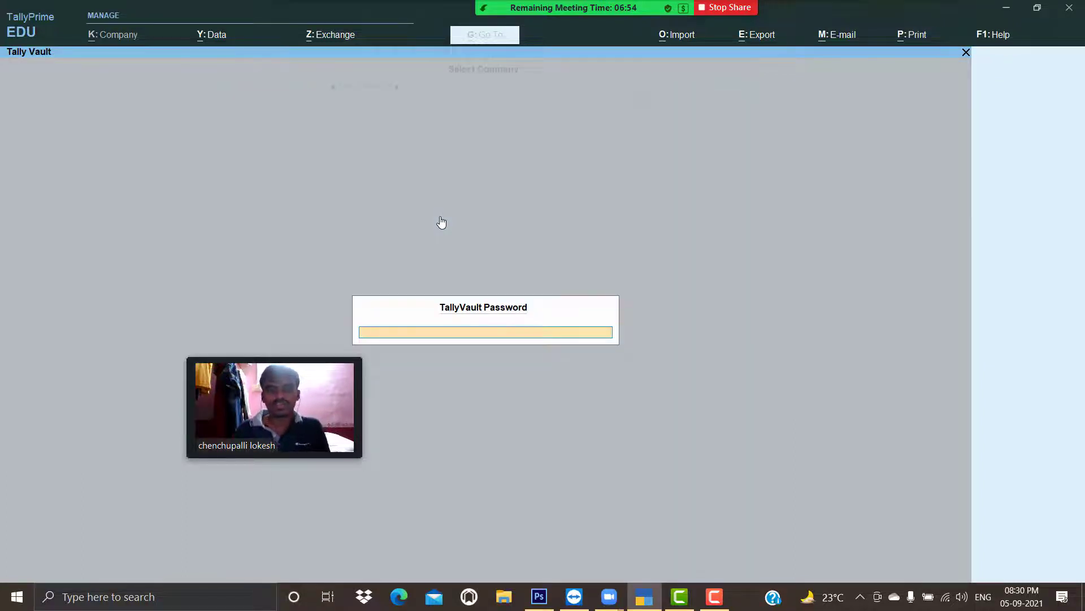
type("***")
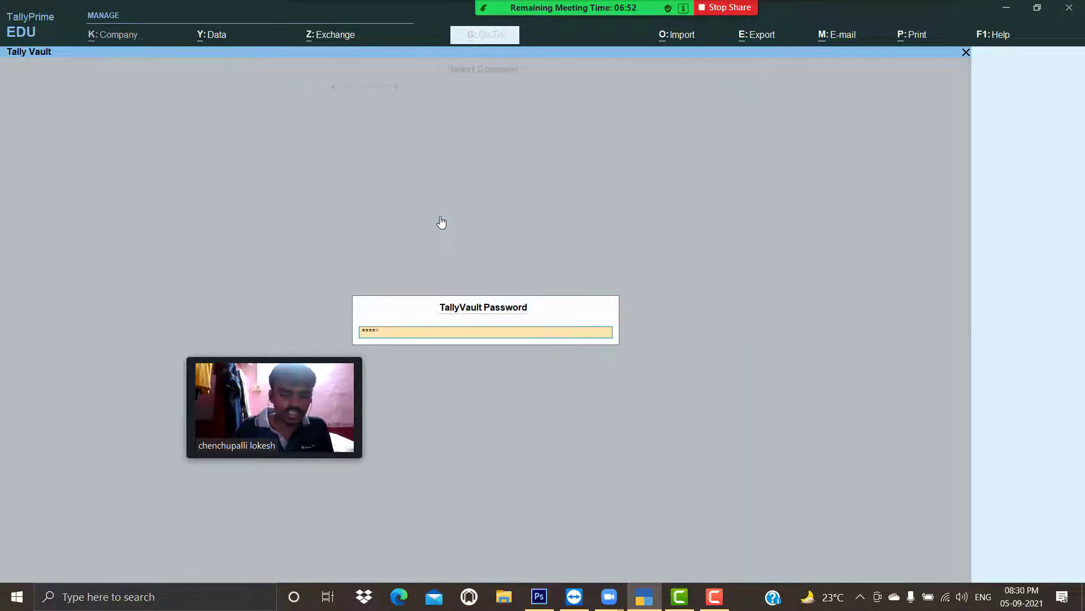
key("Return")
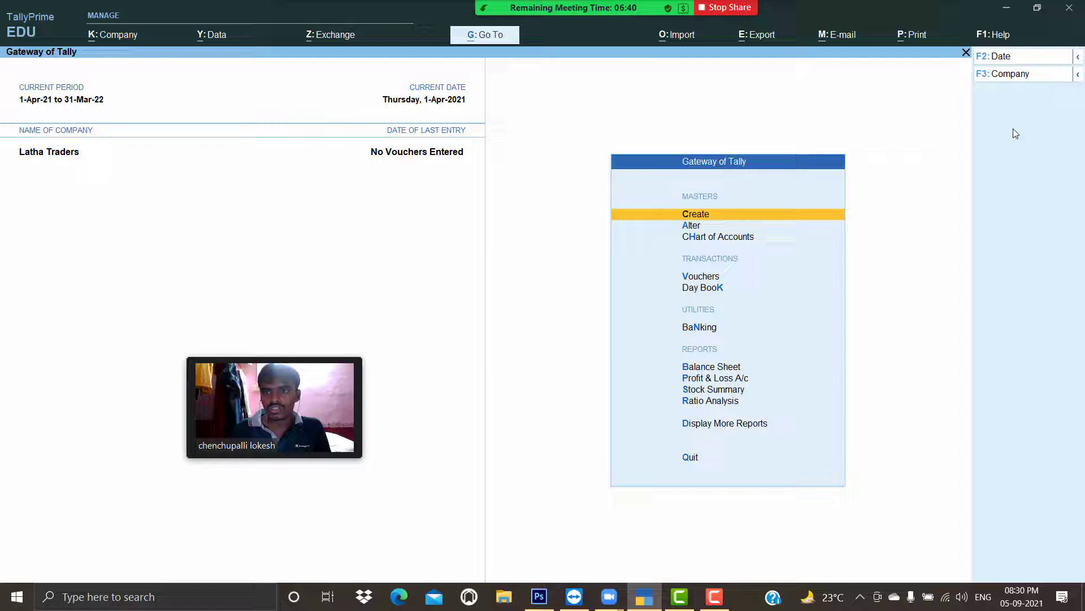
Shut Latha Traders again and confirm the closure
left_click(1018, 76)
key("Up")
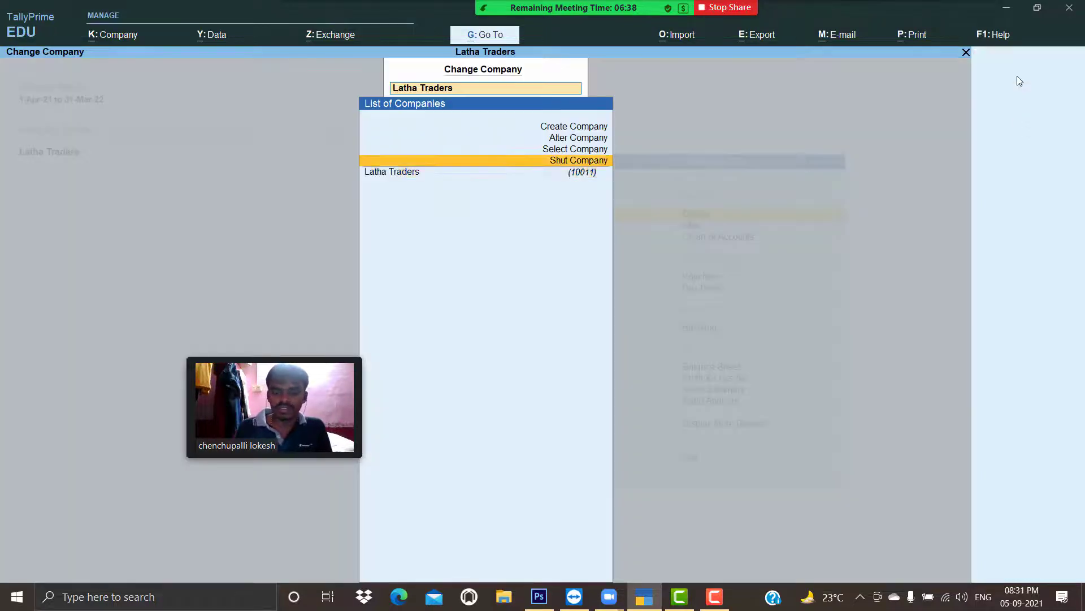
key("Return")
key("Return")
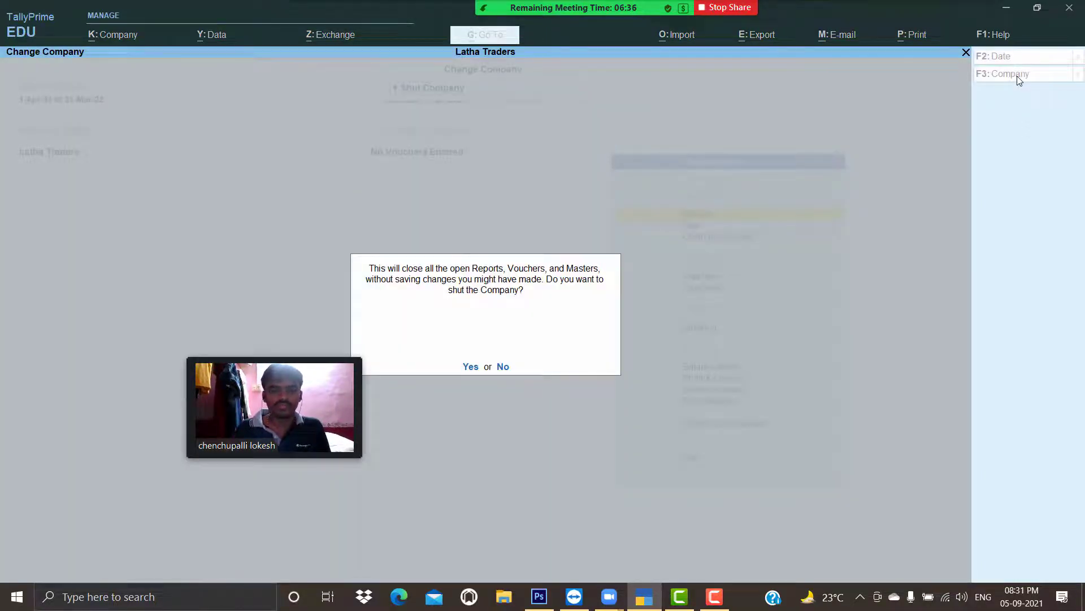
key("Return")
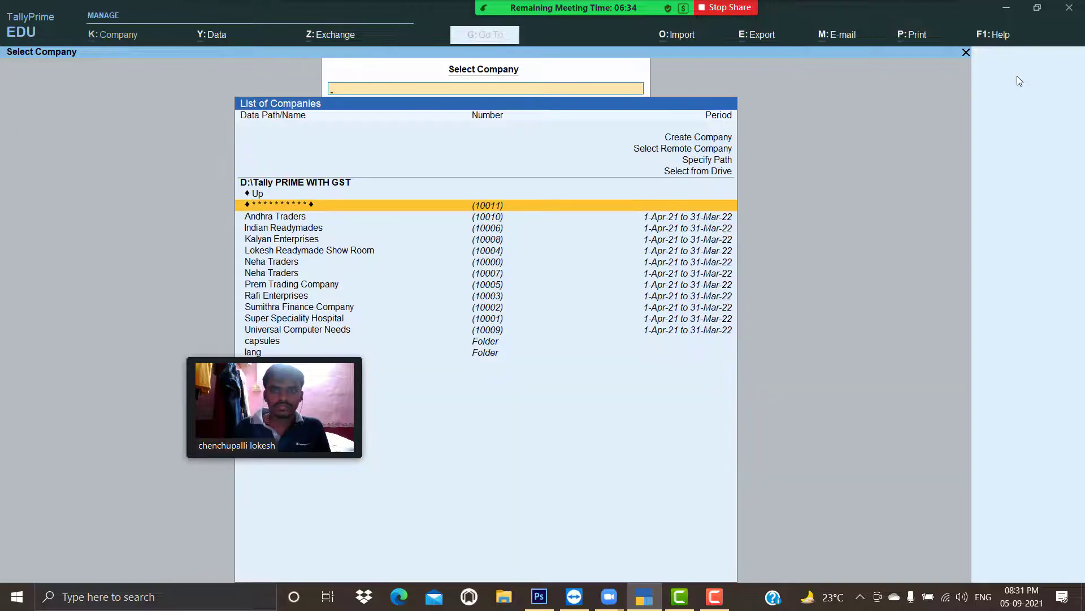
Start creating another company and name it Raj Traders
key("Up")
key("Up")
key("Up")
key("Up")
key("Up")
key("Up")
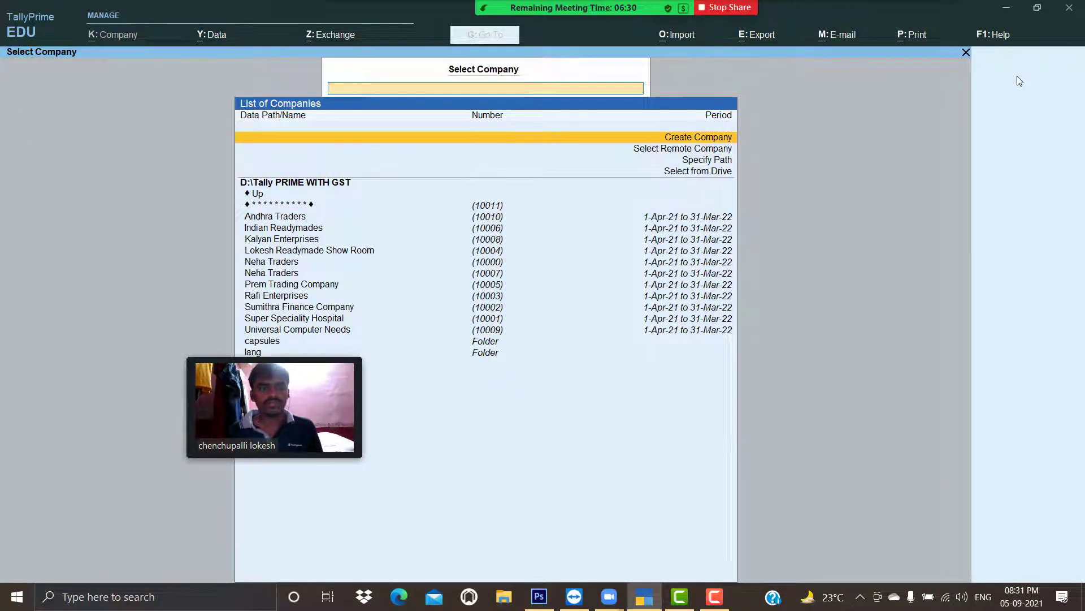
key("Return")
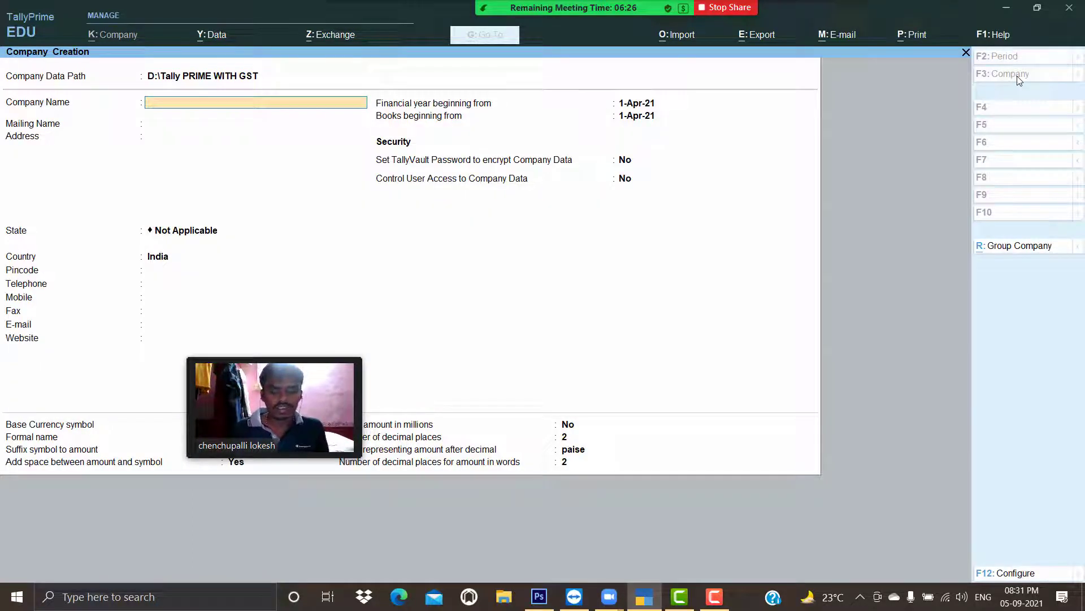
type("Raj")
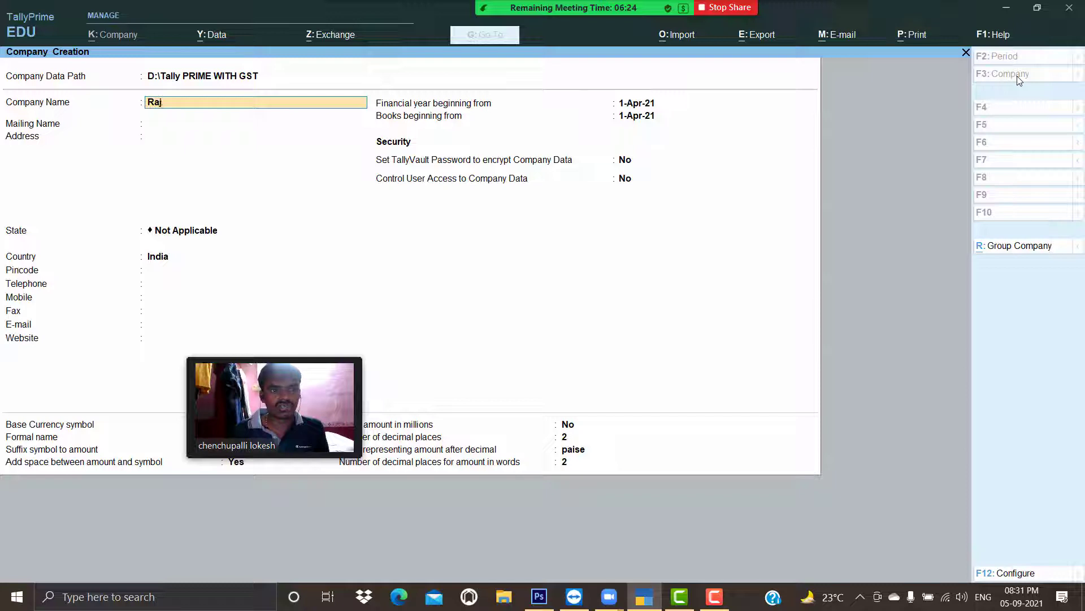
type(" Trade")
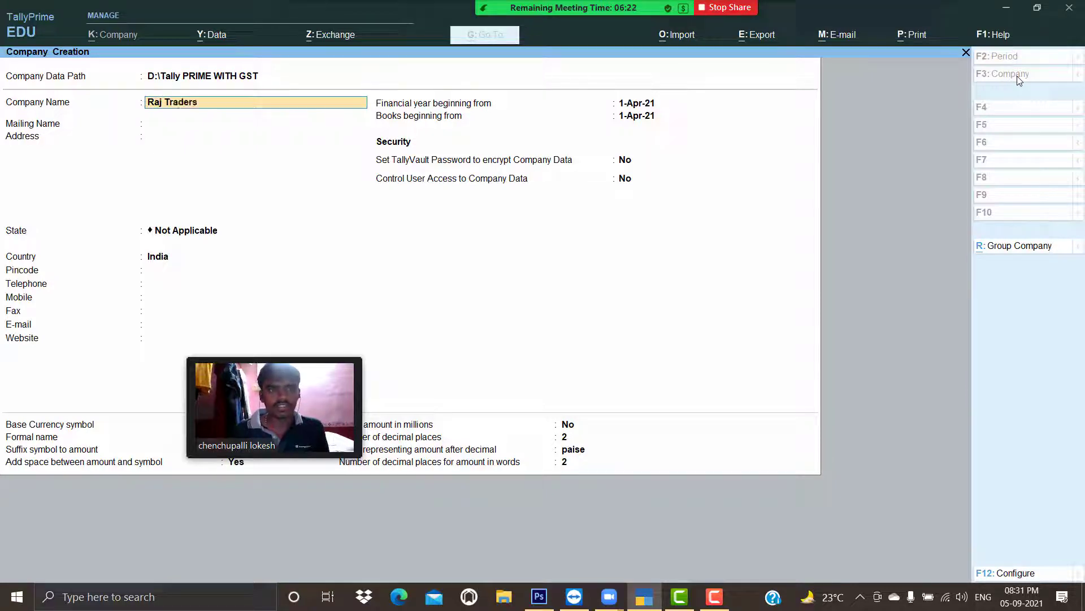
type("rs")
Keep the default mailing name and 1-Apr-21 dates, leave the address and contact details blank, and set the state to Andhra Pradesh
key("Return")
key("Return")
key("Return")
key("Down")
key("Down")
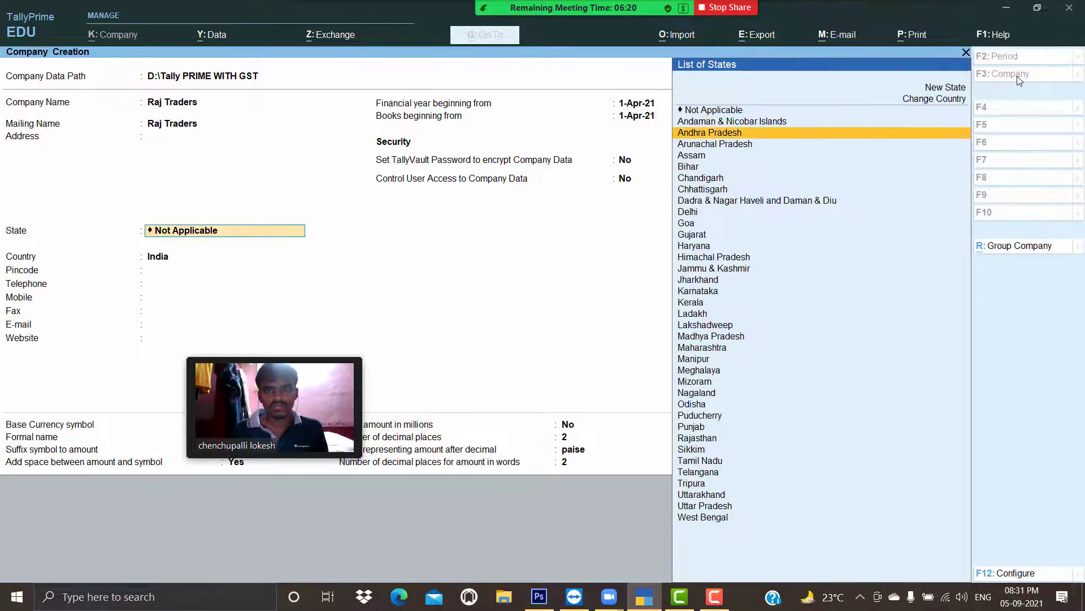
key("Return")
key("Return")
key("Return")
key("Return")
key("Return")
key("Return")
key("Return")
key("Return")
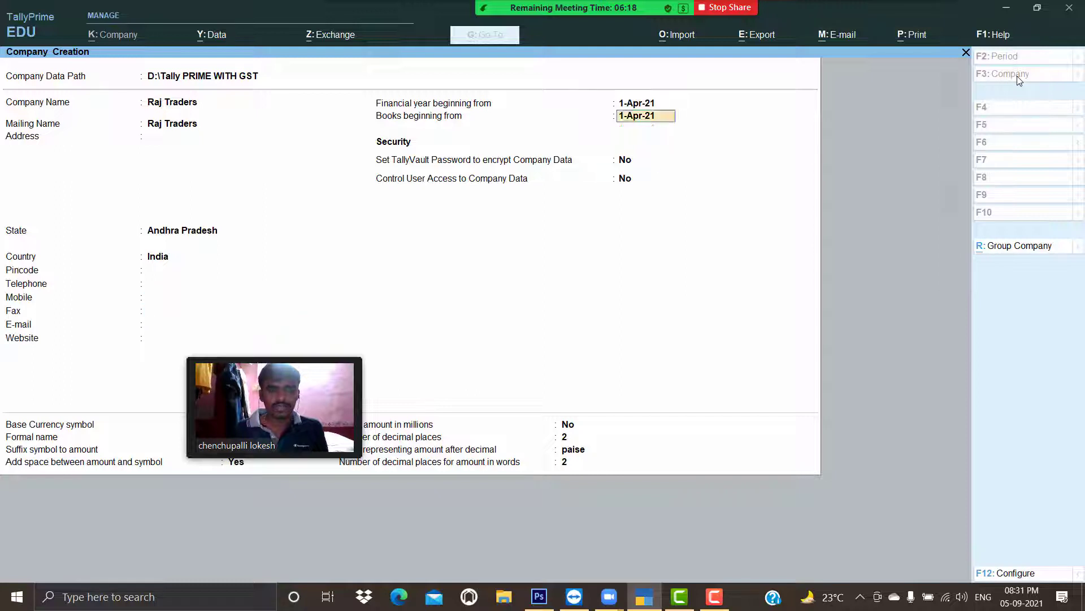
key("Return")
Leave TallyVault encryption off, enable user access control for Raj Traders, and enter the administrator's username
key("Return")
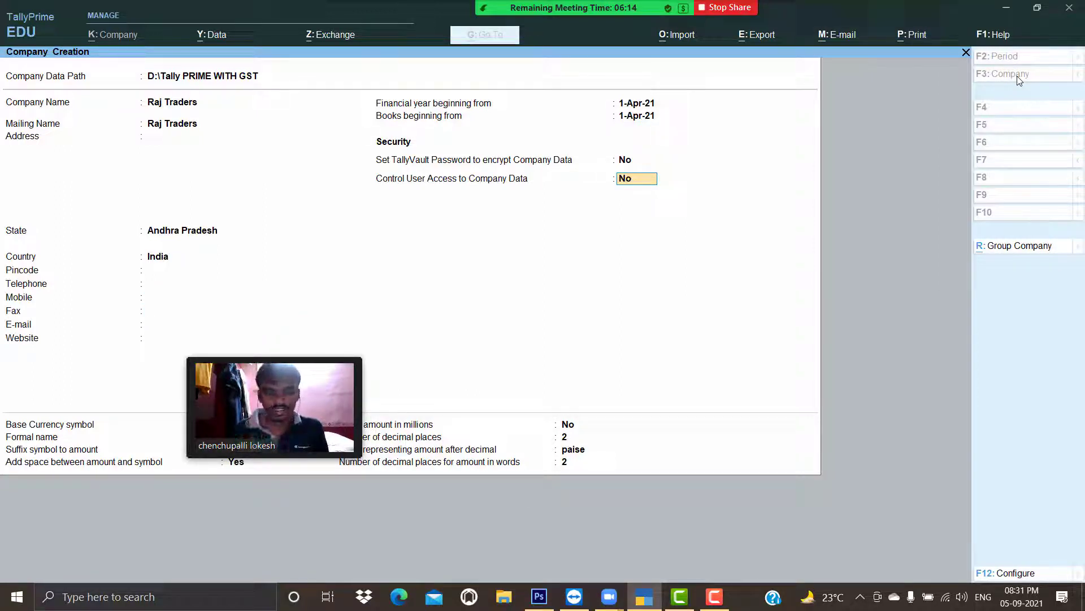
type("y")
key("Return")
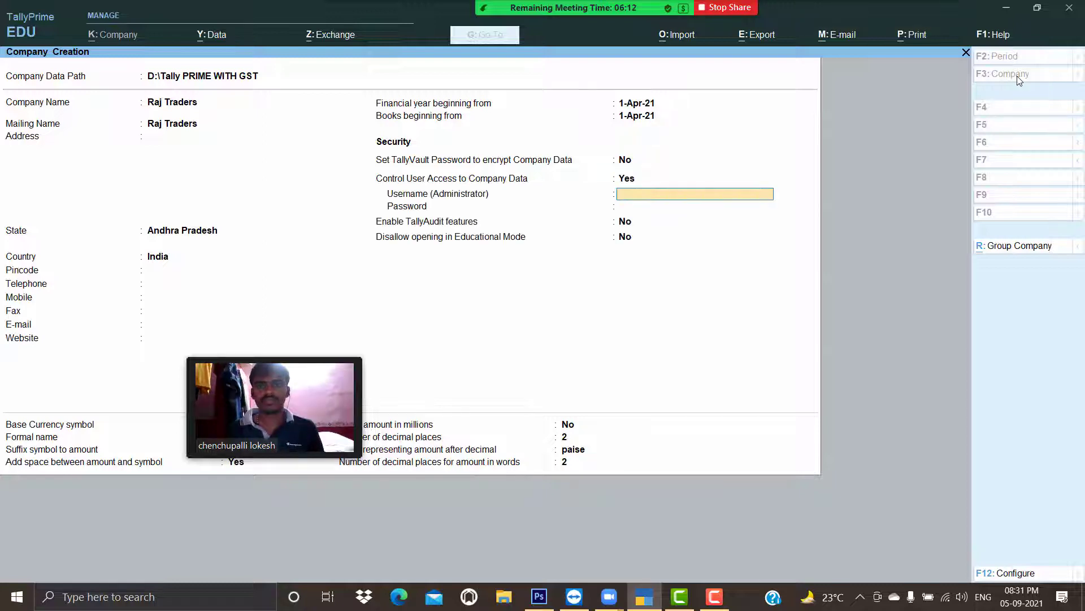
type("rj")
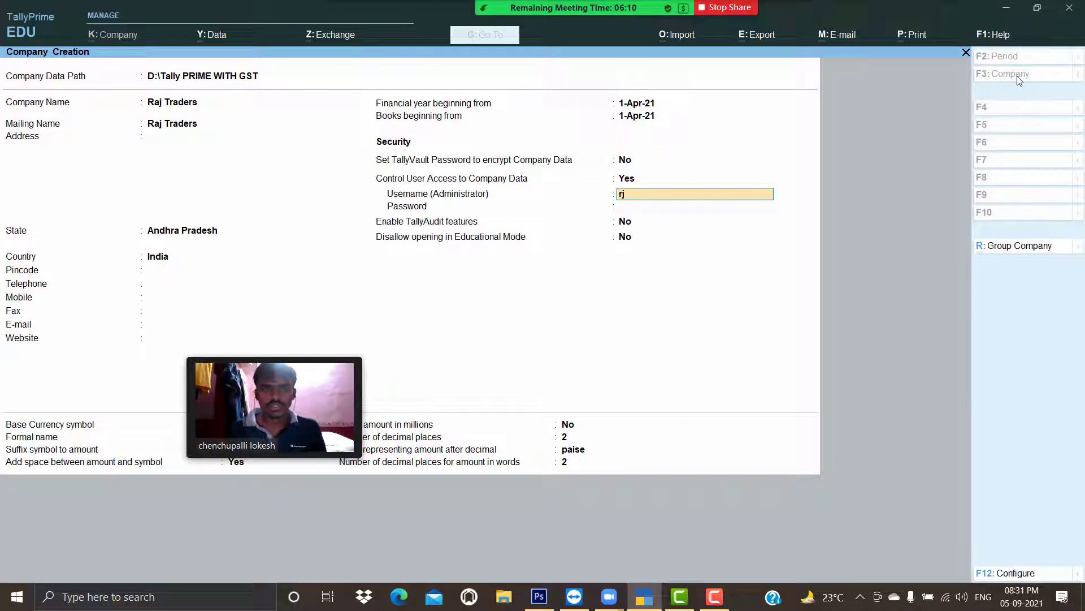
type("a")
key("BackSpace")
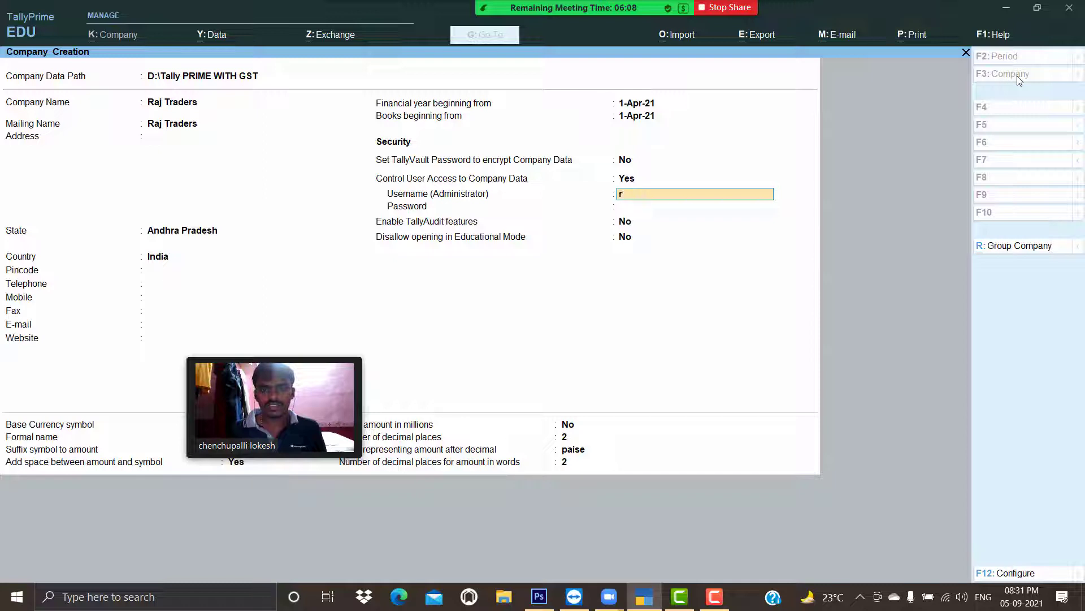
key("Return")
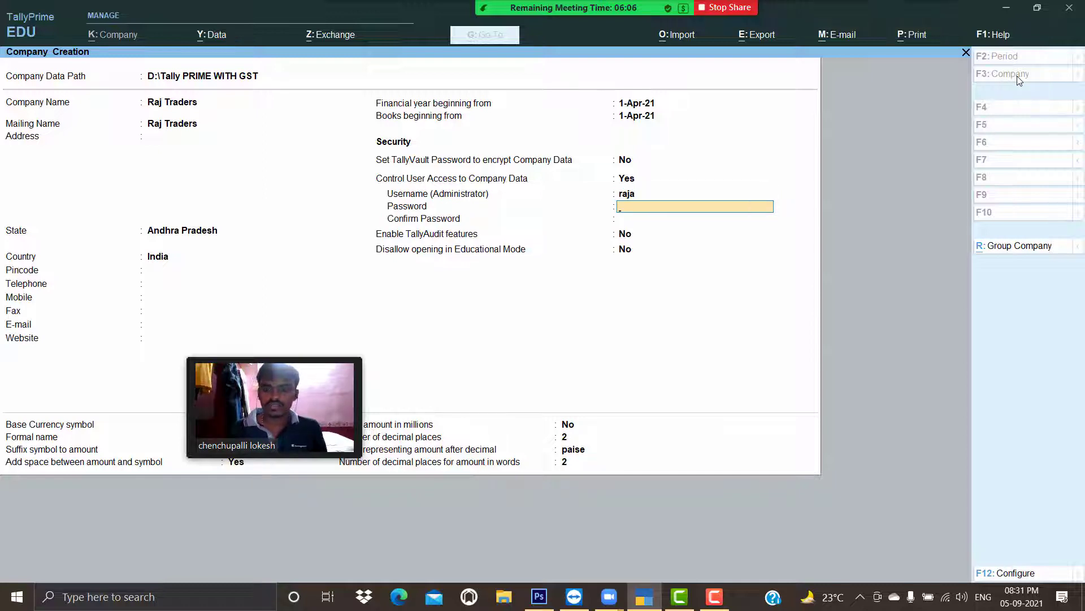
Enter and confirm the administrator password, leaving TallyAudit features disabled
key("Return")
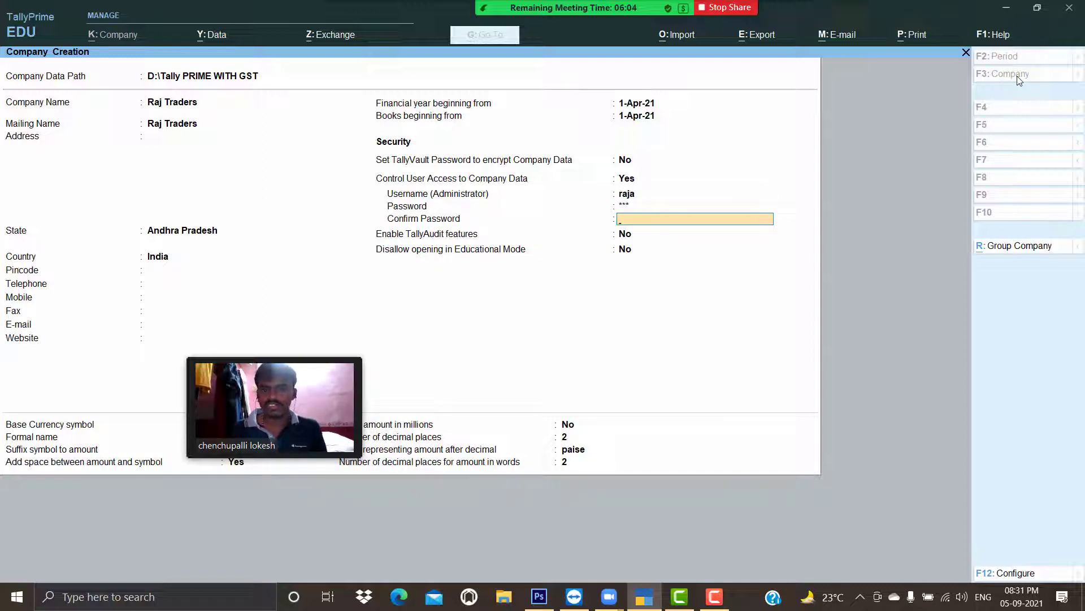
key("Return")
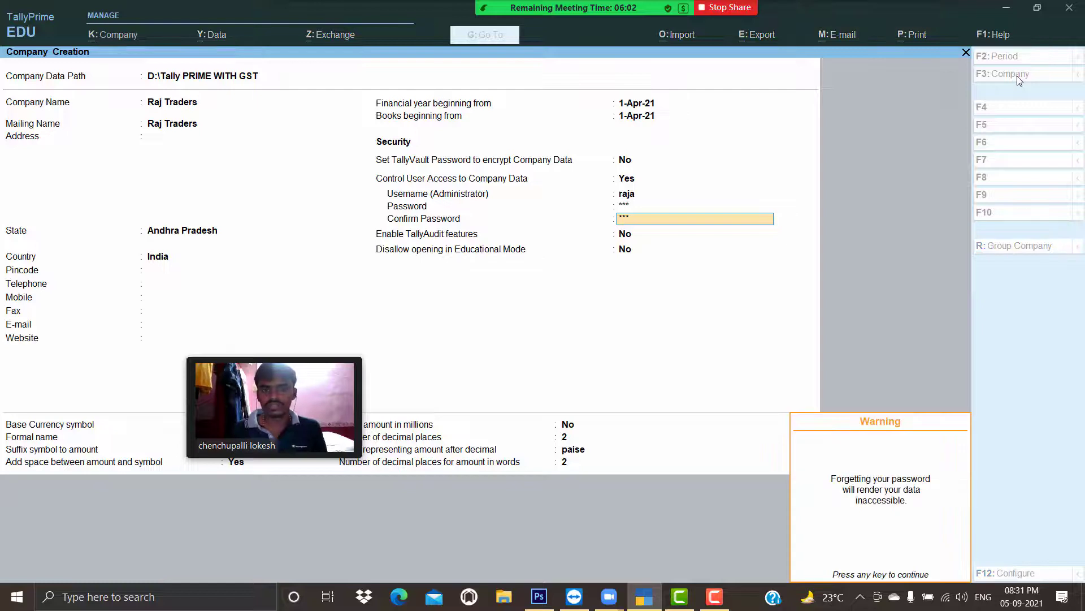
key("Return")
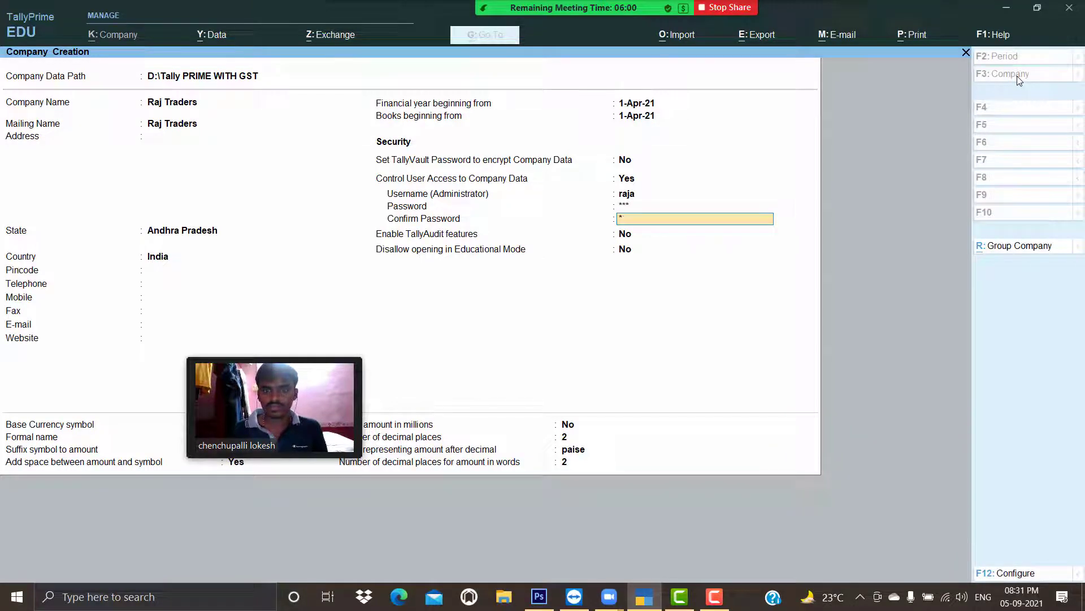
type("*")
key("Return")
key("Return")
key("Return")
key("Return")
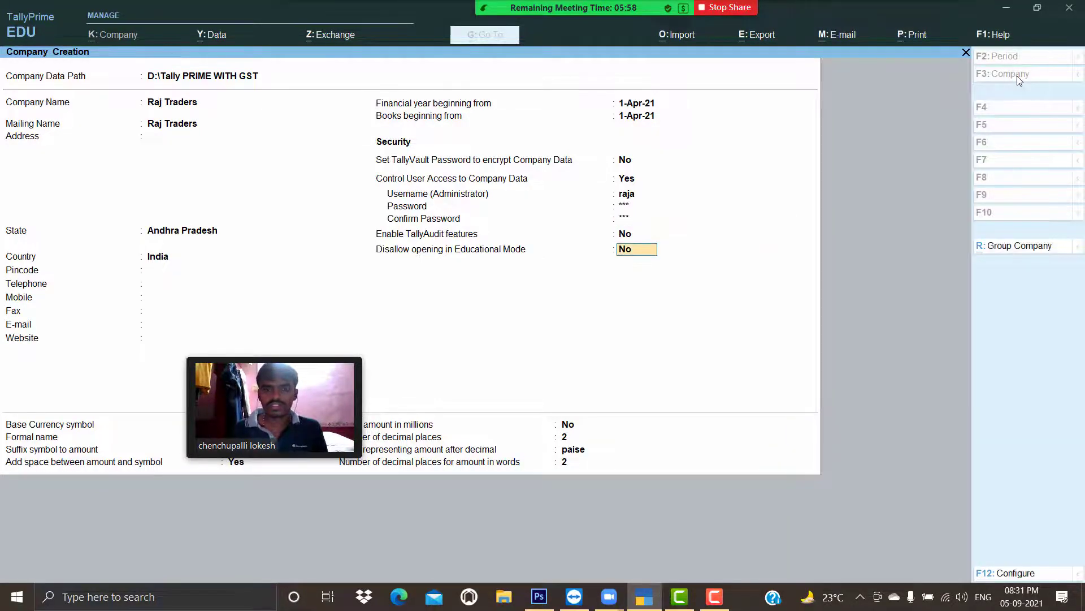
Keep educational mode allowed and the default base currency settings, and accept the creation of Raj Traders
key("Return")
key("Return")
key("Return")
key("Return")
key("Return")
key("Return")
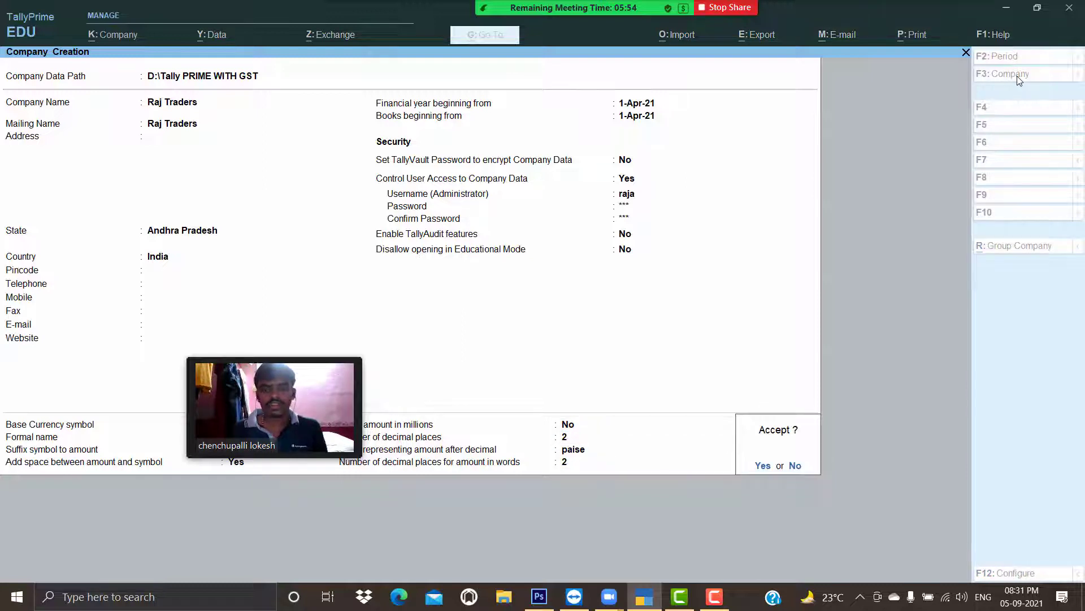
key("Return")
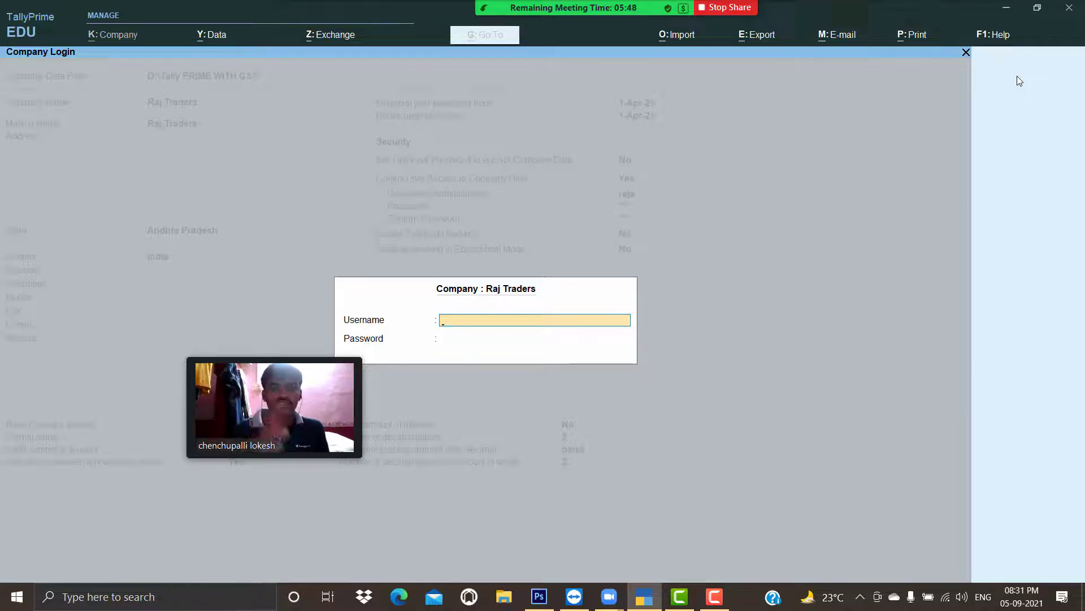
Log in to Raj Traders with the administrator's username and password, and accept the default company features
type("raja")
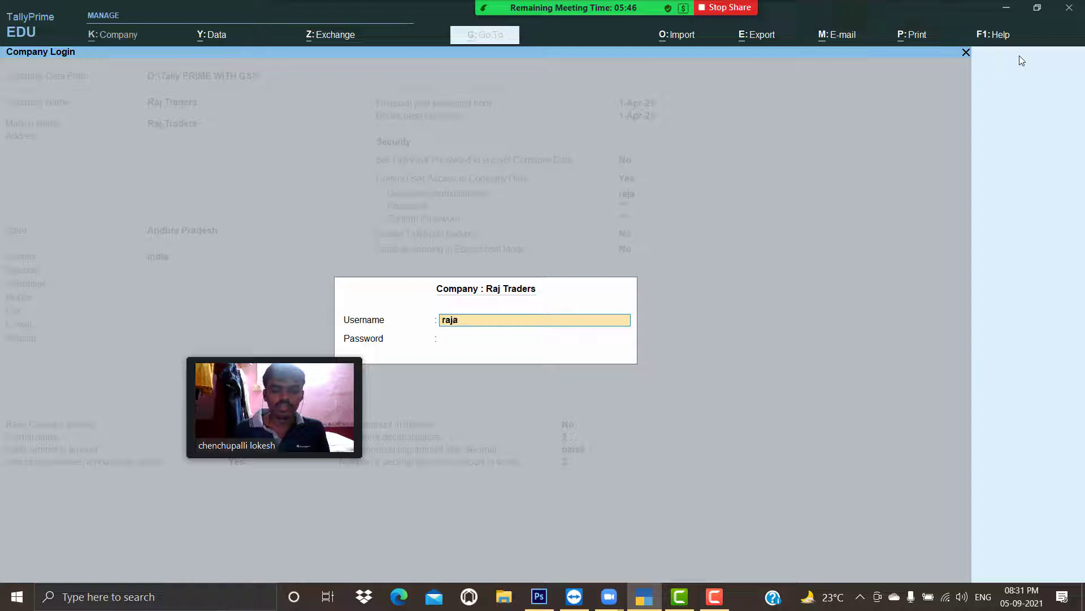
key("Return")
key("Return")
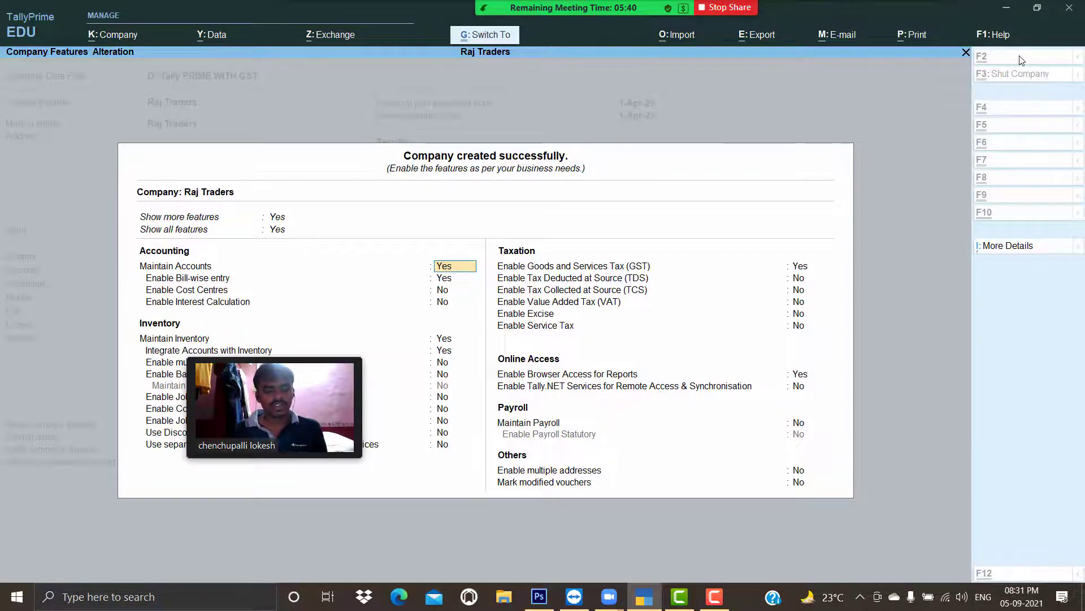
key("ctrl+a")
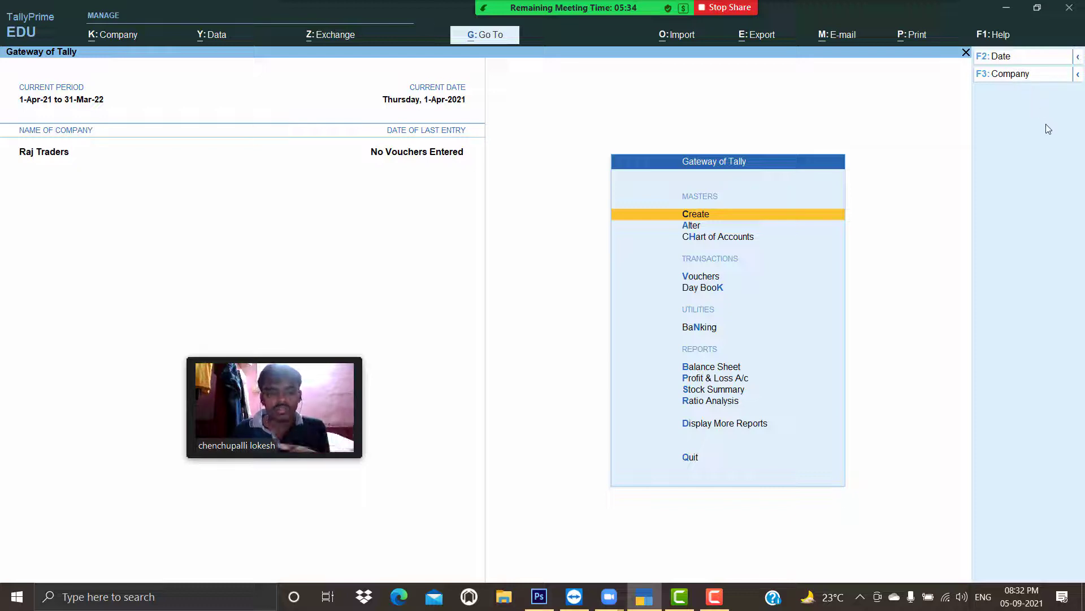
Shut Raj Traders and confirm the closure
left_click(1015, 74)
key("Up")
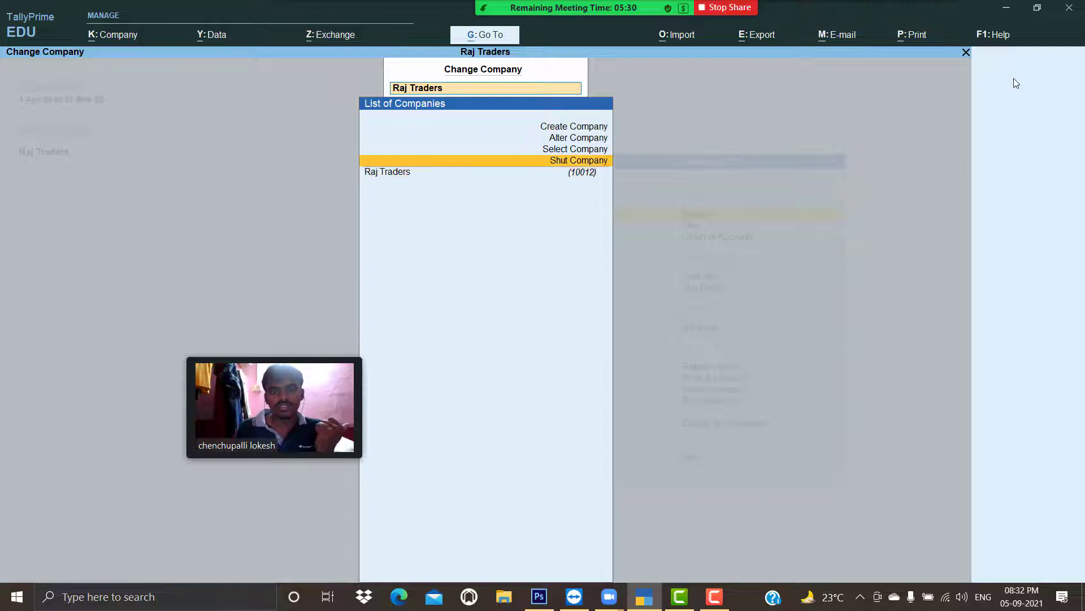
key("Return")
key("Return")
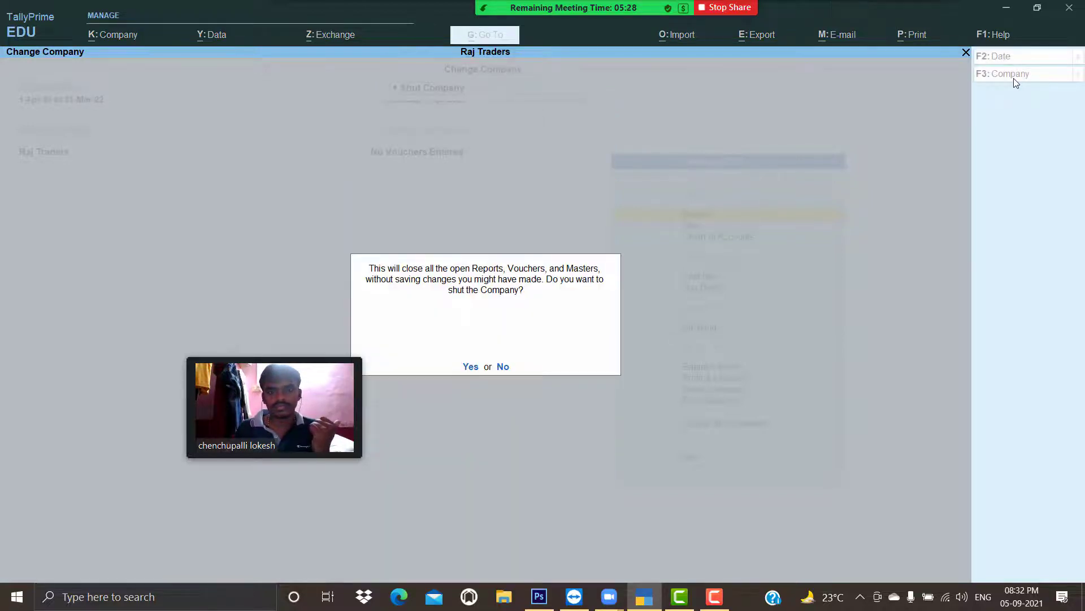
key("Return")
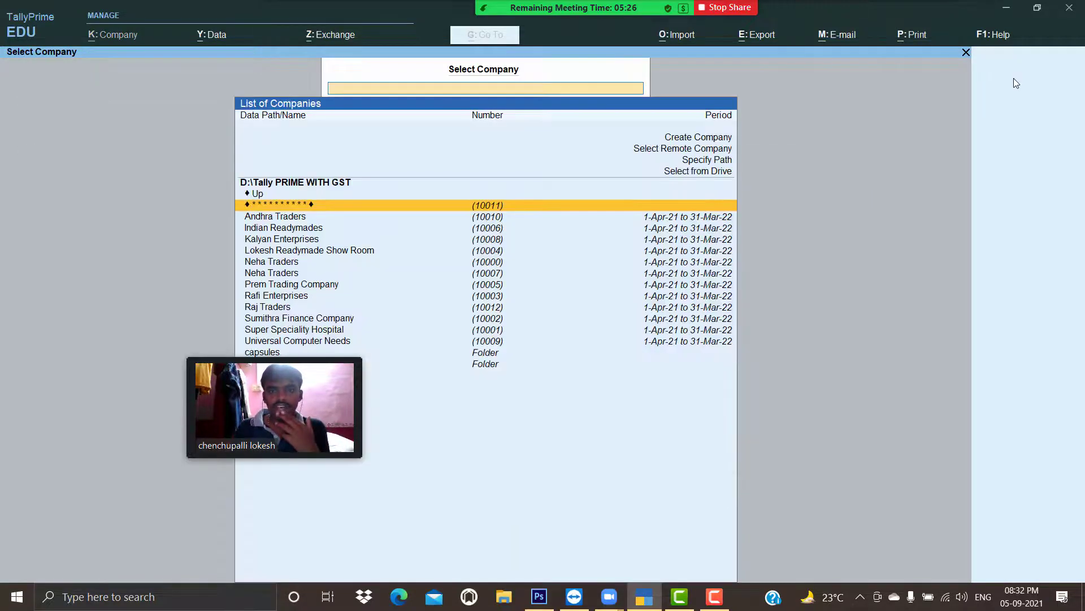
Examine how Raj Traders is shown in the company list compared with the masked company
key("Down")
key("Down")
key("Down")
key("Down")
key("Down")
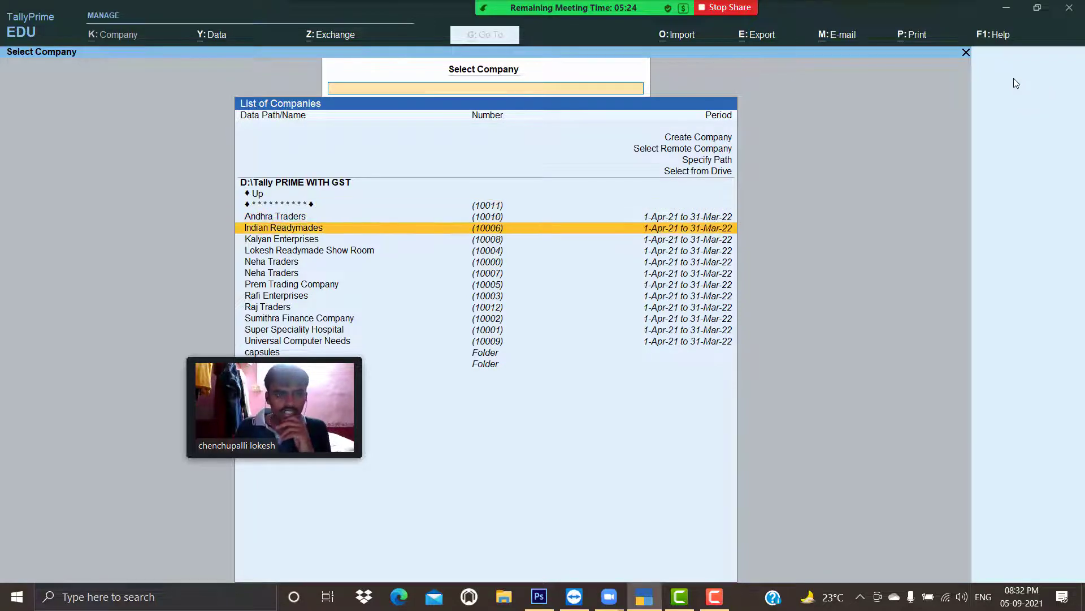
key("Down")
key("Down")
key("Down")
key("Down")
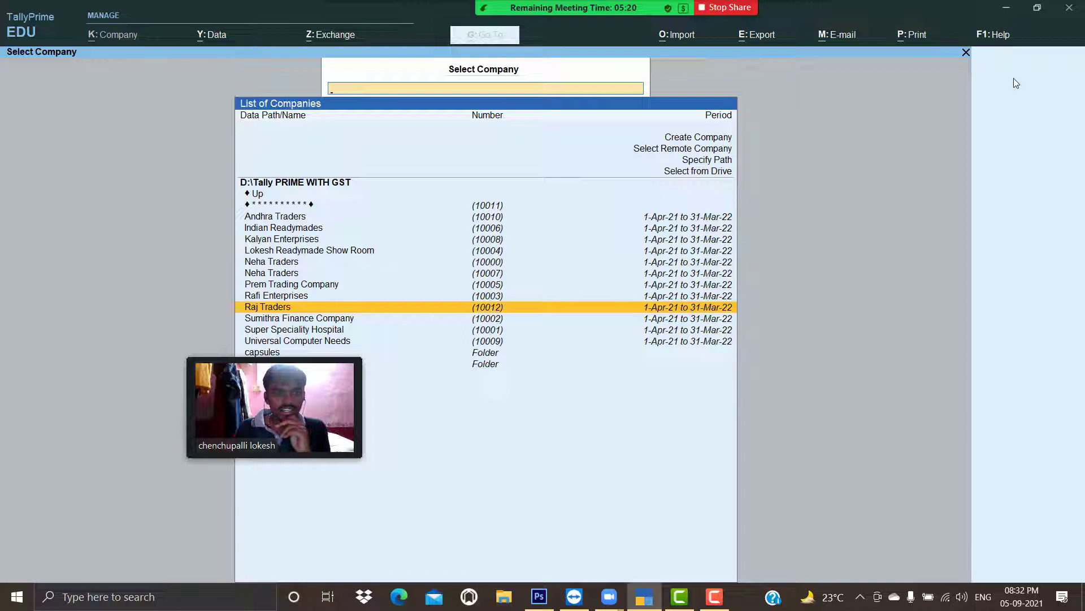
key("Up")
key("Up")
key("Up")
key("Up")
key("Up")
key("Up")
key("Up")
key("Up")
key("Up")
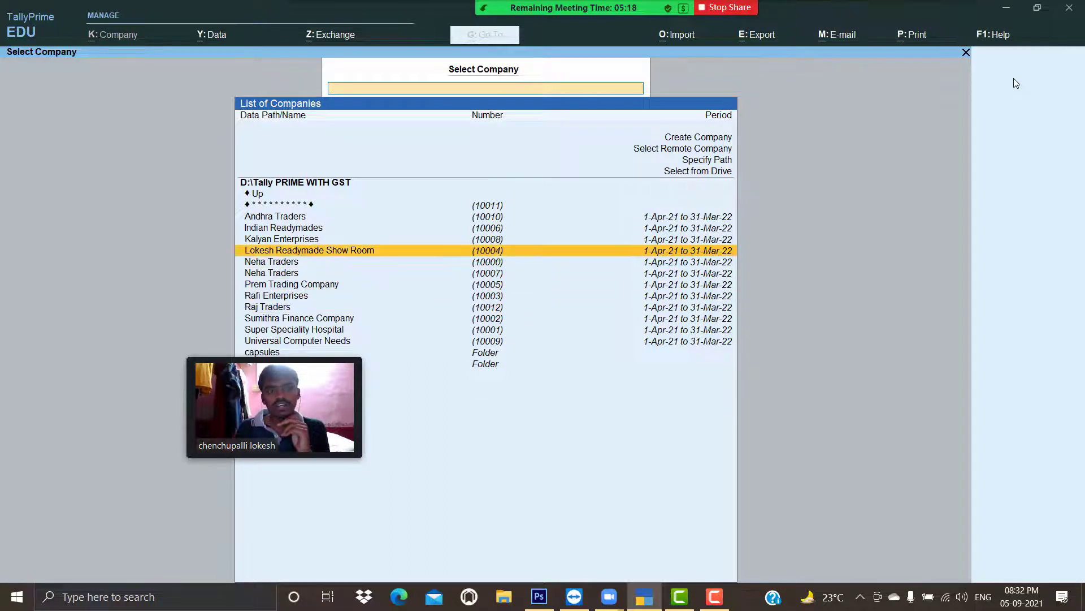
Choose Raj Traders from the company list to bring up its login
key("Down")
key("Down")
key("Down")
key("Down")
key("Down")
key("Down")
key("Down")
key("Down")
key("Down")
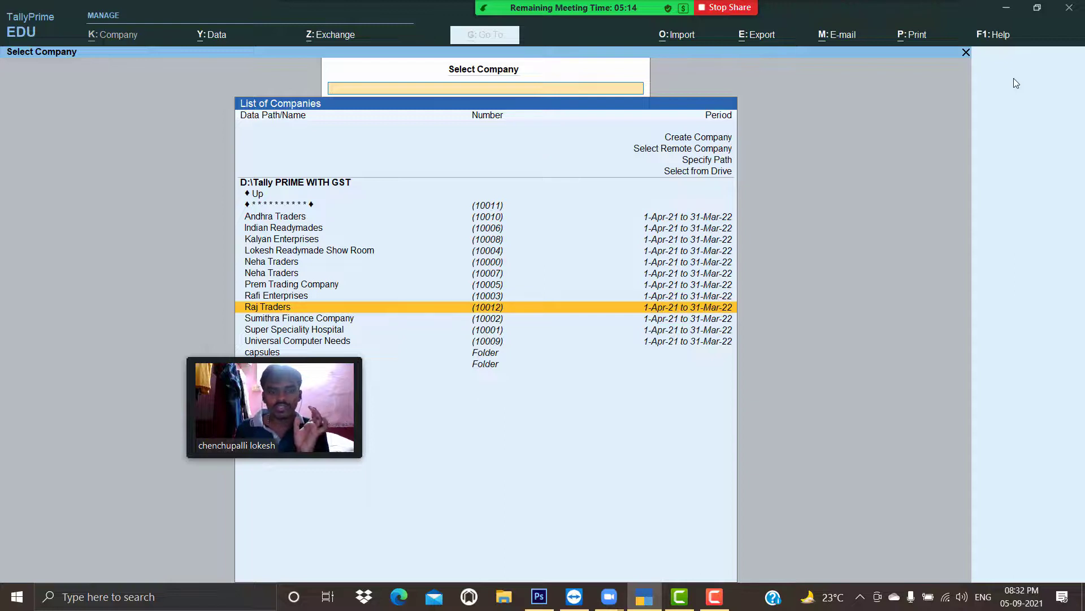
key("Return")
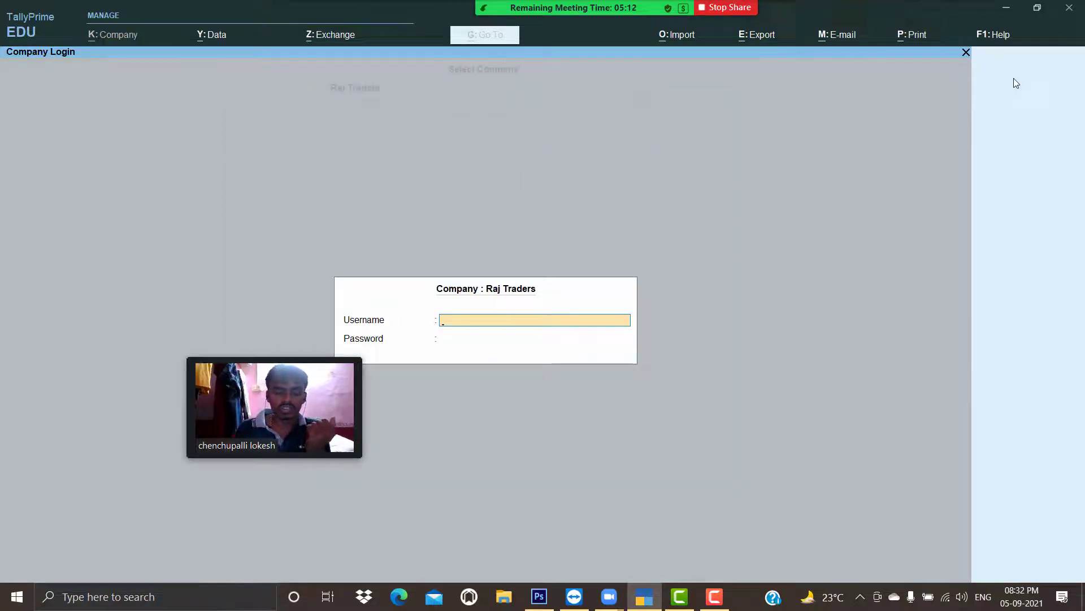
Log in to Raj Traders again with the administrator's username and password
type("raka")
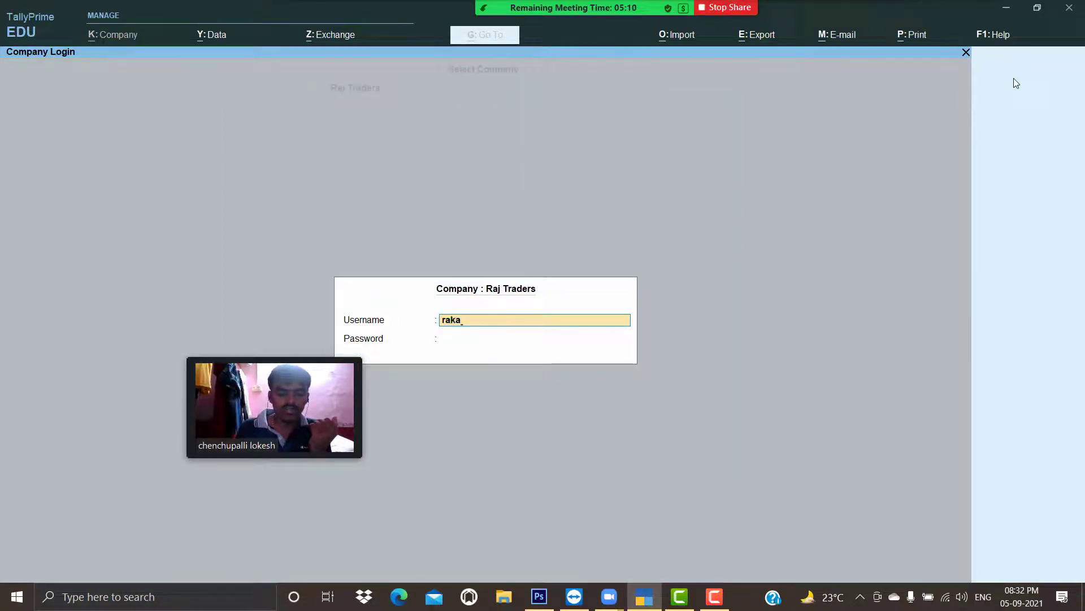
key("BackSpace")
key("BackSpace")
type("ja")
key("Return")
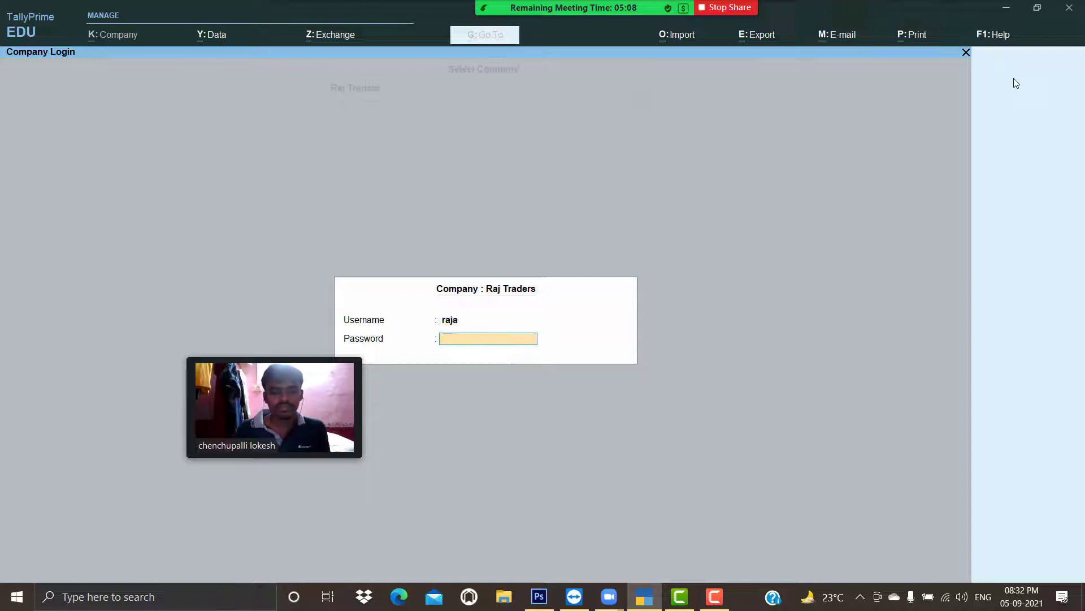
type("****")
key("Return")
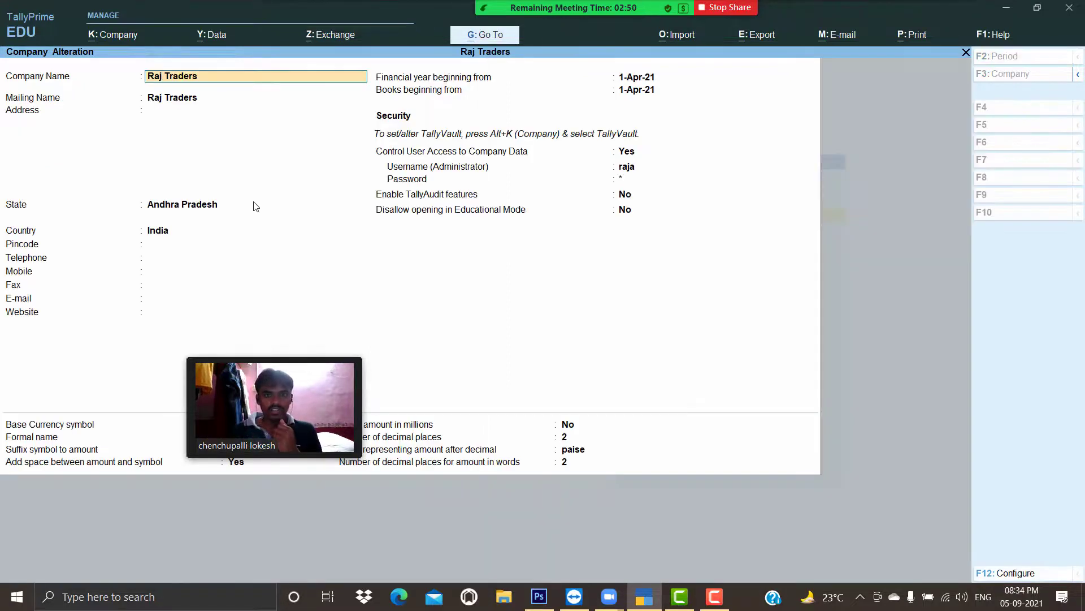
Turn off user access control in the Raj Traders company details and authorise it with the existing password
key("Return")
key("Return")
key("Return")
key("Return")
key("Return")
key("Return")
key("Return")
key("Return")
key("Return")
key("Return")
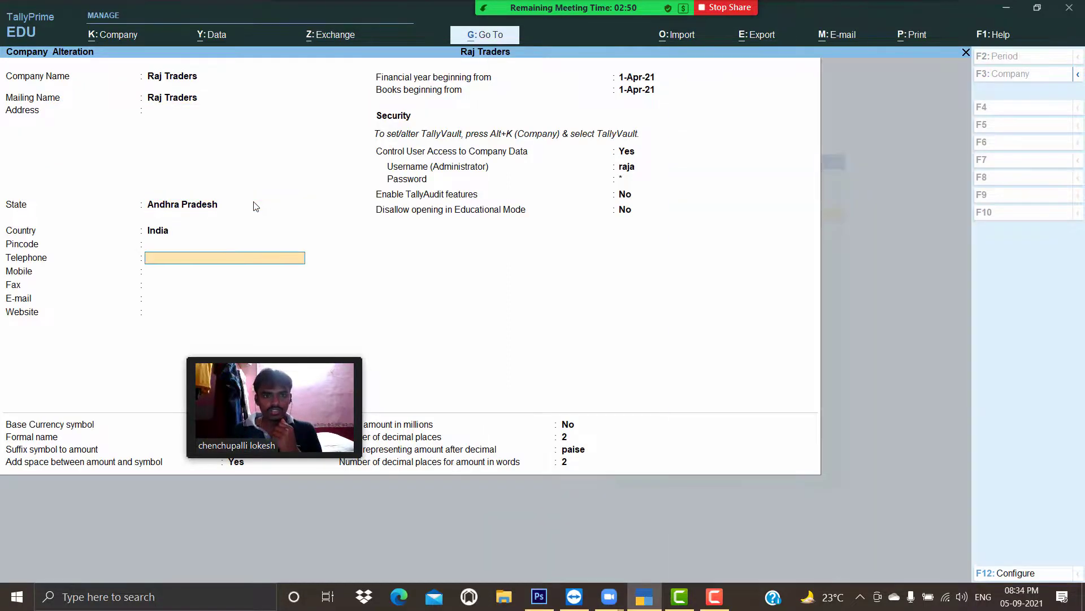
key("Return")
key("Return")
key("Return")
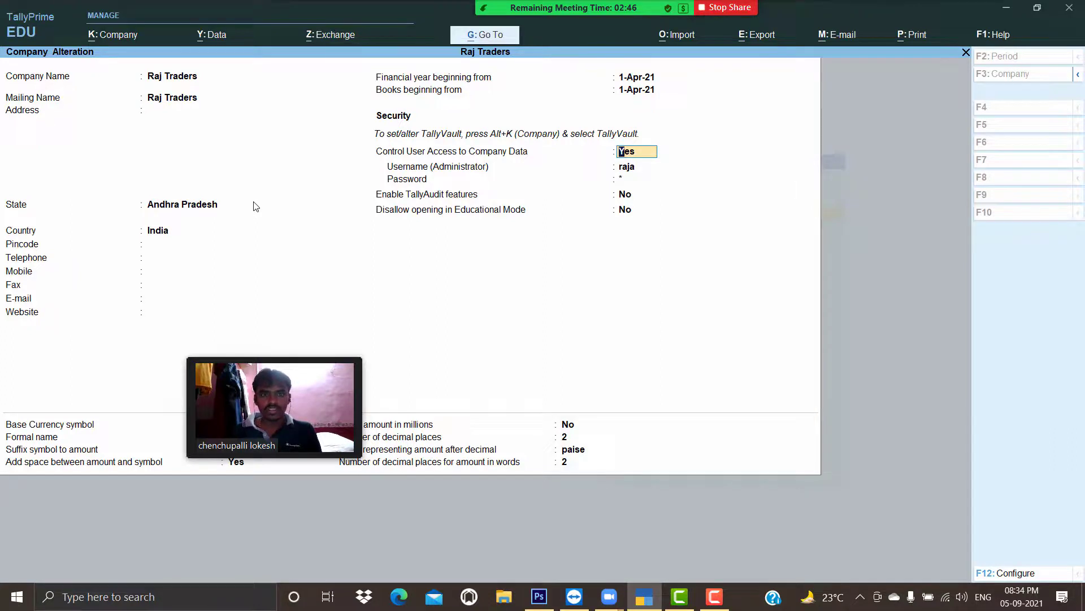
type("n")
key("Return")
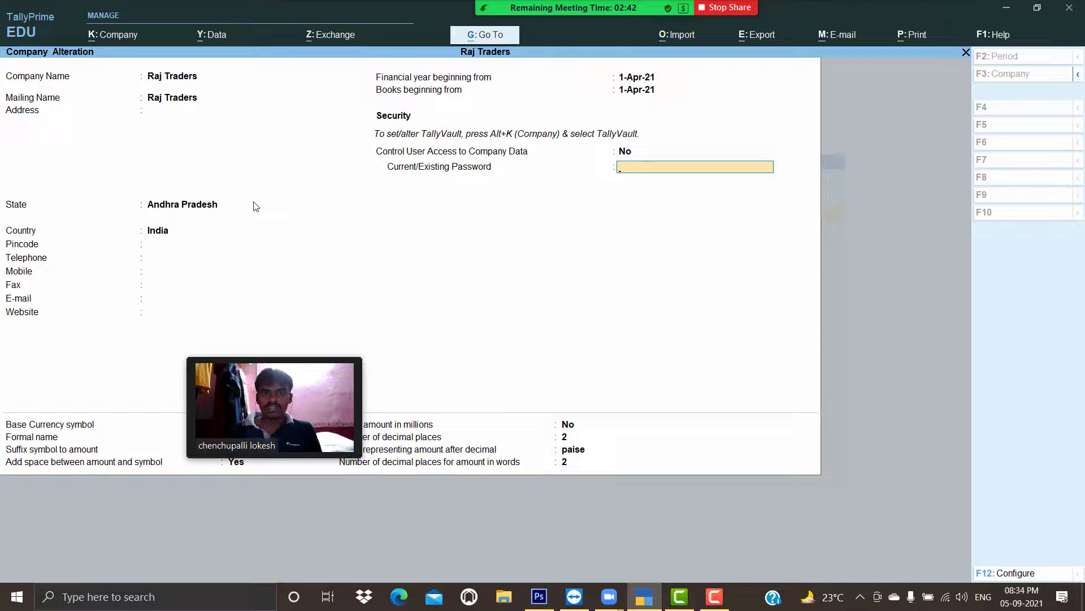
type("***")
key("Return")
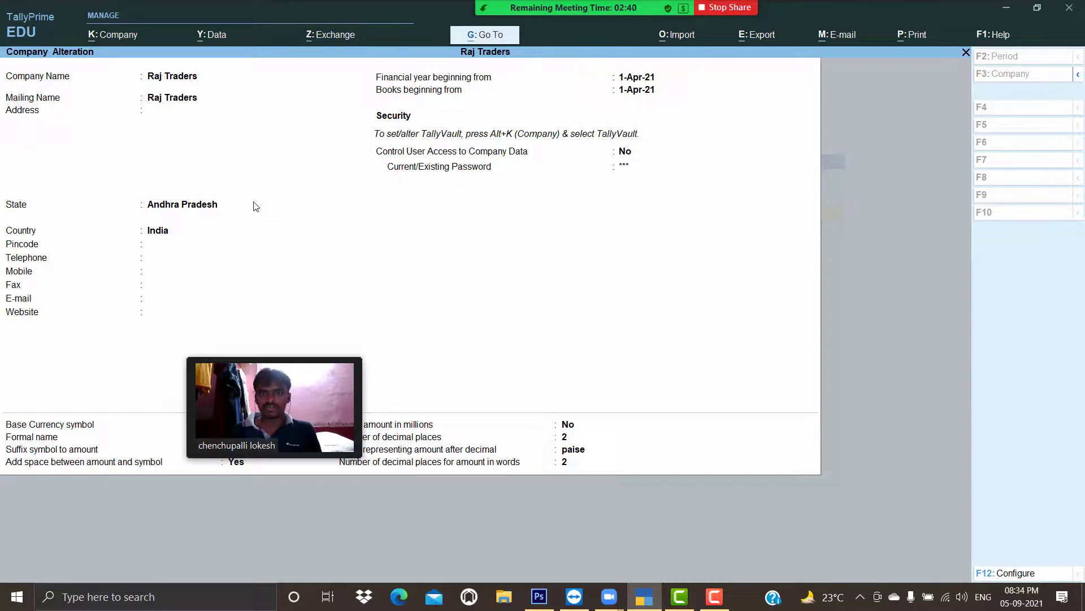
Keep the base currency settings and save the altered Raj Traders company
key("Return")
key("Return")
key("Return")
key("Return")
key("Return")
key("Return")
key("Return")
key("Return")
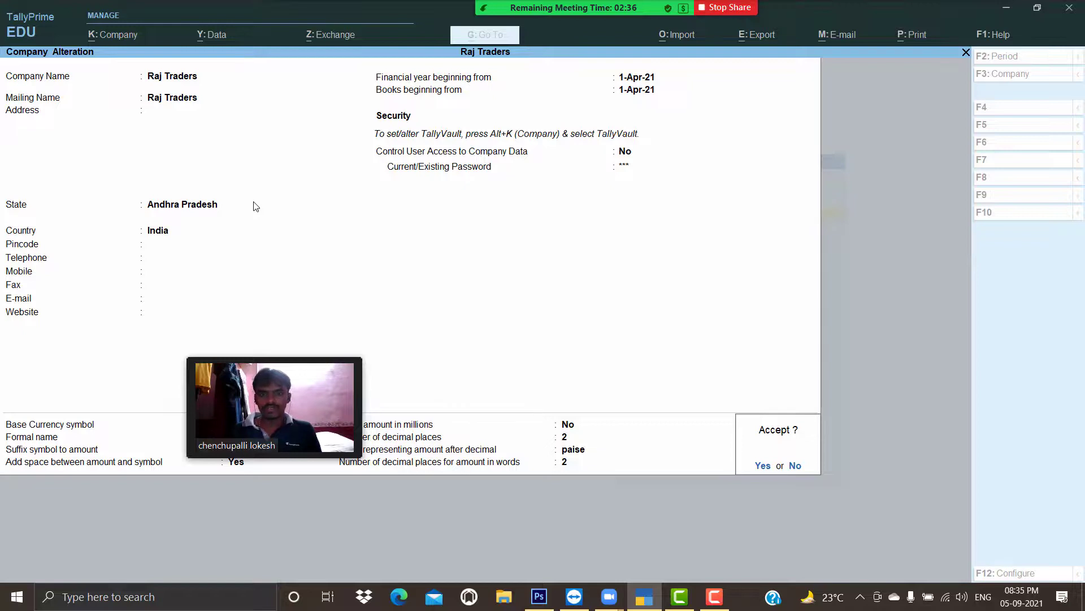
key("Return")
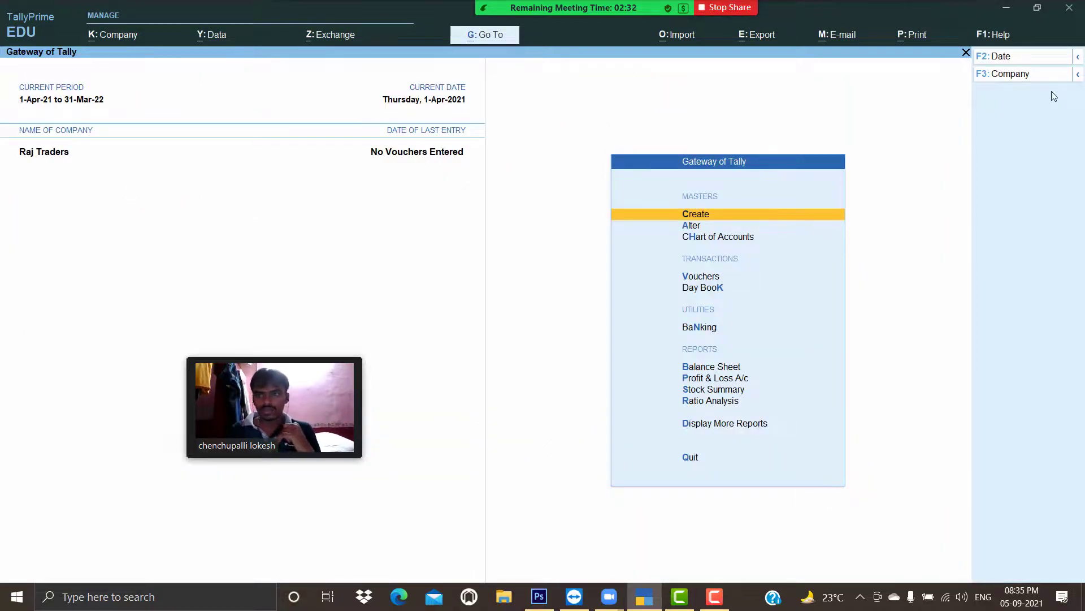
Shut Raj Traders again from the company list and confirm the closure
left_click(1026, 75)
key("Up")
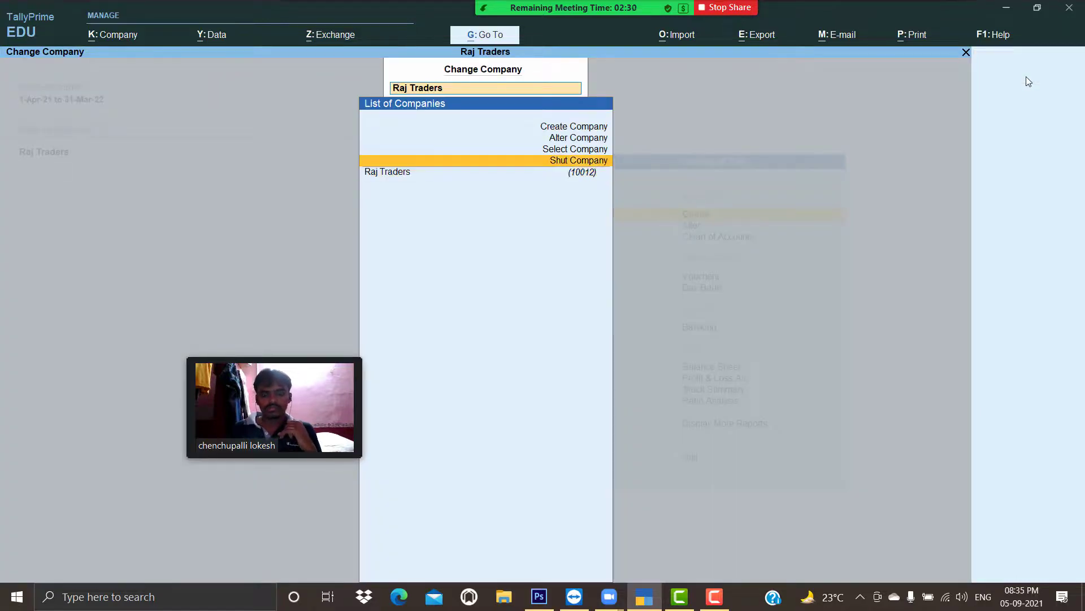
key("Return")
key("Return")
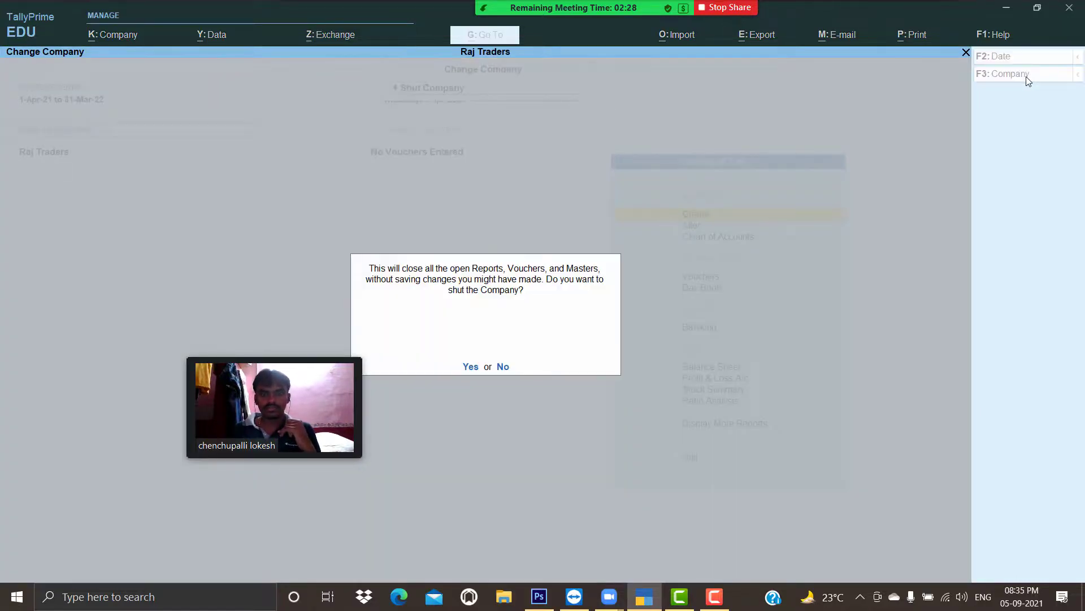
key("y")
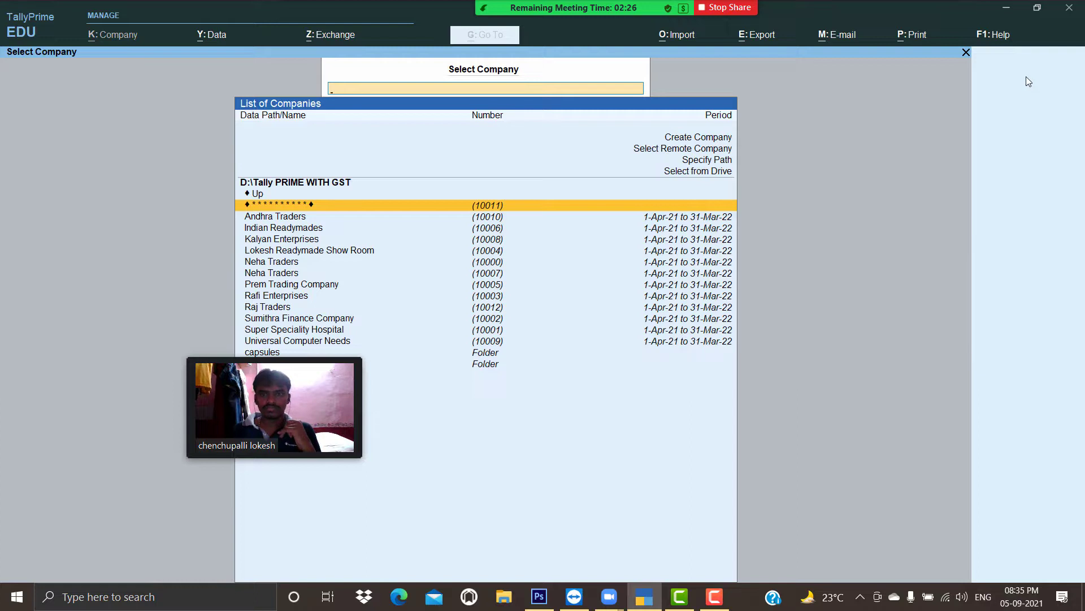
Open Raj Traders from the list of companies
key("Down")
key("Down")
key("Down")
key("Down")
key("Down")
key("Down")
key("Down")
key("Down")
key("Down")
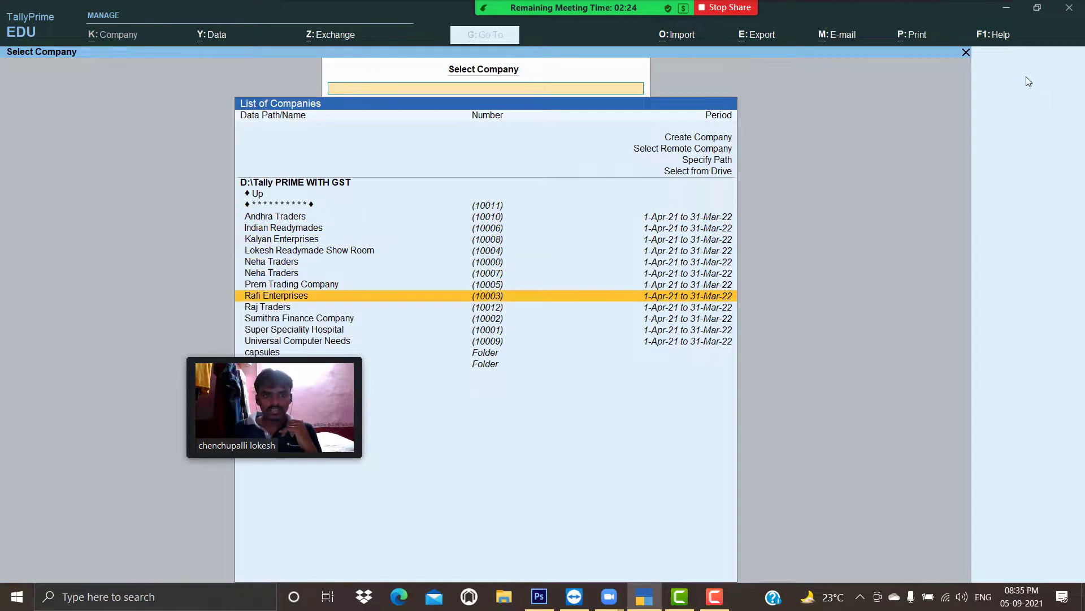
key("Return")
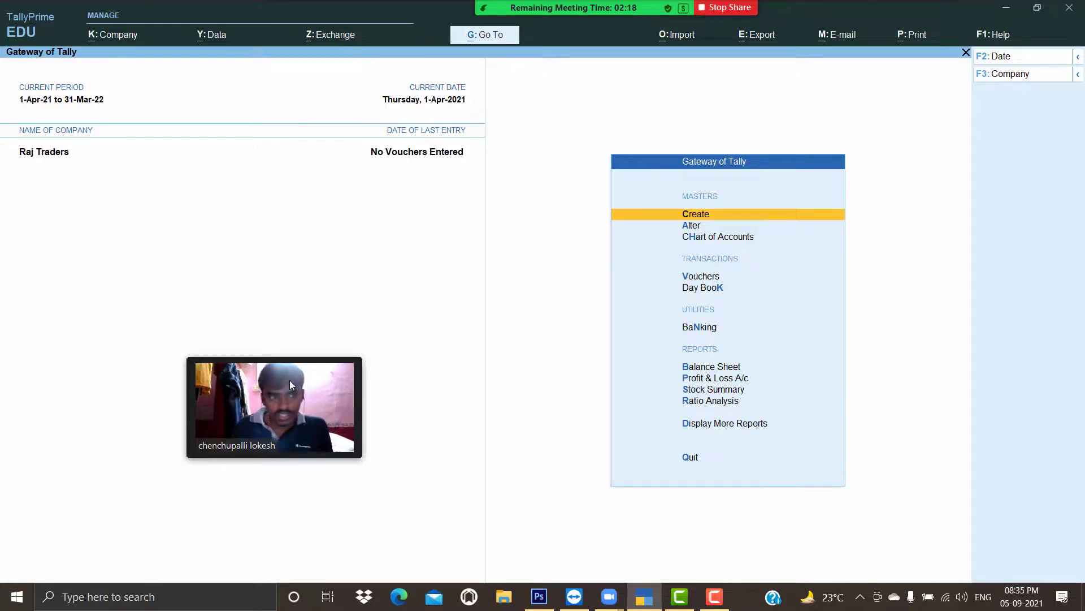
Go through the Raj Traders company details to the Control User Access to Company Data setting and return to the Gateway of Tally
left_click(123, 35)
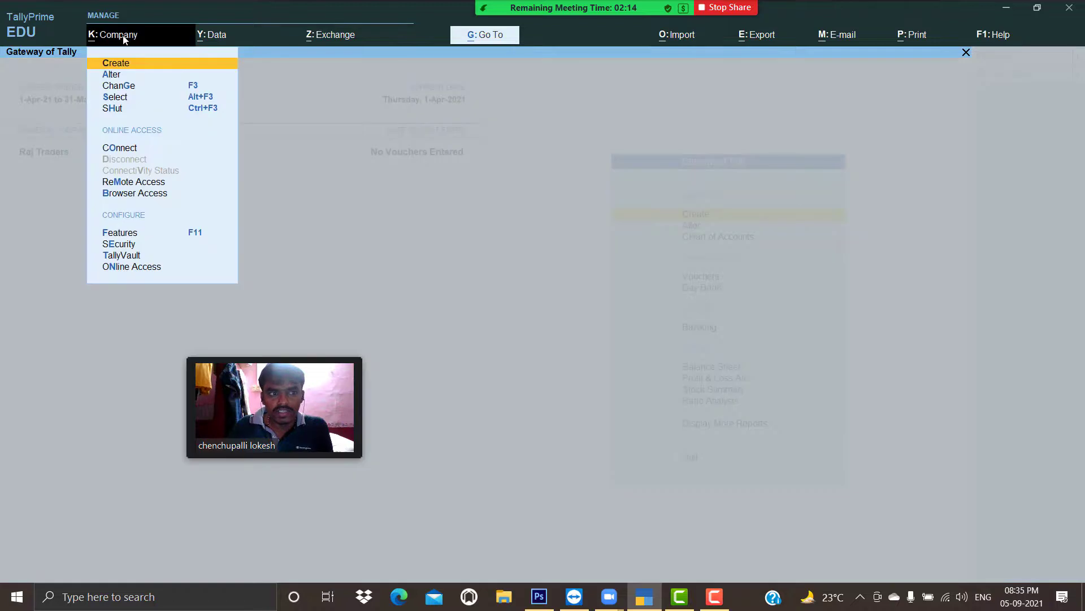
left_click(116, 76)
key("Return")
key("Return")
key("Return")
key("Return")
key("Return")
key("Return")
key("Return")
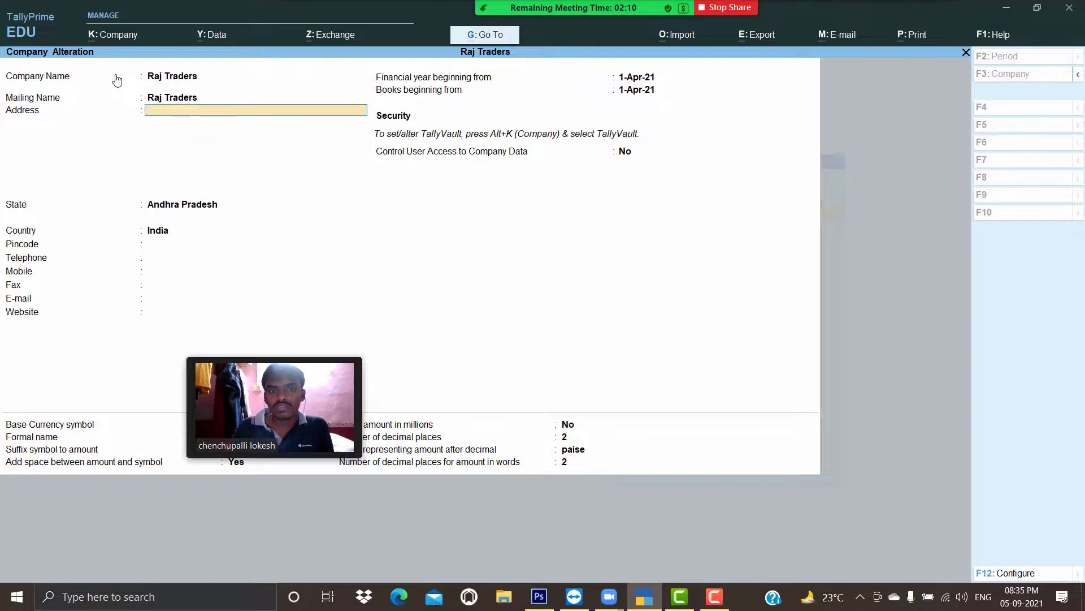
key("Return")
key("Return")
key("Return")
key("Return")
key("Return")
key("Return")
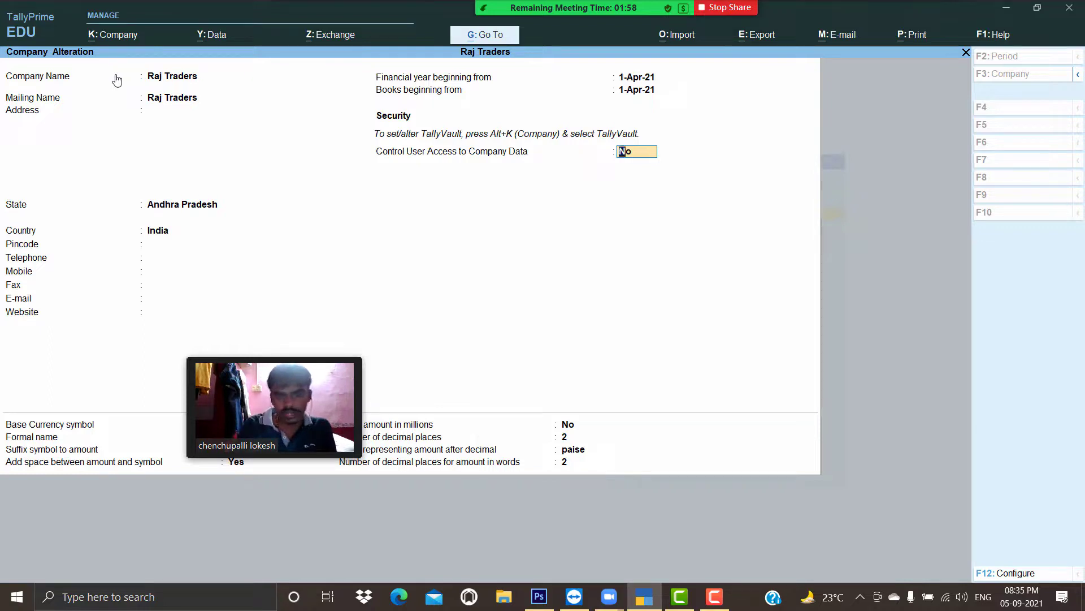
key("Return")
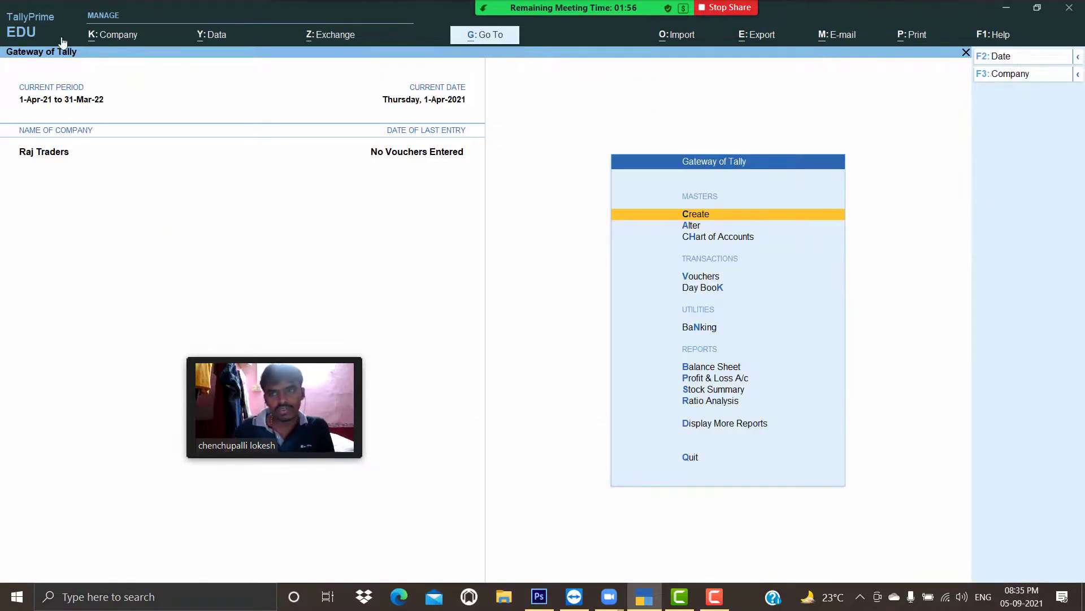
Shut Raj Traders, confirm the closure, and open the company with the masked name using its TallyVault password
left_click(1017, 83)
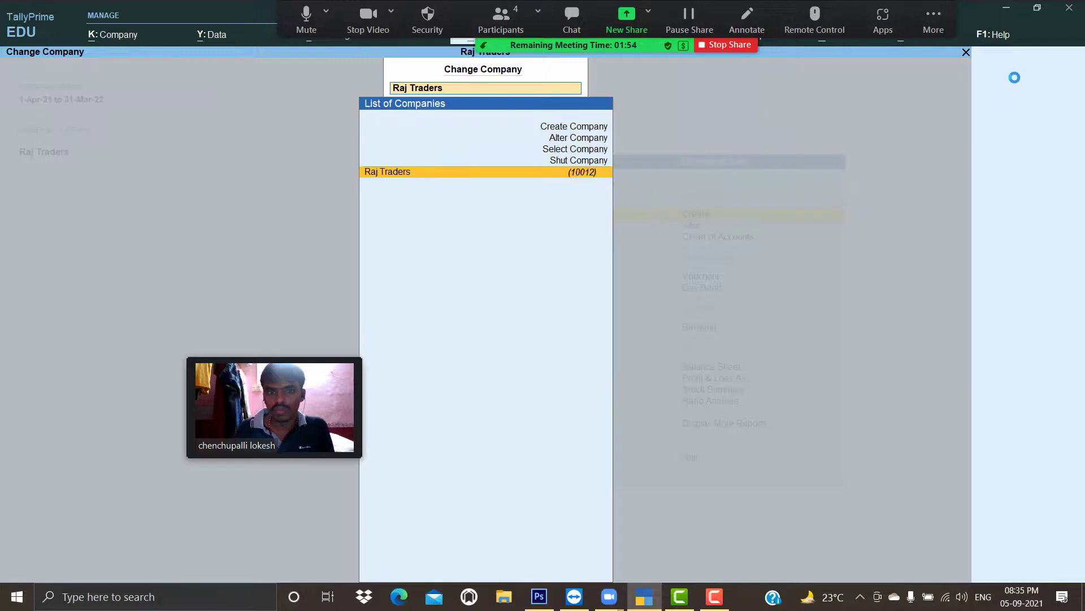
key("Up")
key("Return")
key("Return")
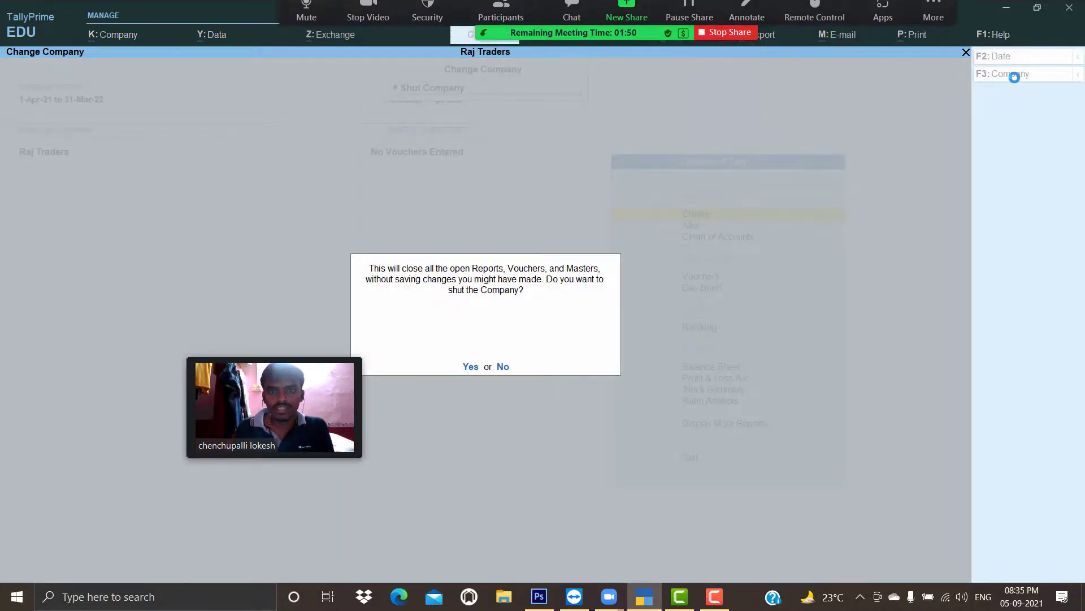
key("y")
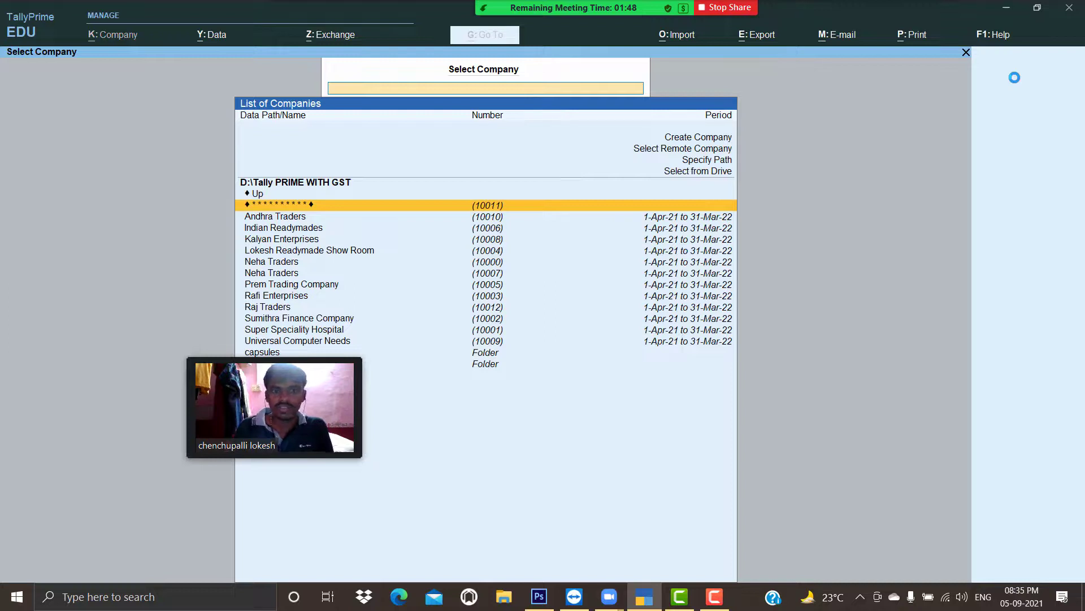
key("Return")
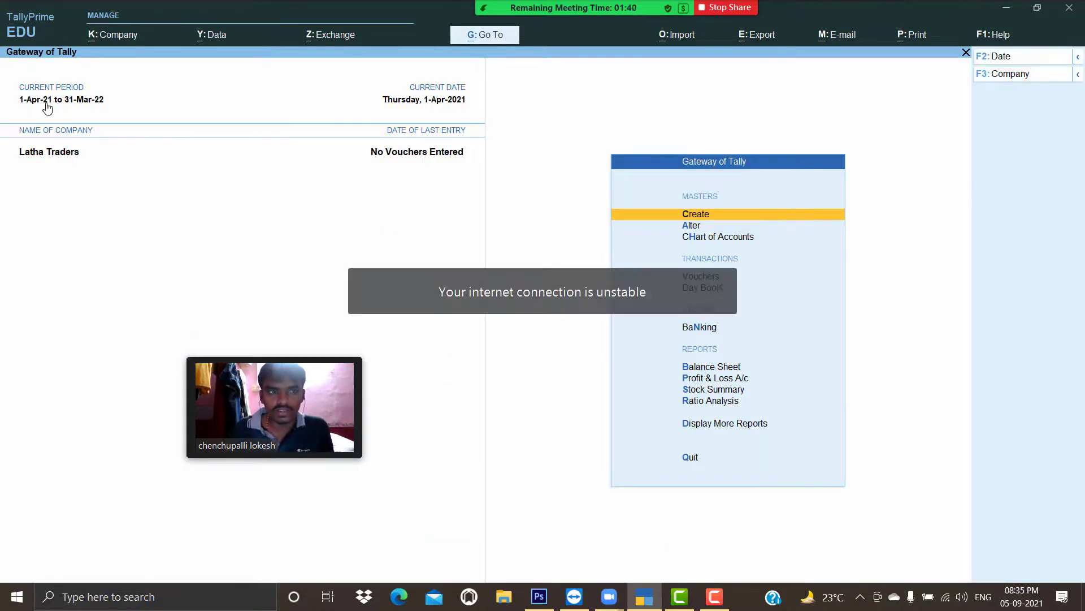
Open the Latha Traders company details for alteration and go through the fields to the Control User Access to Company Data setting
left_click(127, 36)
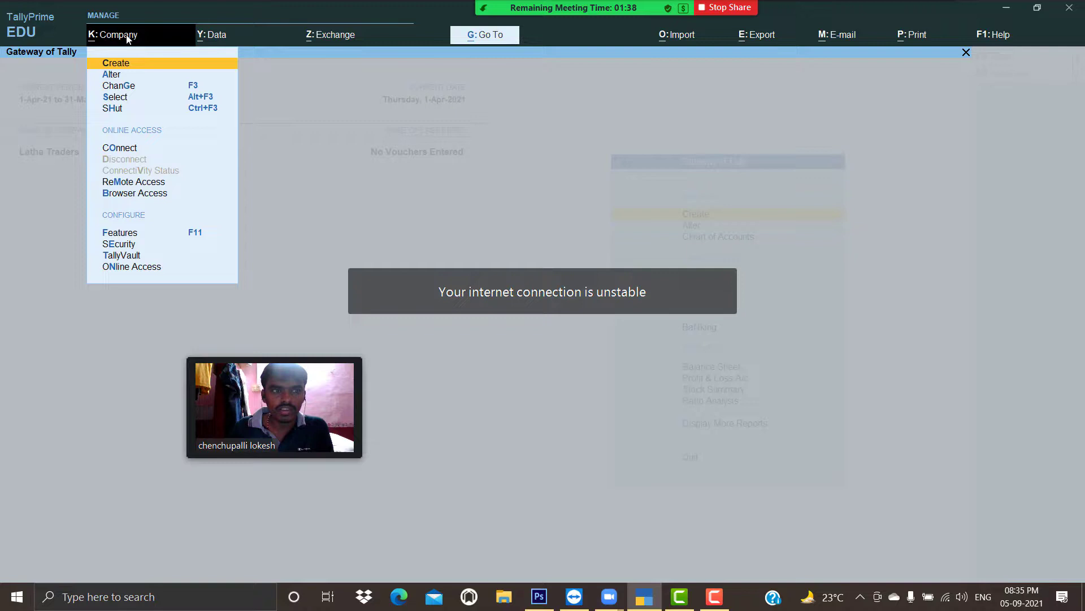
left_click(116, 75)
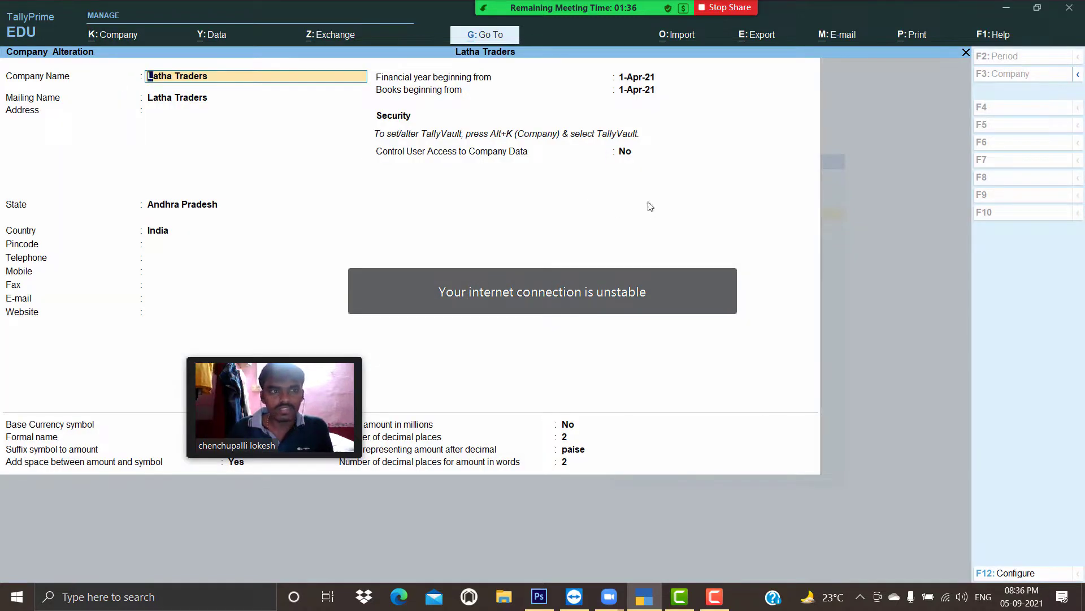
key("Return")
key("Return")
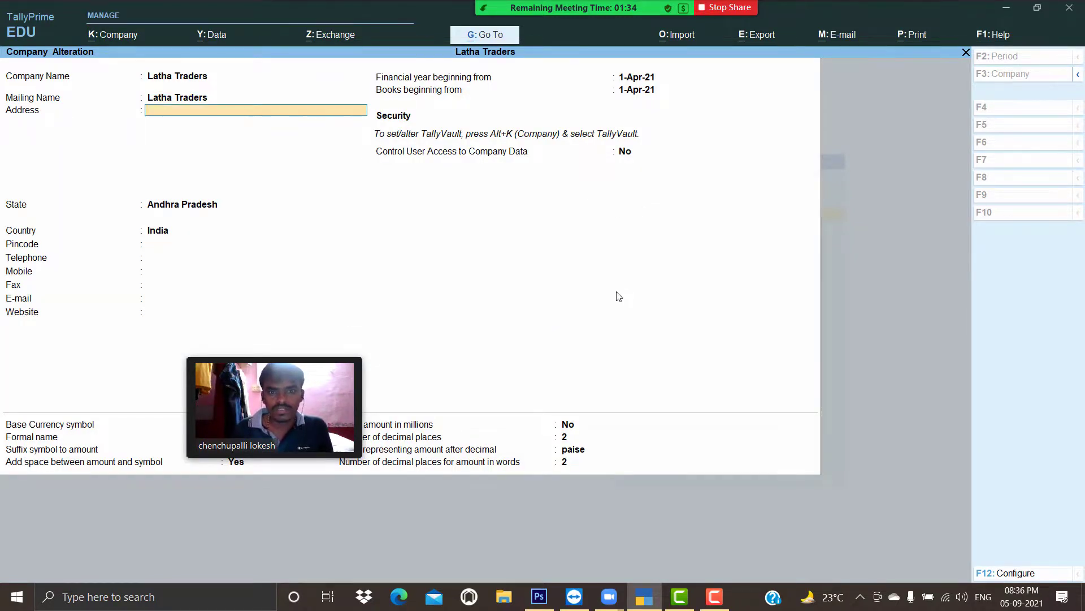
key("Return")
key("Return")
key("Return")
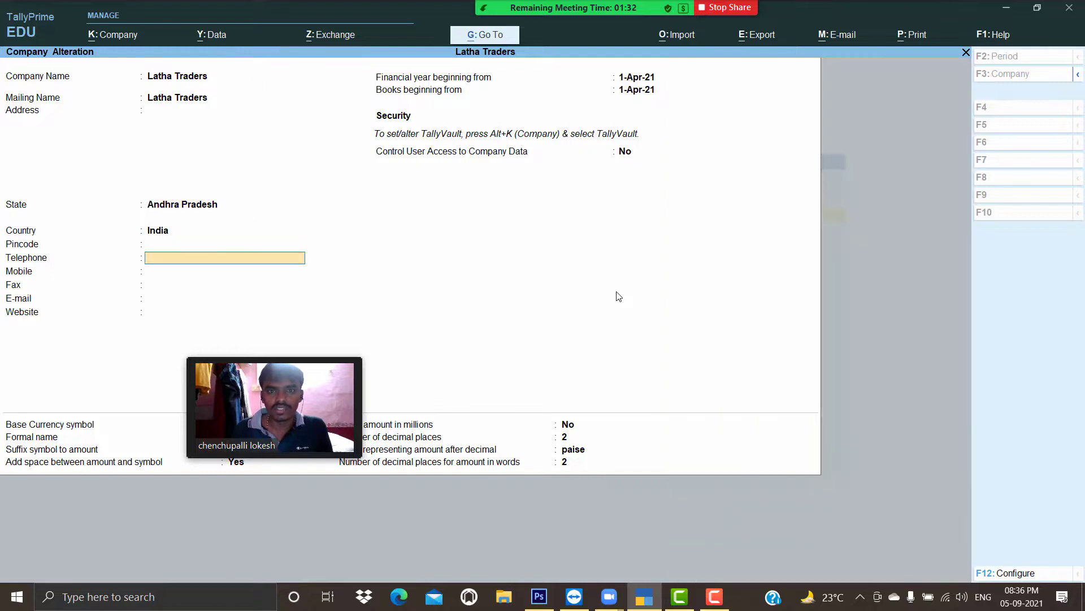
key("Return")
key("Return")
key("Return")
key("Return")
key("Return")
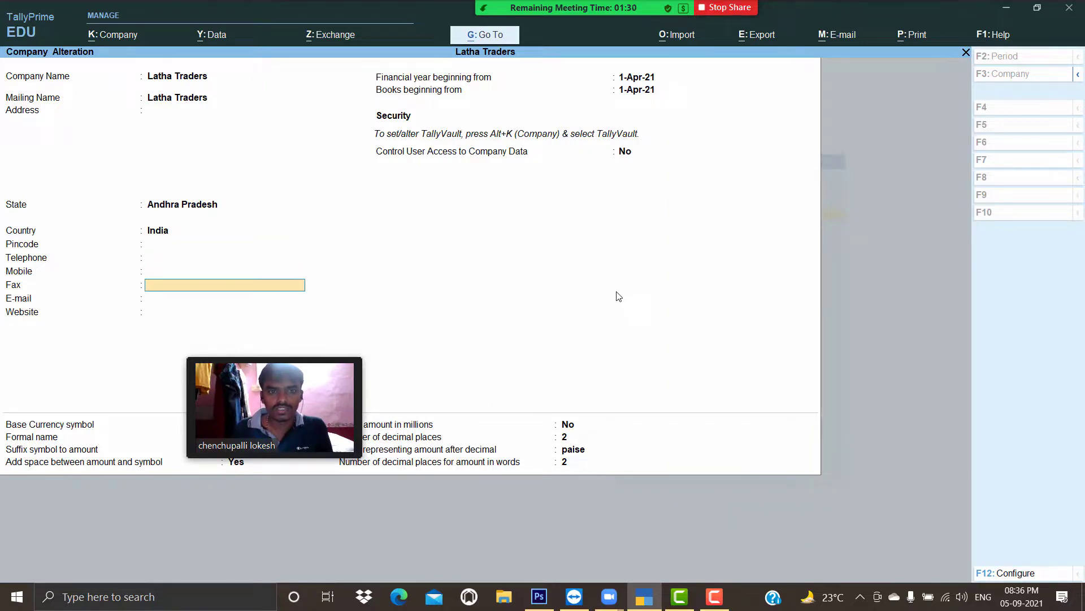
key("Return")
key("Return")
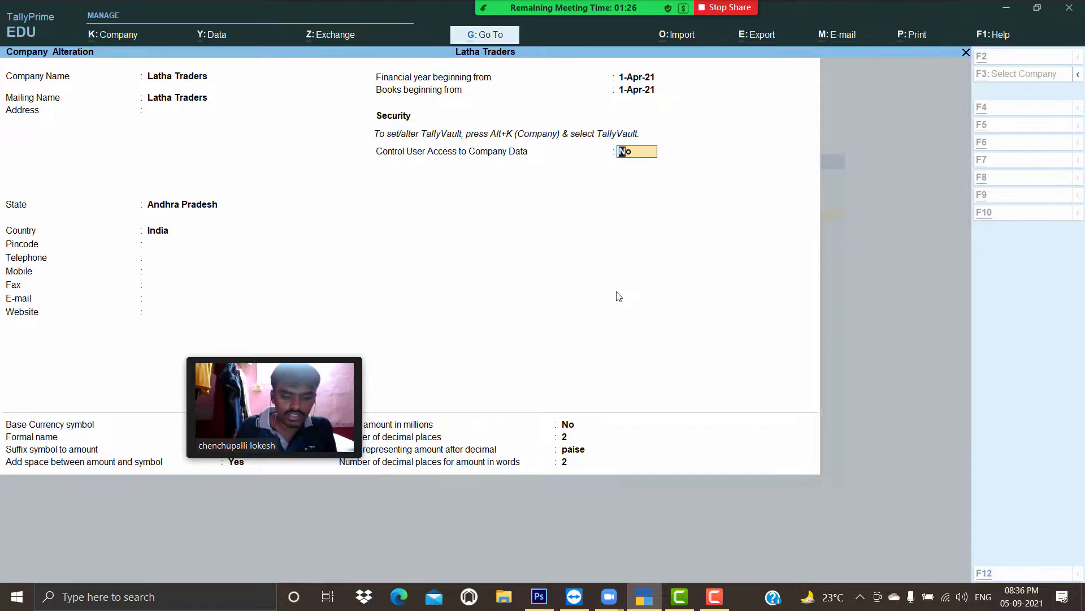
Shut Latha Traders from its company details and reopen the masked company with its TallyVault password
key("alt+k")
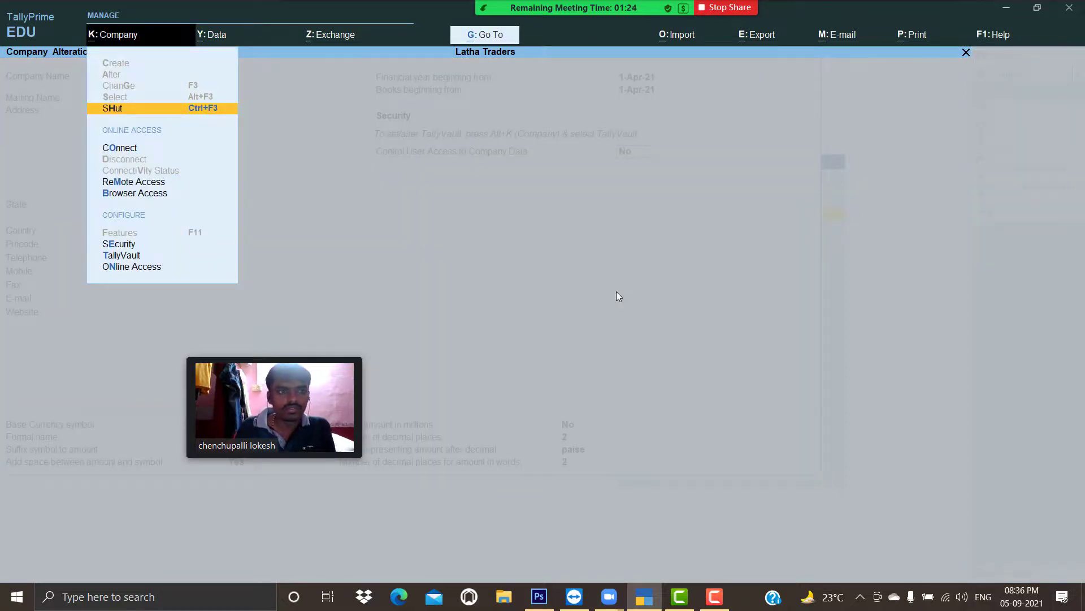
key("Return")
key("Return")
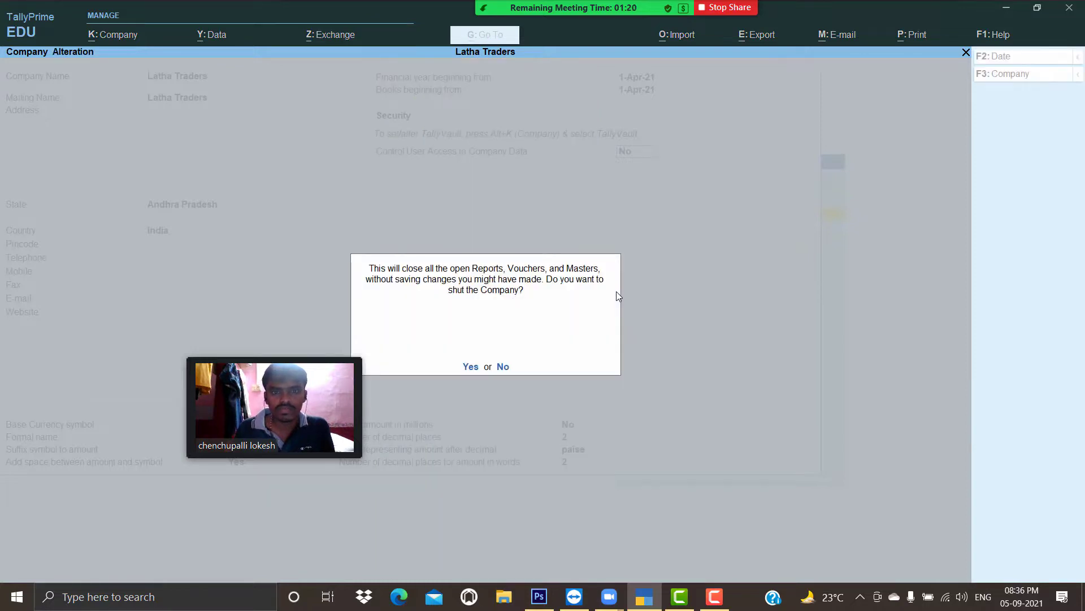
key("y")
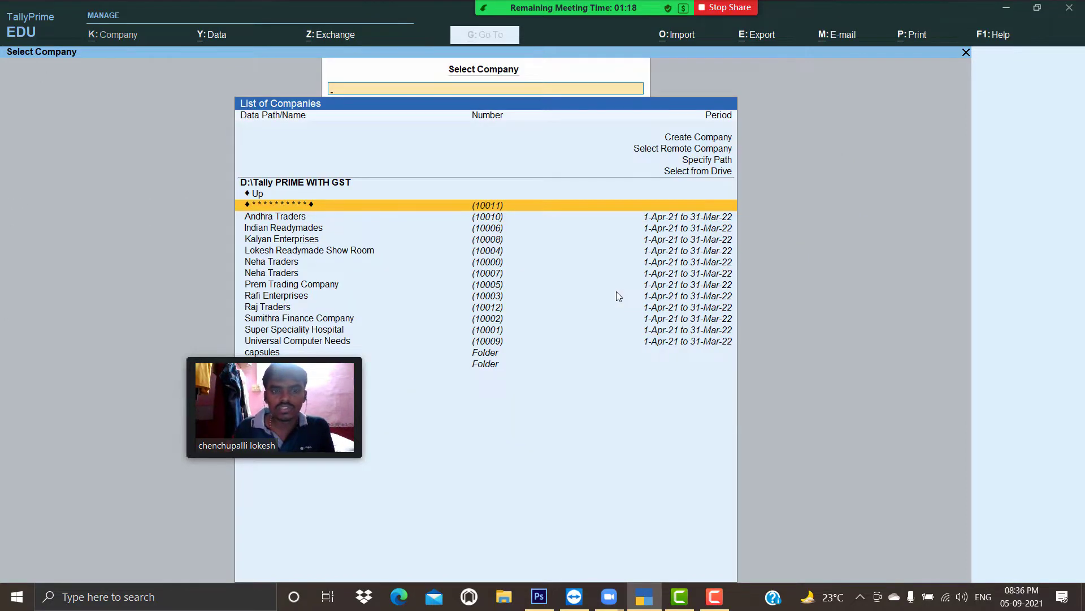
key("Return")
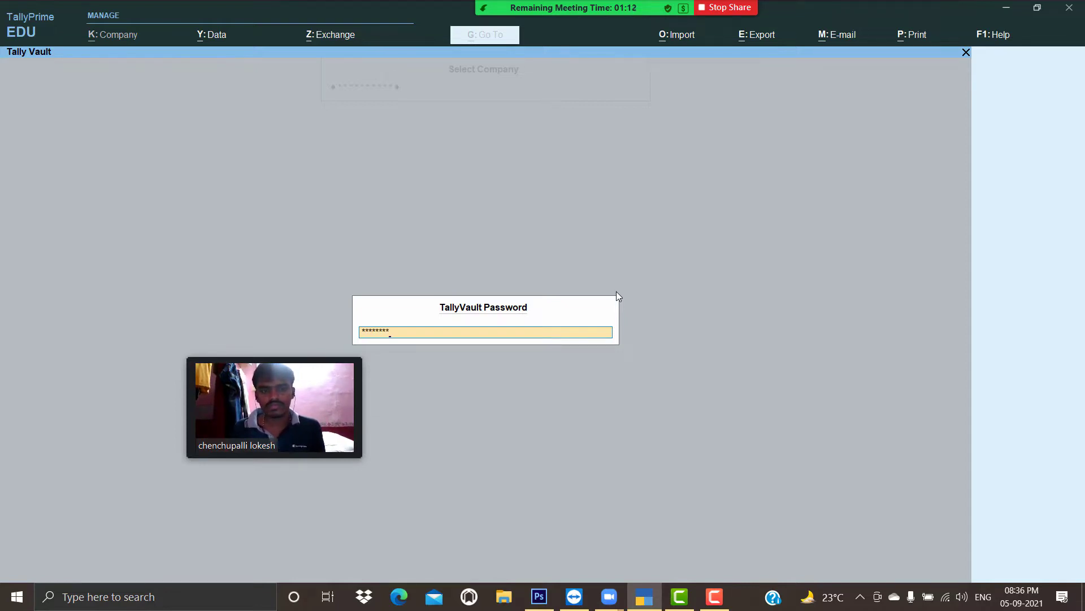
key("Return")
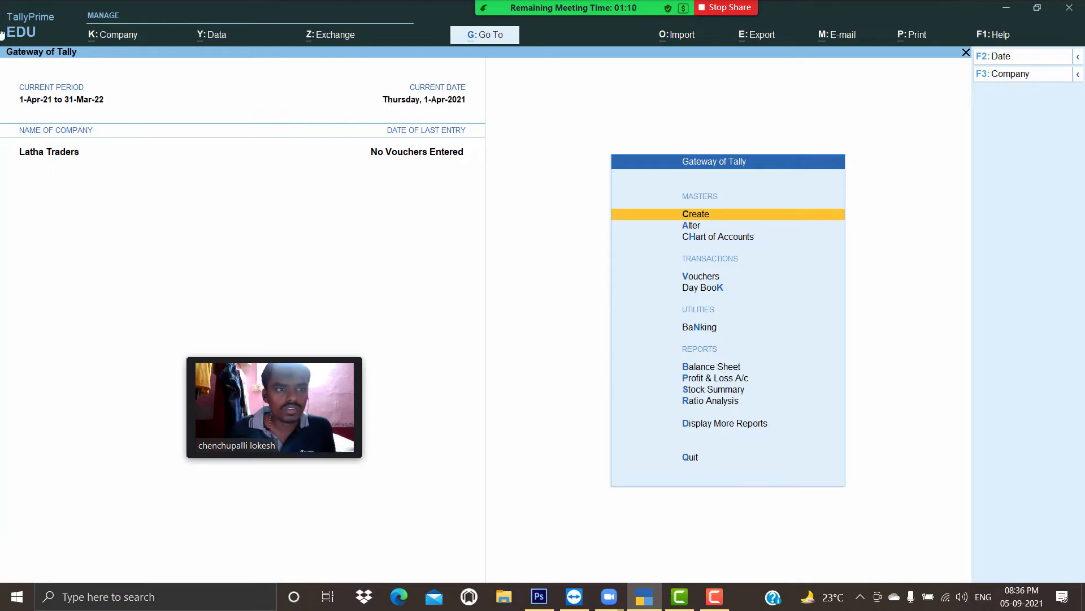
View the Latha Traders company details in Company Alteration and quit the form without saving
left_click(119, 35)
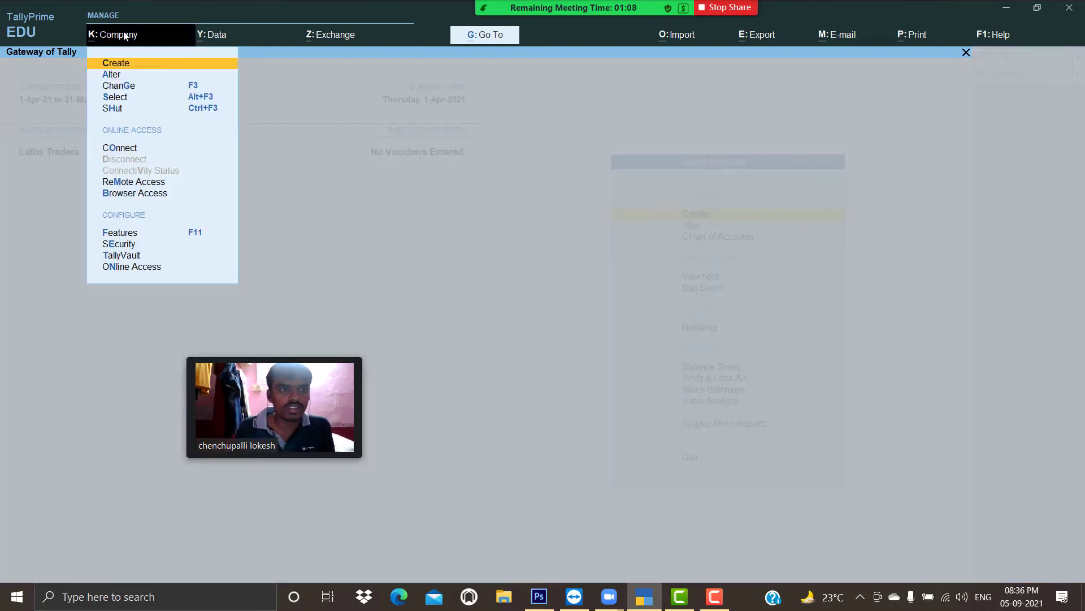
key("Down")
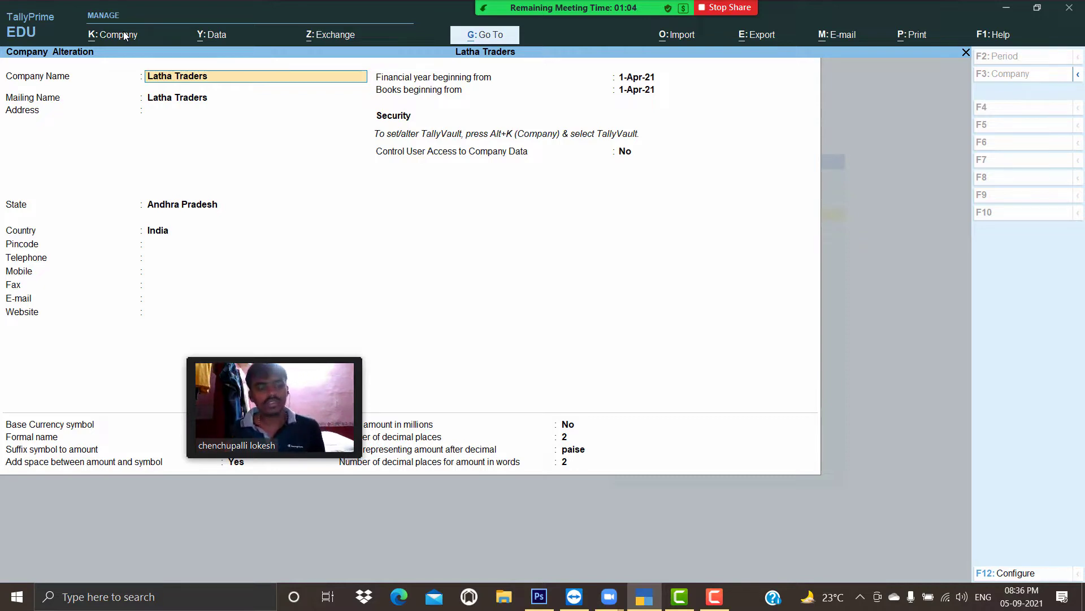
key("BackSpace")
key("Escape")
key("y")
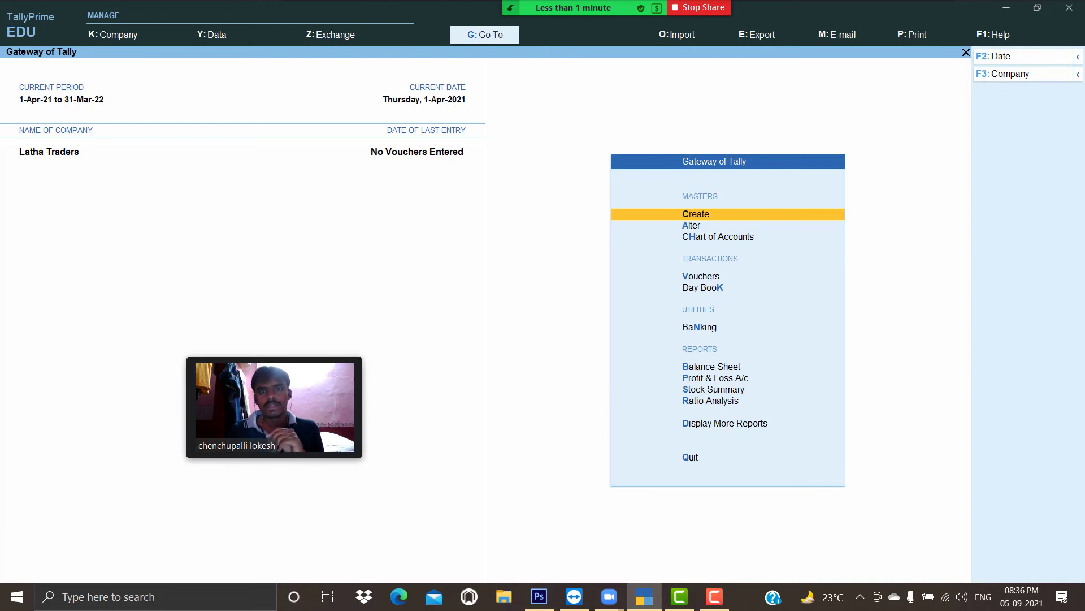
mouse_move(512, 8)
left_click(939, 22)
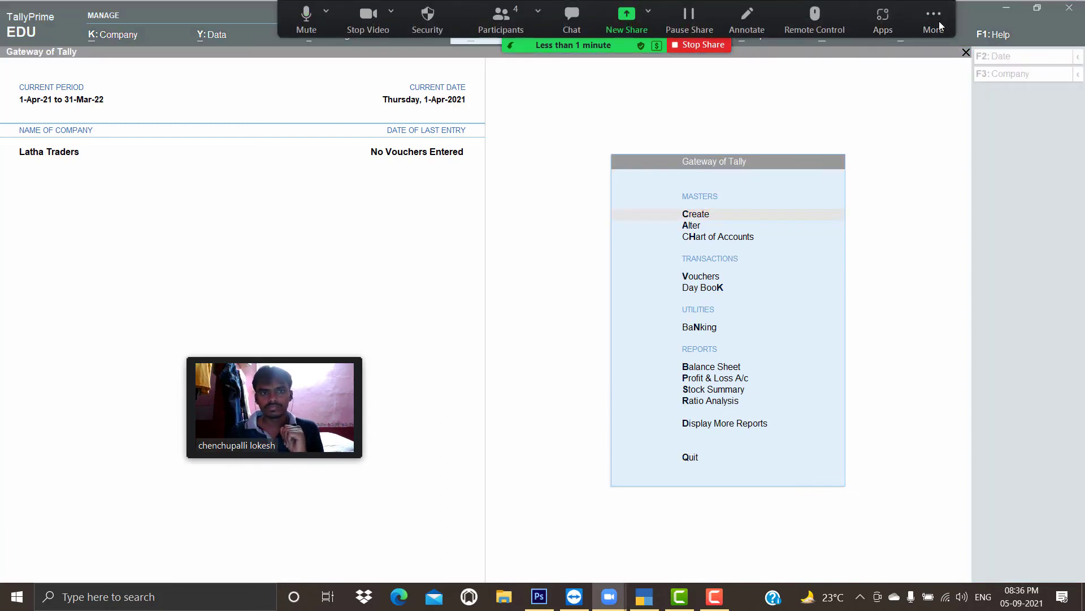